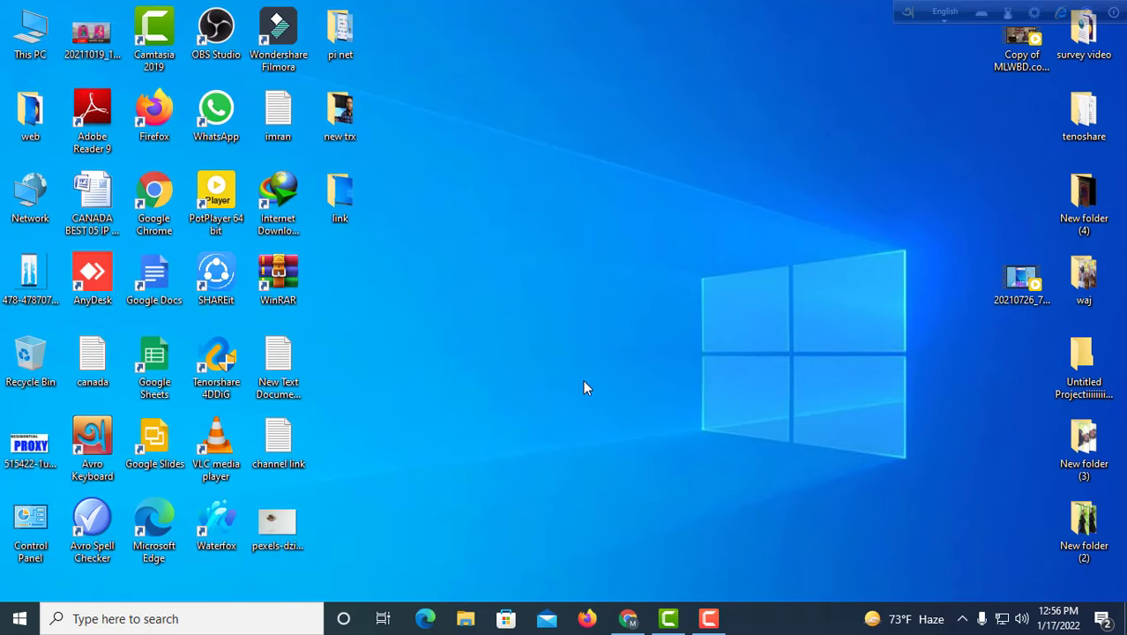
- Switch to Google Chrome and maximize its window
click(628, 618)
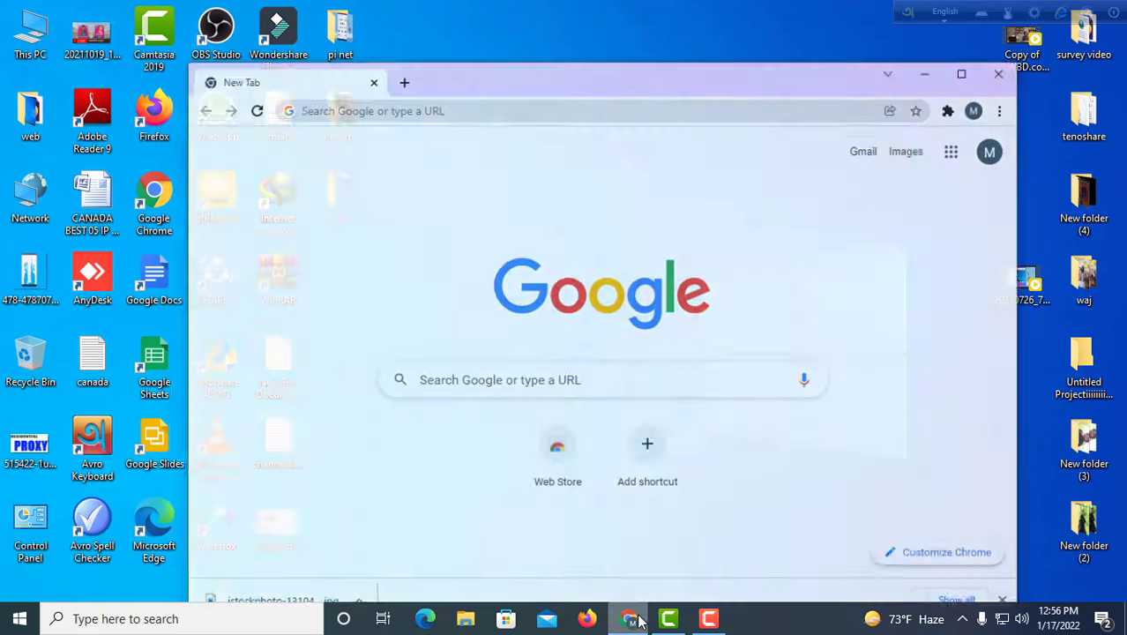
double_click(511, 61)
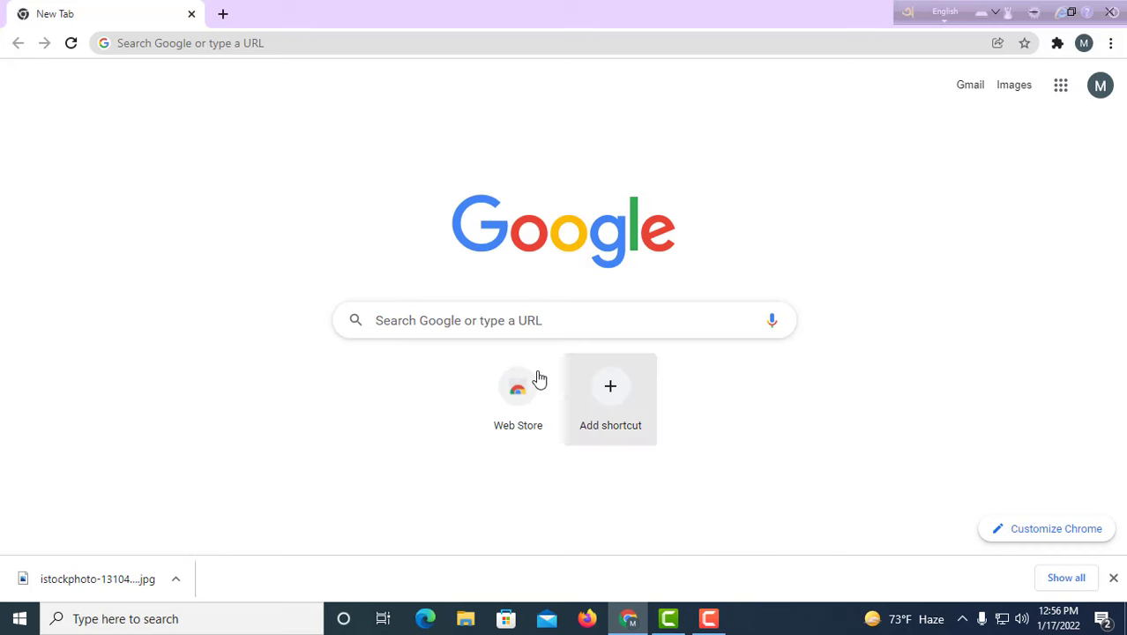
click(630, 620)
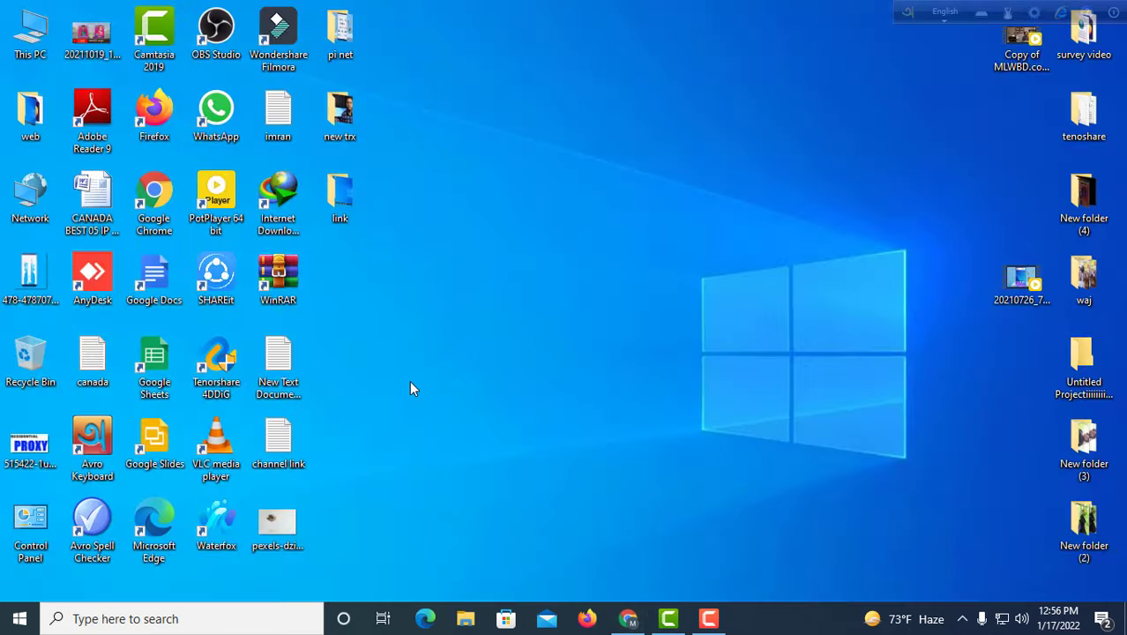
click(630, 620)
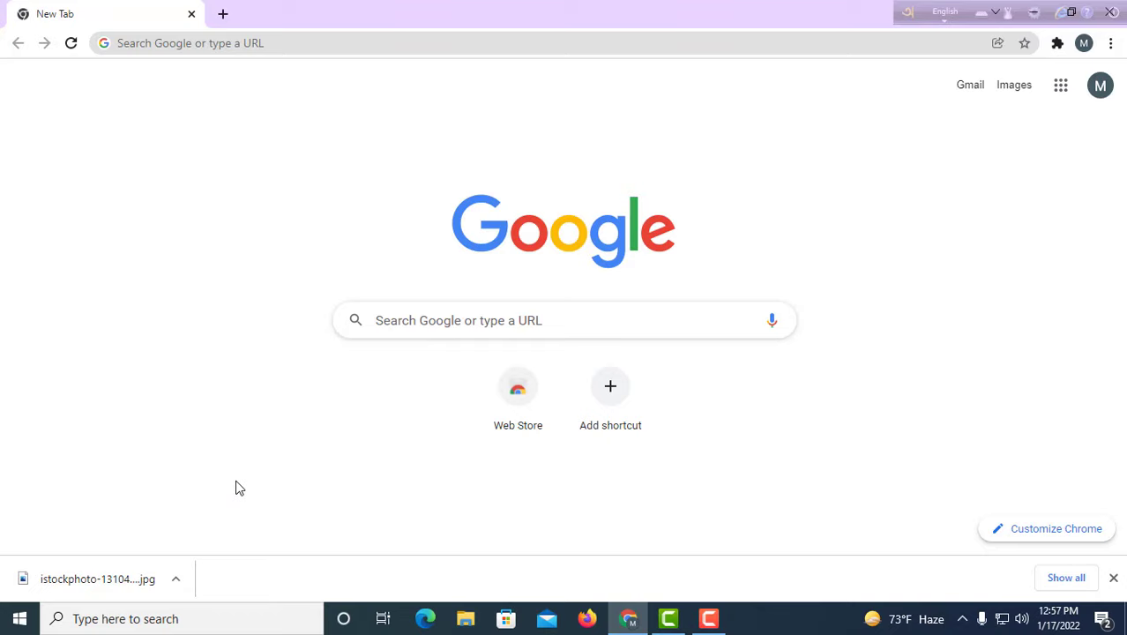
- Go to the website profreehost.com
click(421, 321)
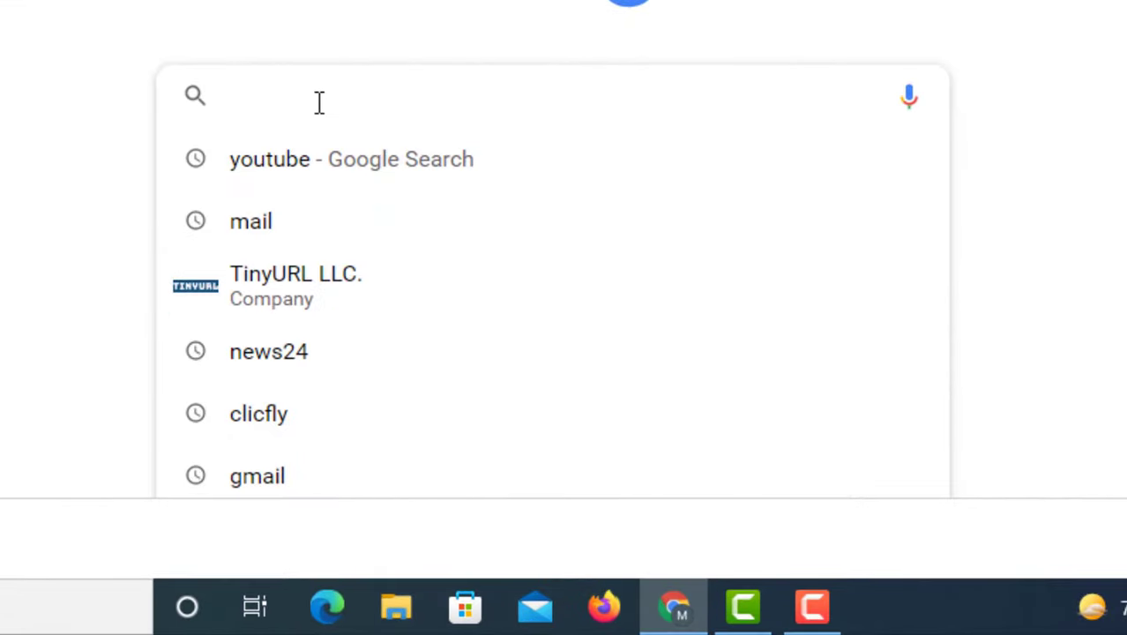
text(pro)
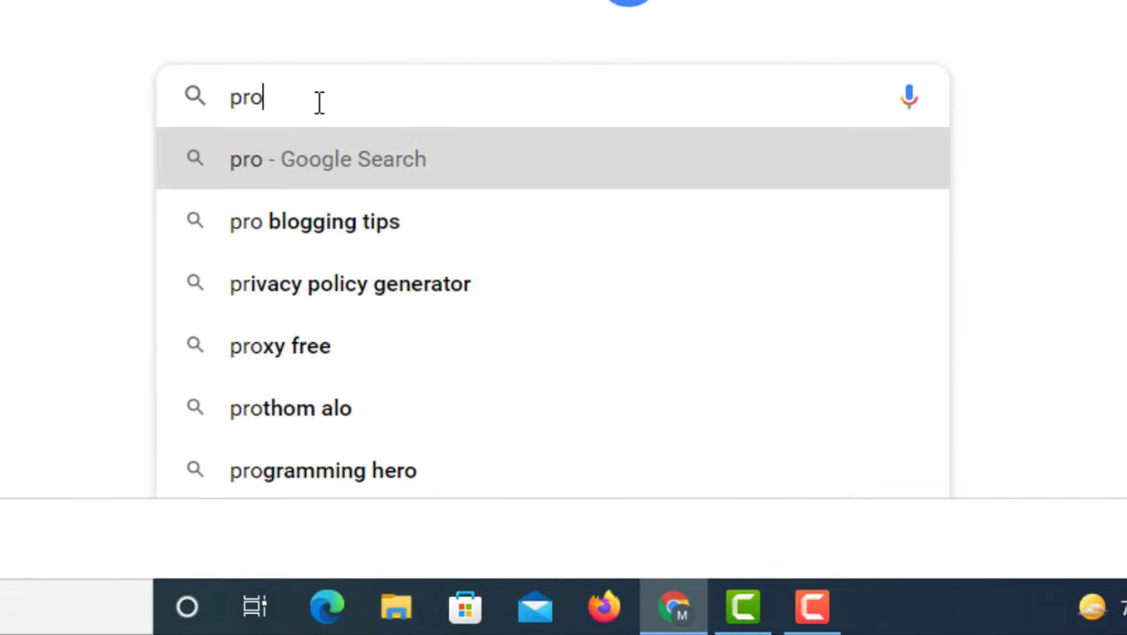
text(freeho)
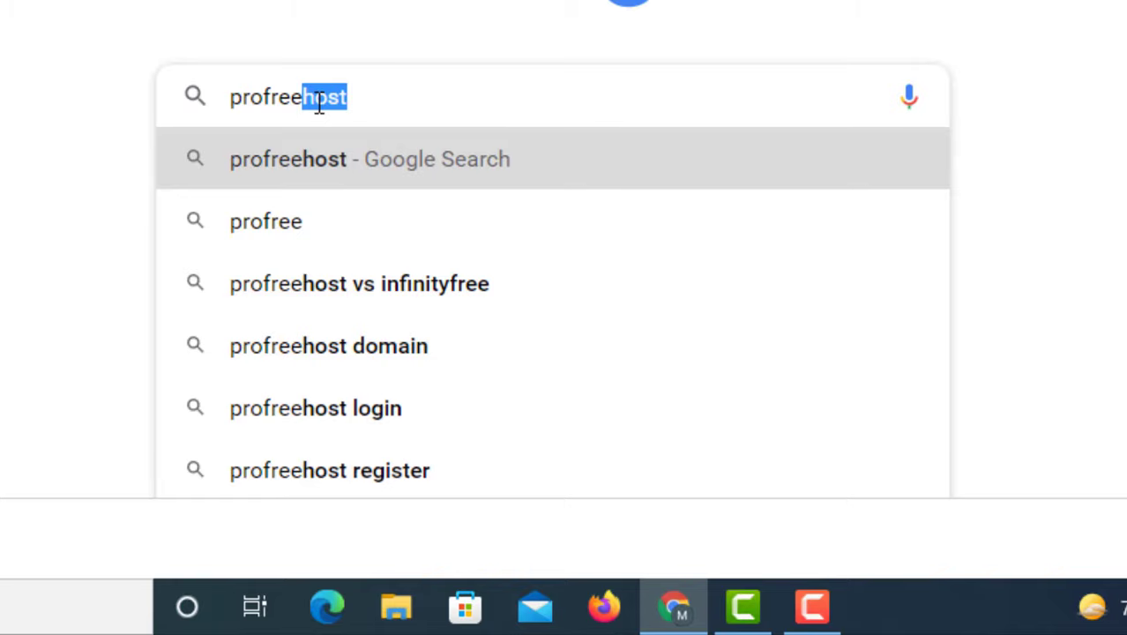
text(st)
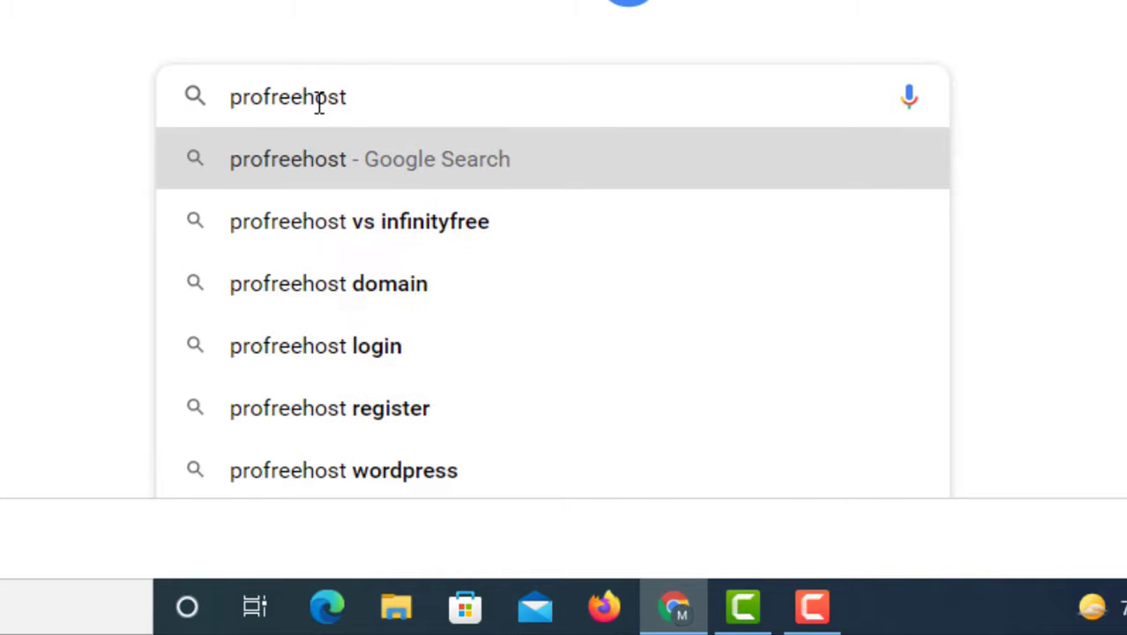
text(.com)
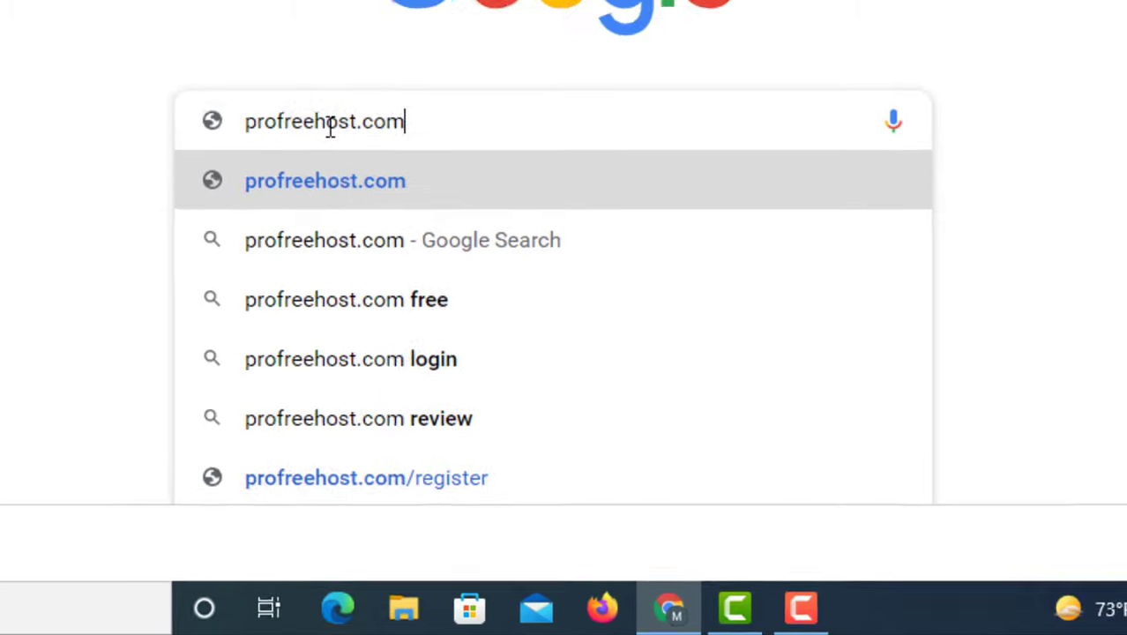
key(Return)
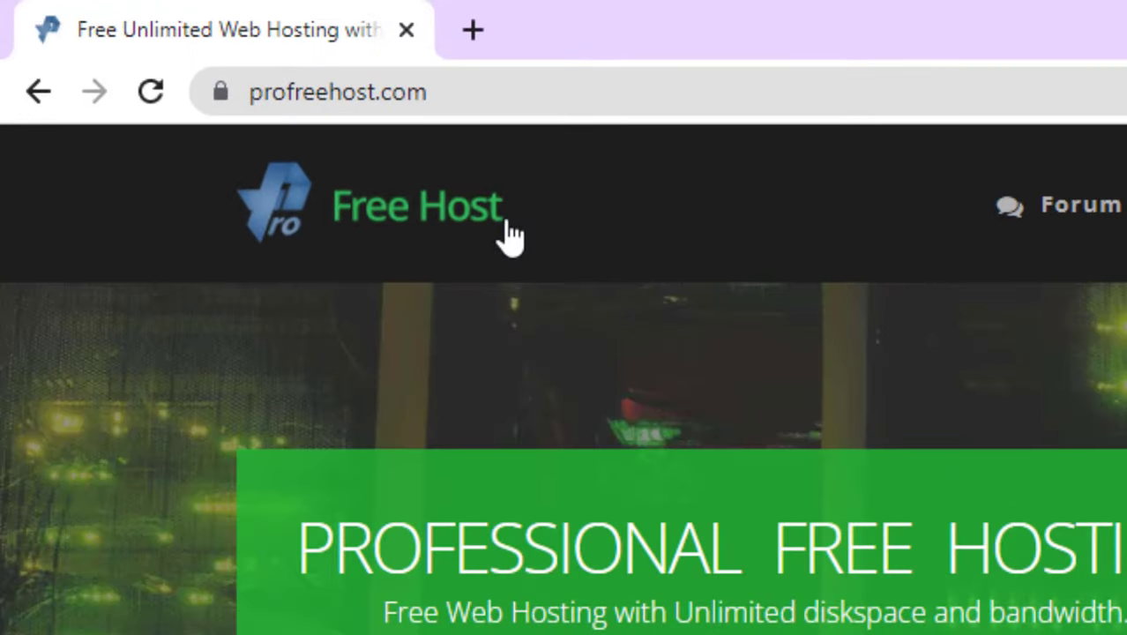
- Look over the ProFreeHost home page and open the registration form for a free hosting account
scroll(371, 338, down, 5)
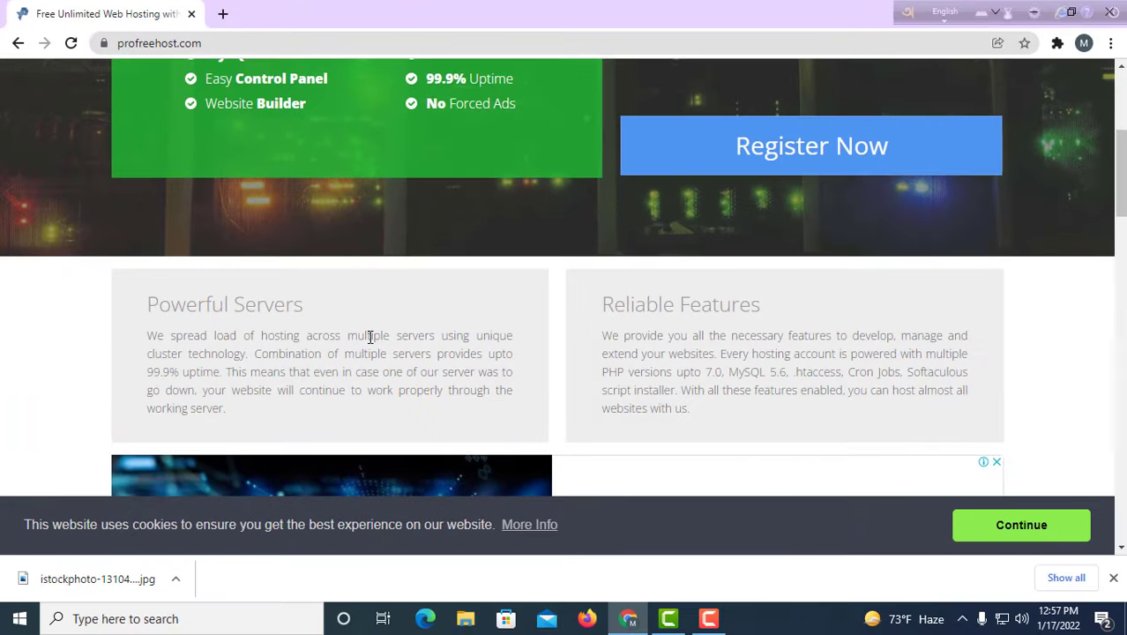
scroll(397, 356, up, 4)
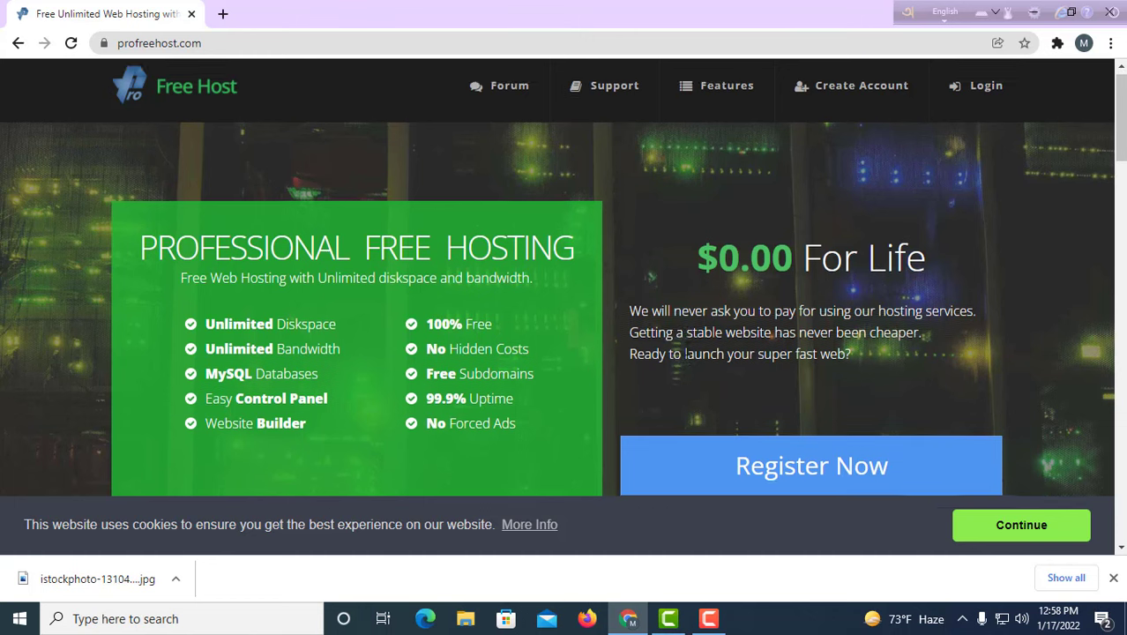
scroll(767, 353, down, 3)
scroll(776, 379, up, 3)
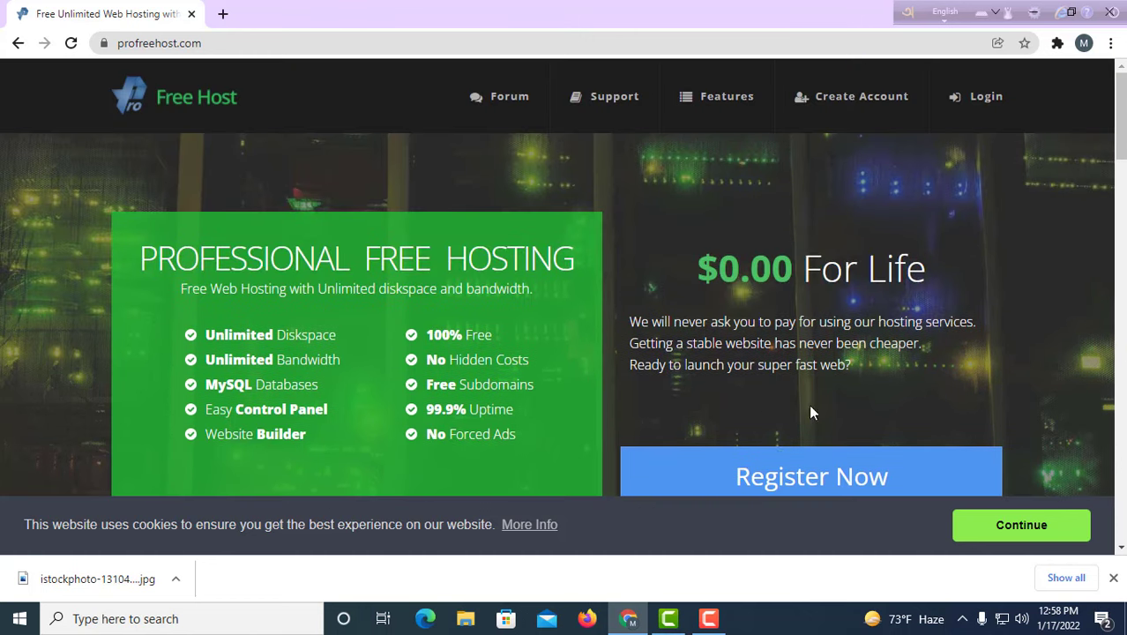
click(780, 474)
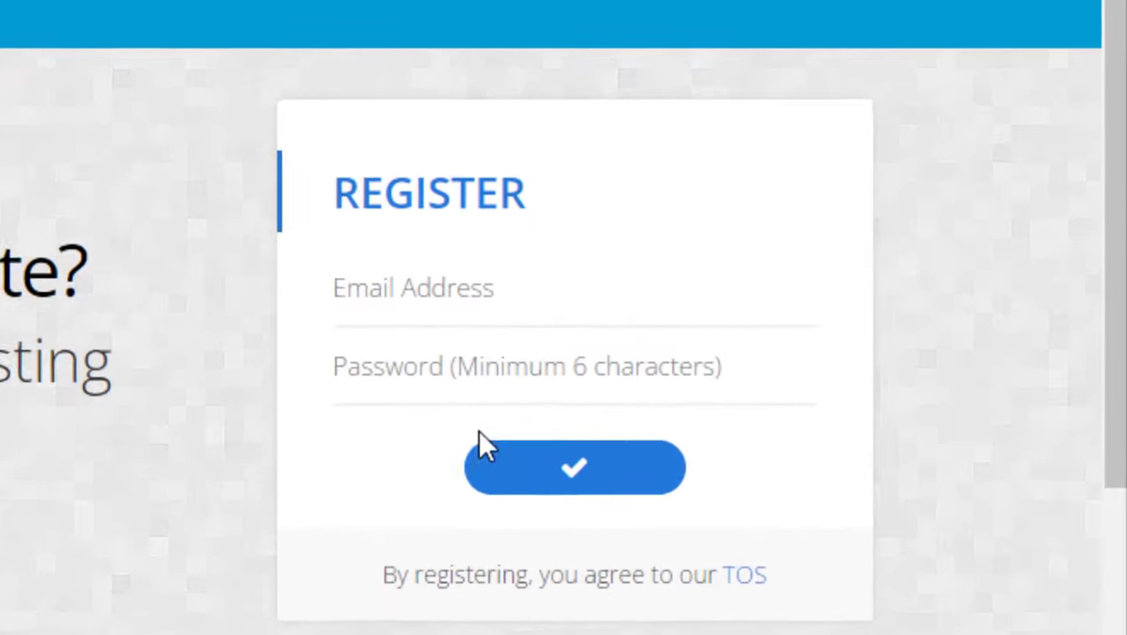
- Register with the account e-mail address and password, and save the login in the browser
click(424, 286)
right_click(422, 284)
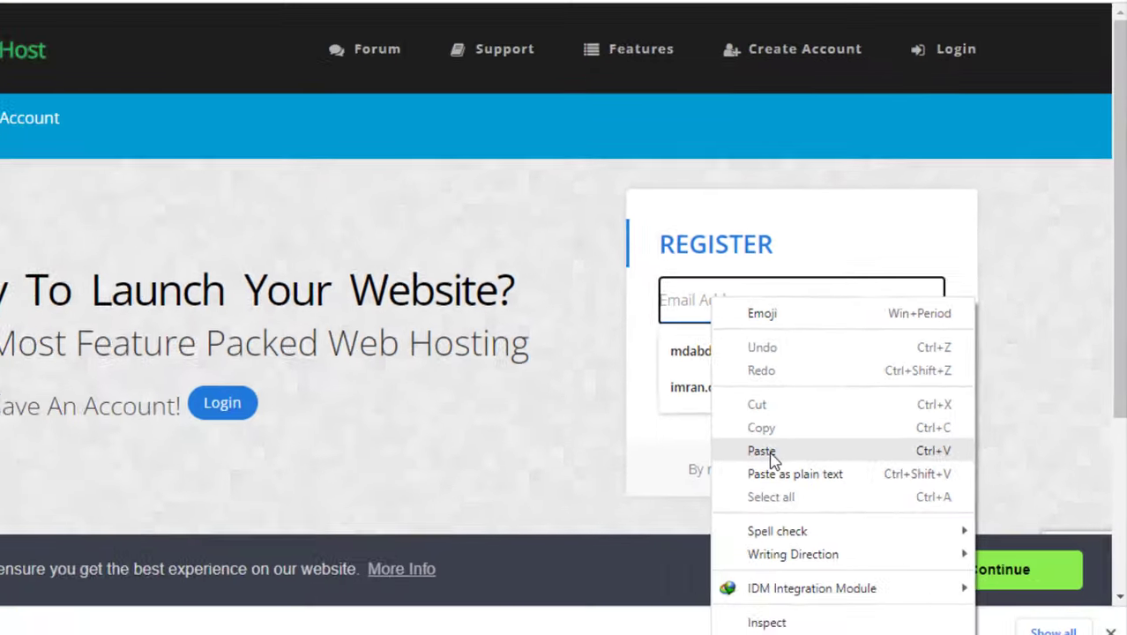
click(467, 559)
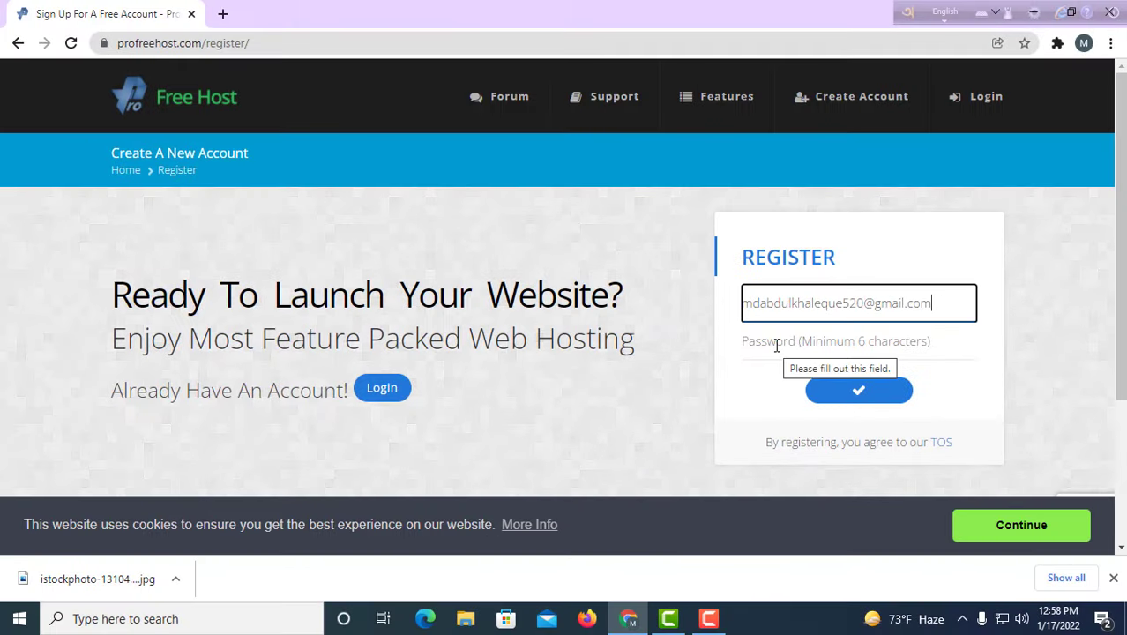
click(776, 345)
key(ctrl+v)
click(847, 398)
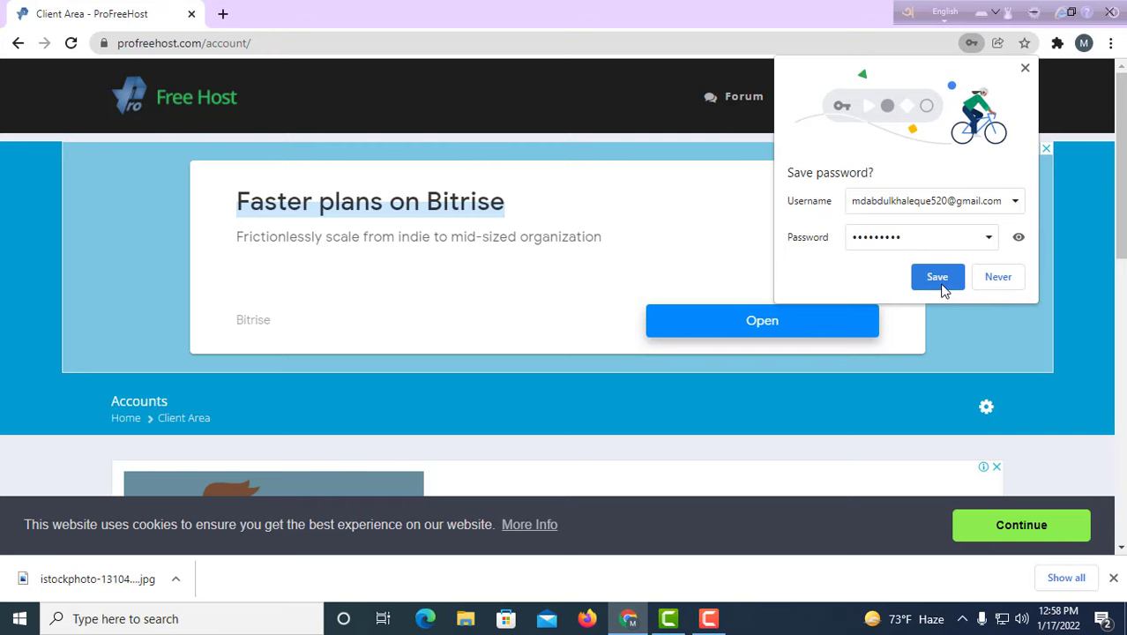
click(938, 277)
- Open the Gmail inbox in a new browser tab and activate the account from ProFreeHost's Account Activation e-mail
scroll(860, 397, down, 3)
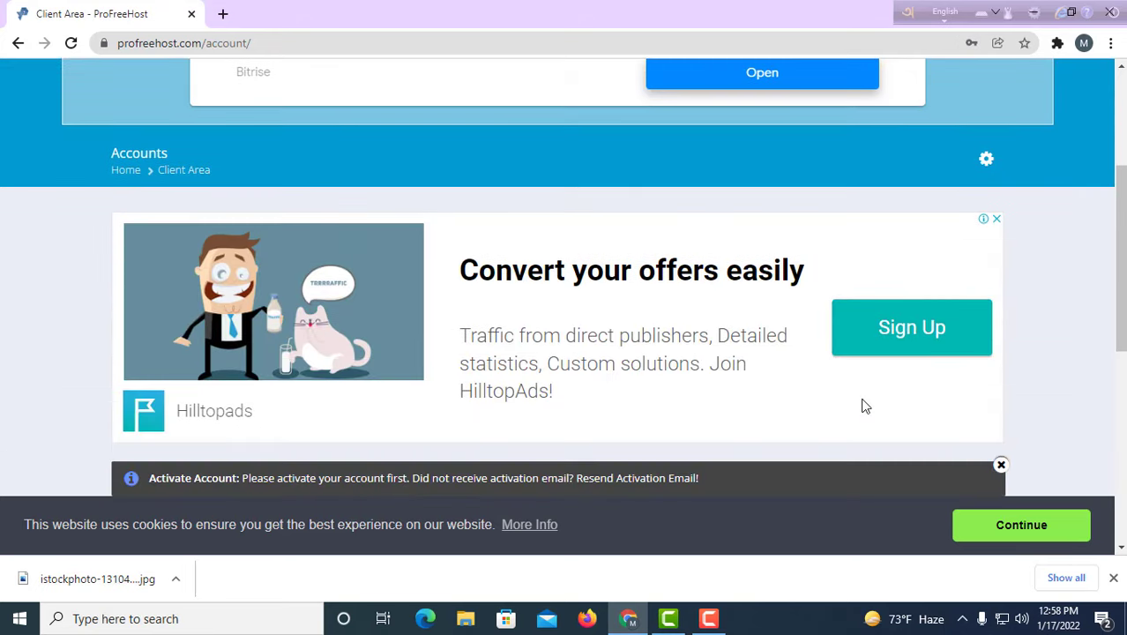
scroll(864, 406, up, 3)
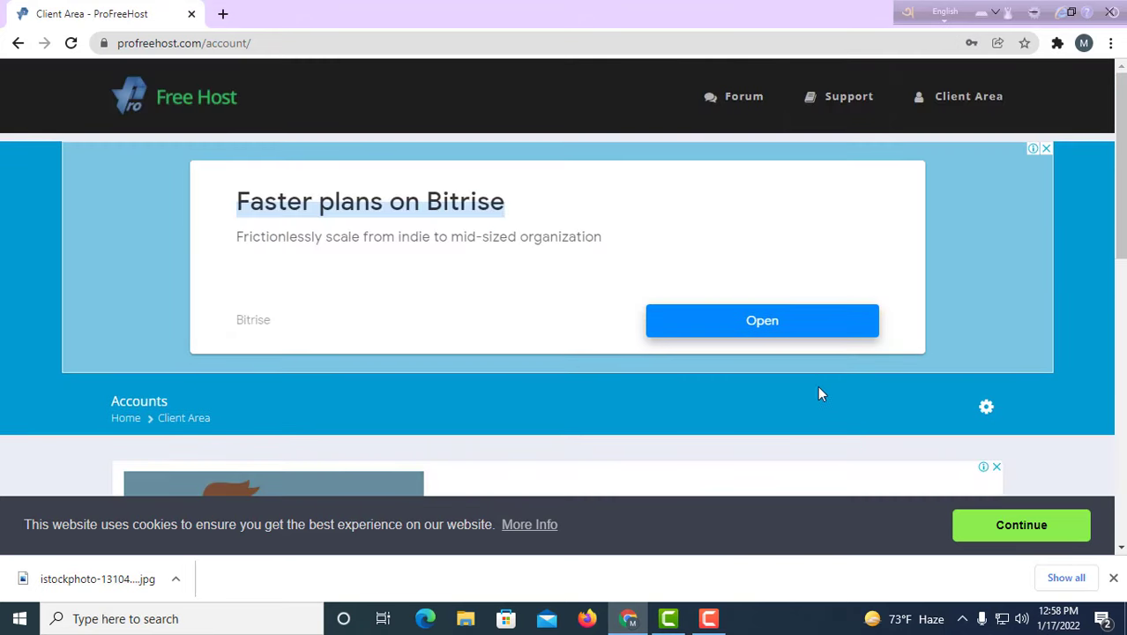
click(223, 14)
click(402, 320)
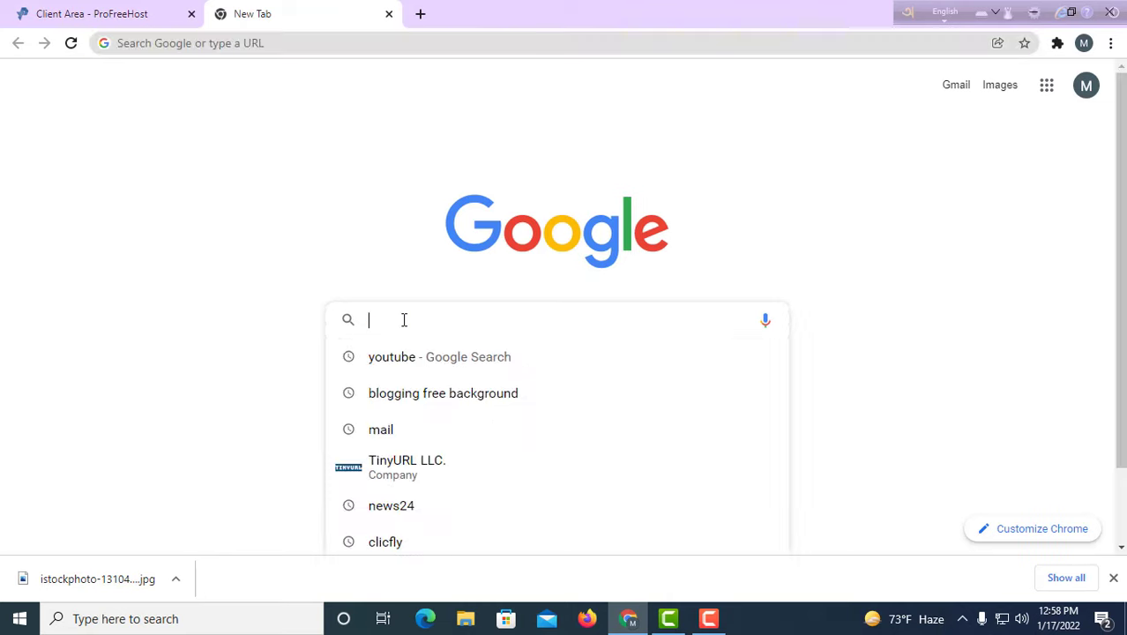
click(394, 424)
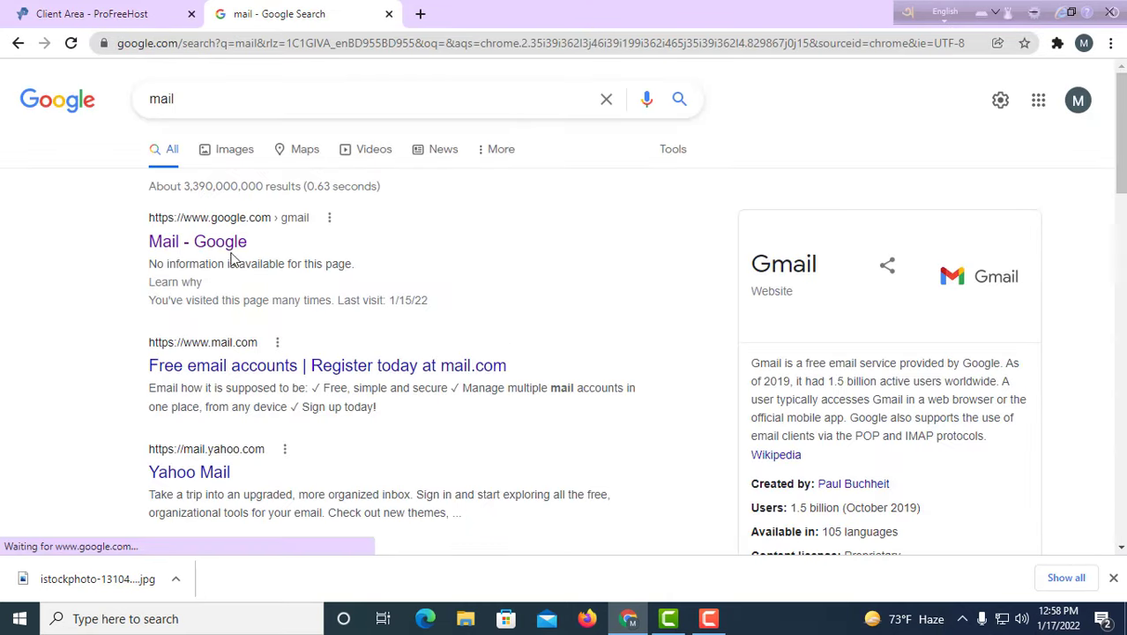
click(227, 247)
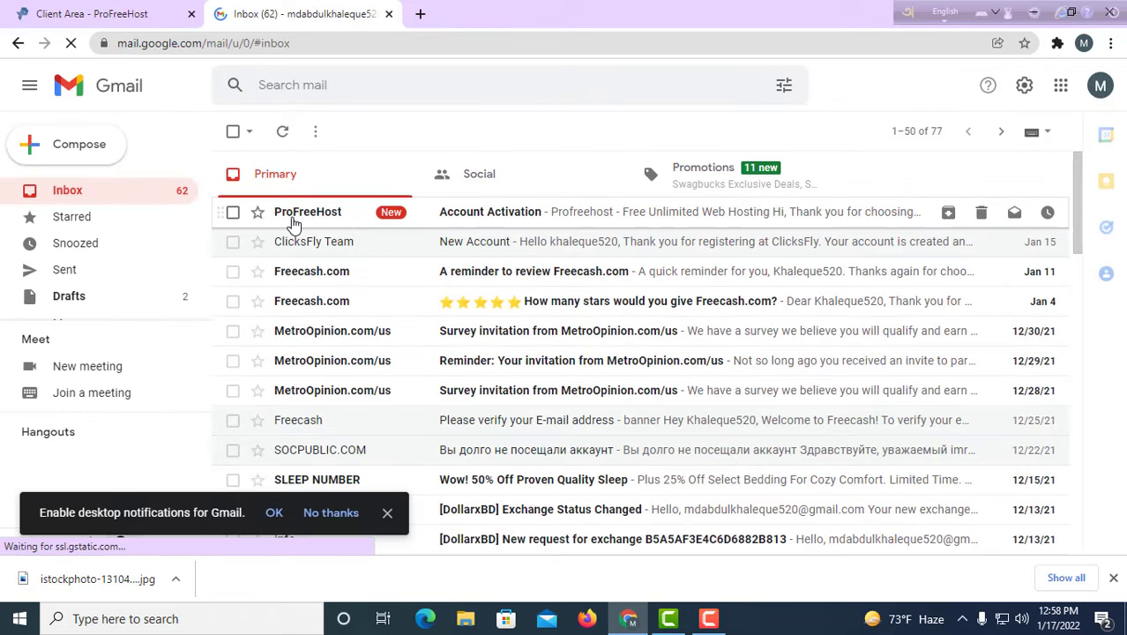
click(472, 220)
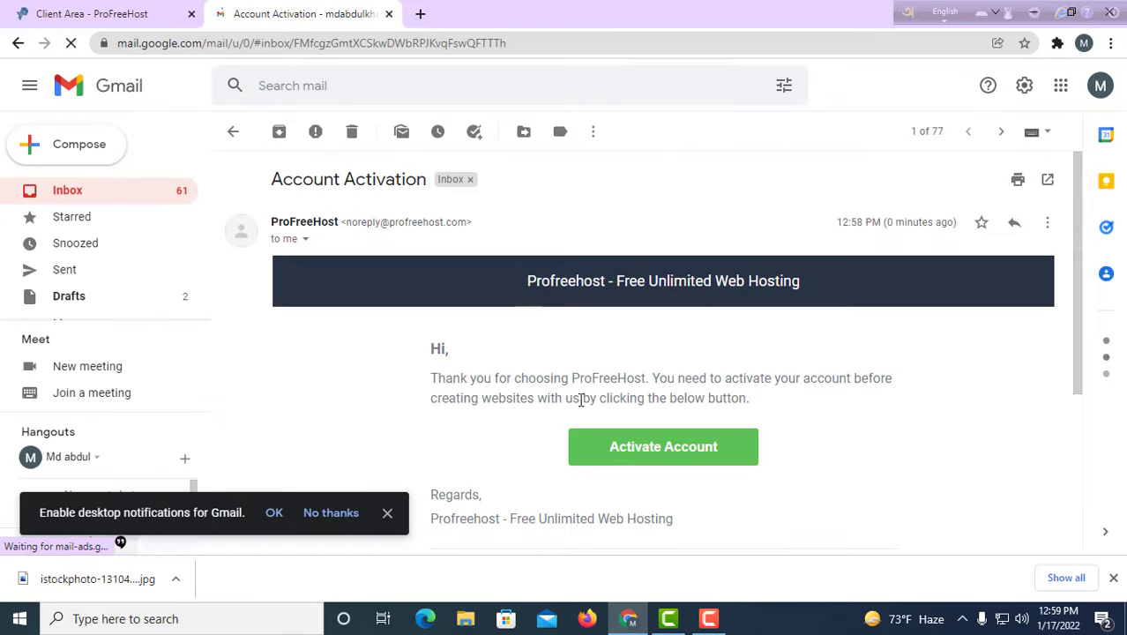
click(663, 447)
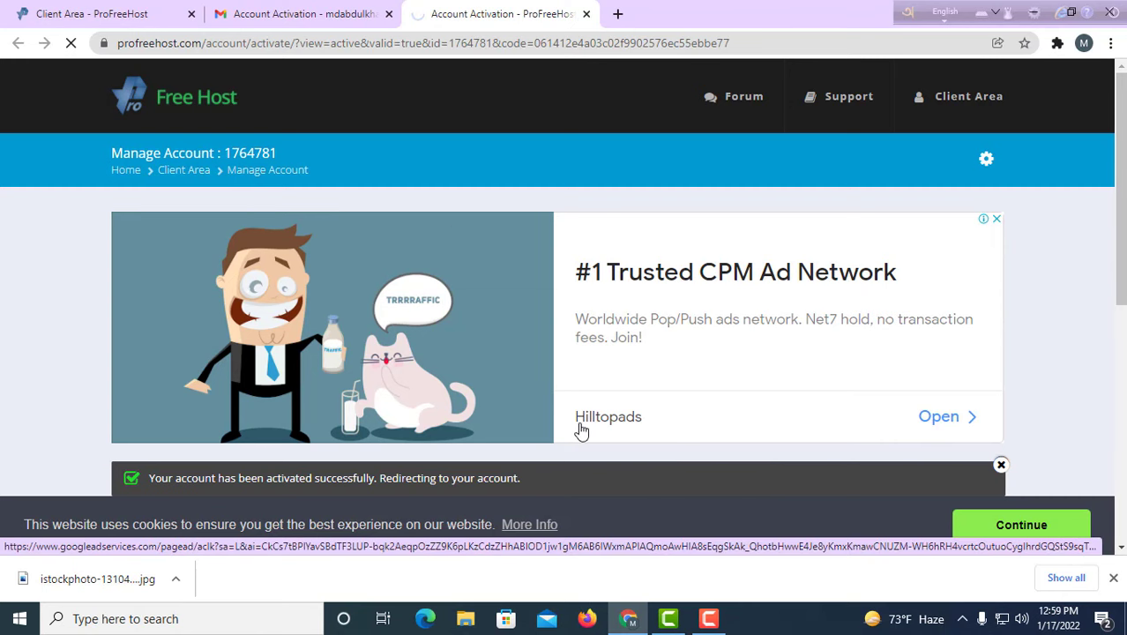
- Start creating a new hosting account in the client area, closing the advertisement that interrupts it
scroll(578, 430, down, 1)
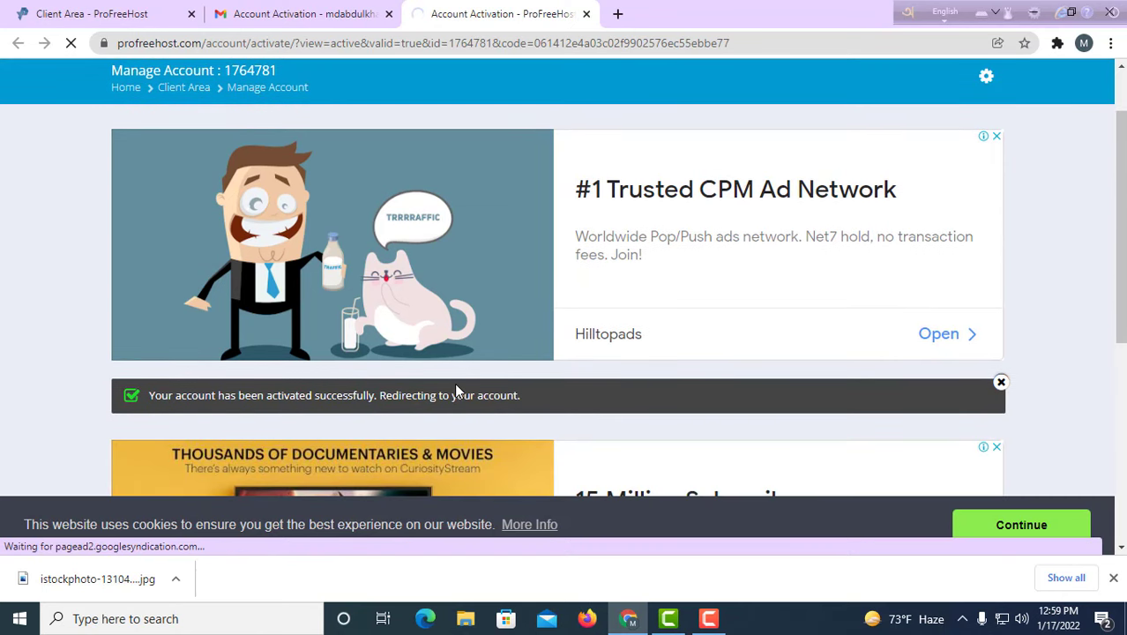
scroll(456, 390, down, 2)
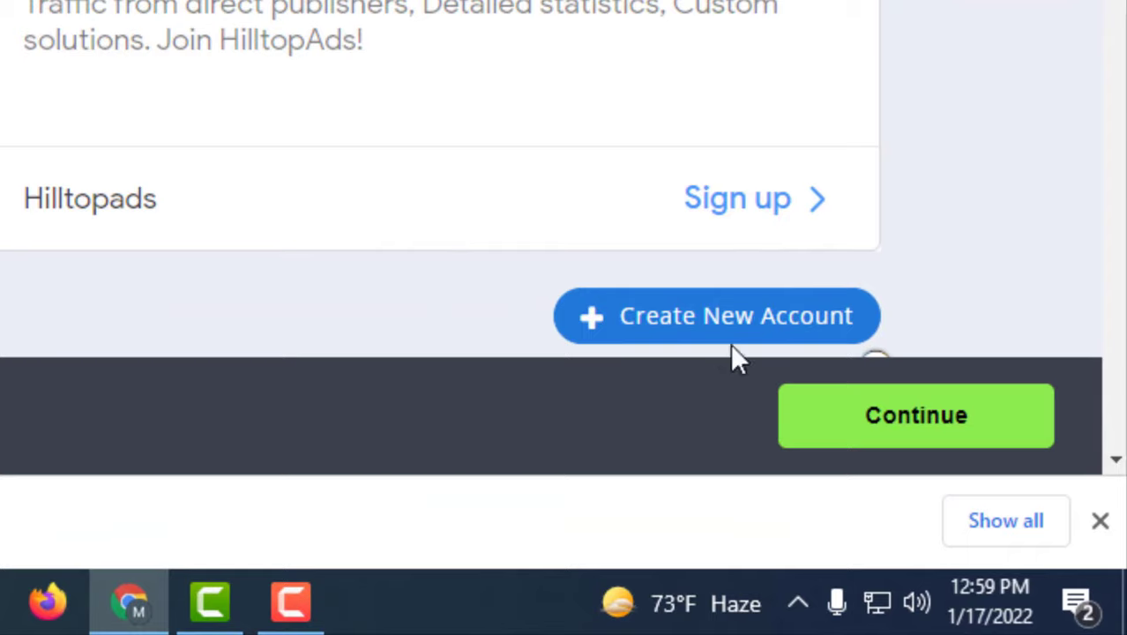
click(649, 333)
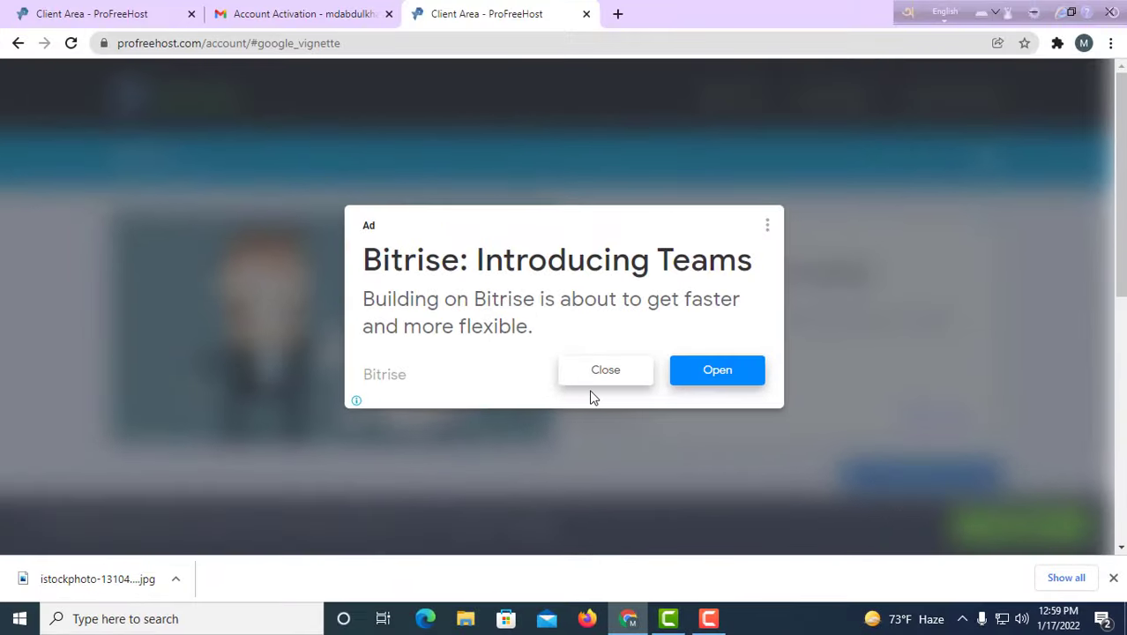
click(589, 383)
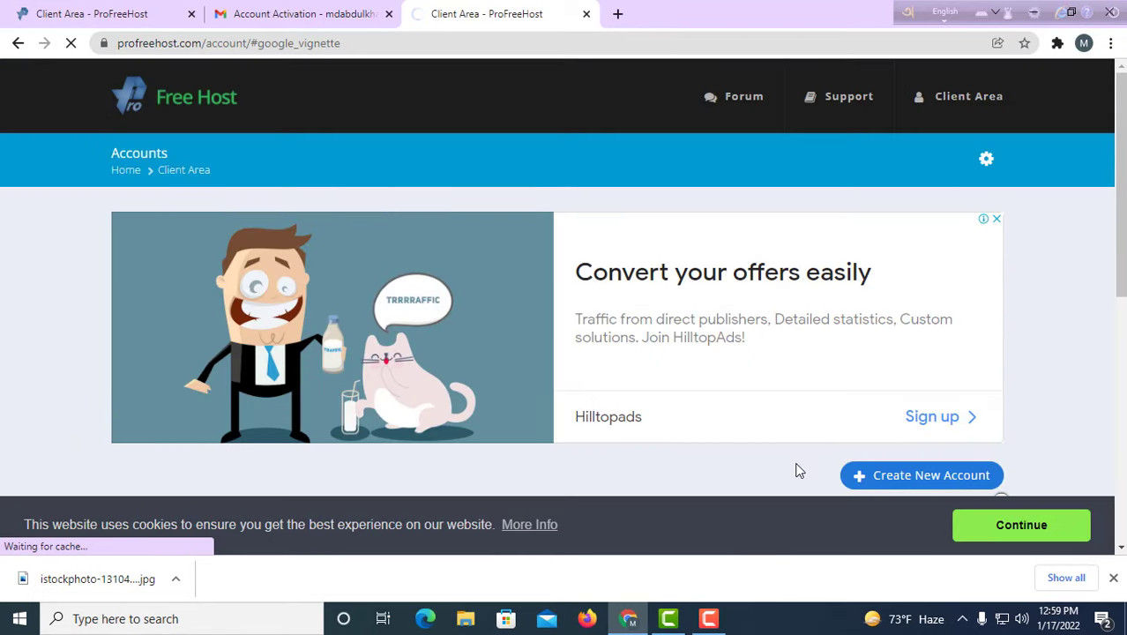
click(888, 484)
- Enter imranblog as the new website's name and check the availability of the free domain imranblog.unaux.com
scroll(784, 435, down, 3)
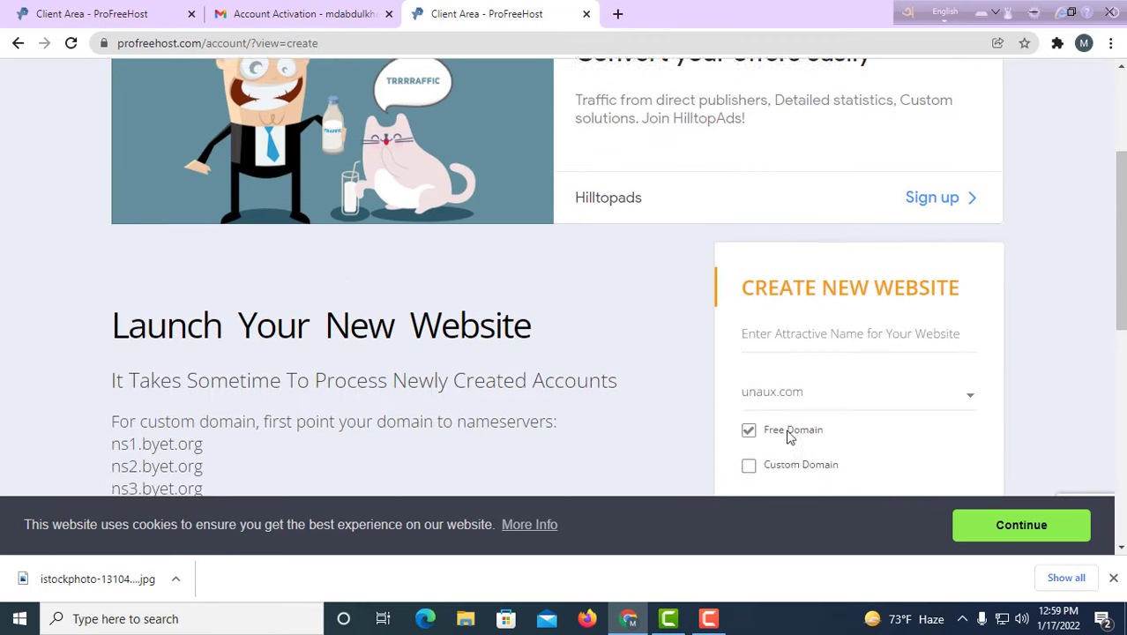
scroll(786, 438, down, 2)
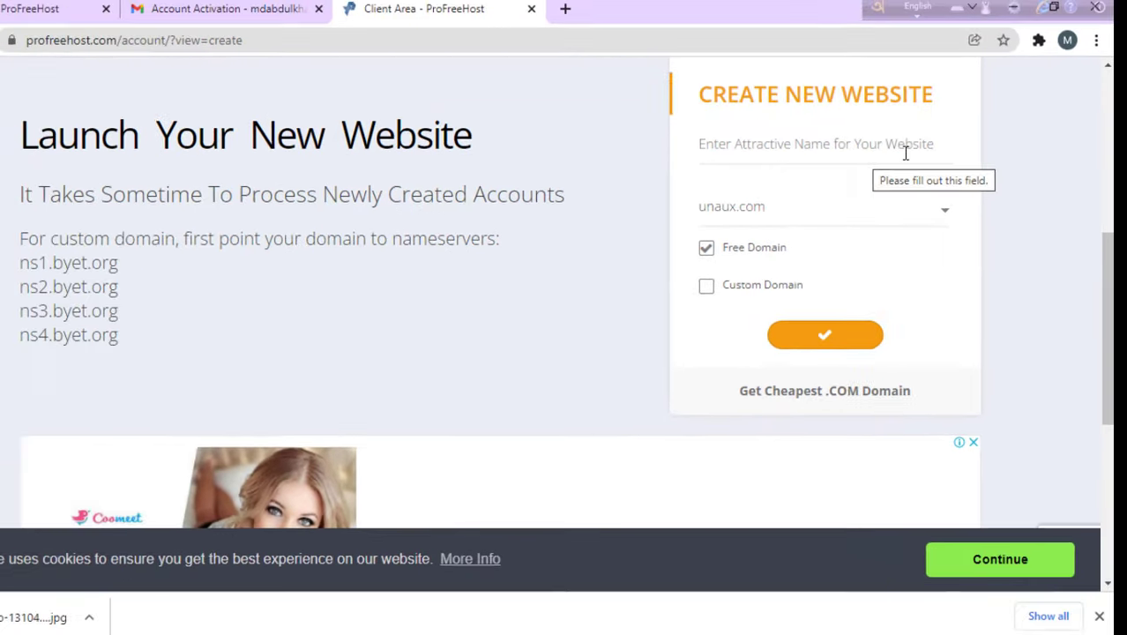
click(863, 159)
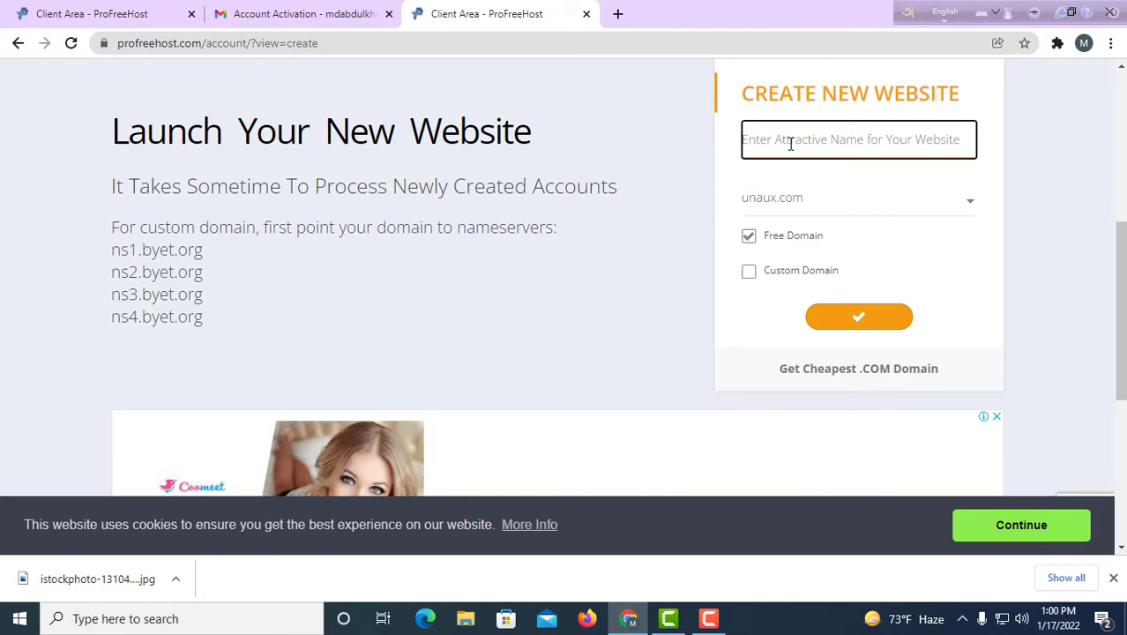
text(imran)
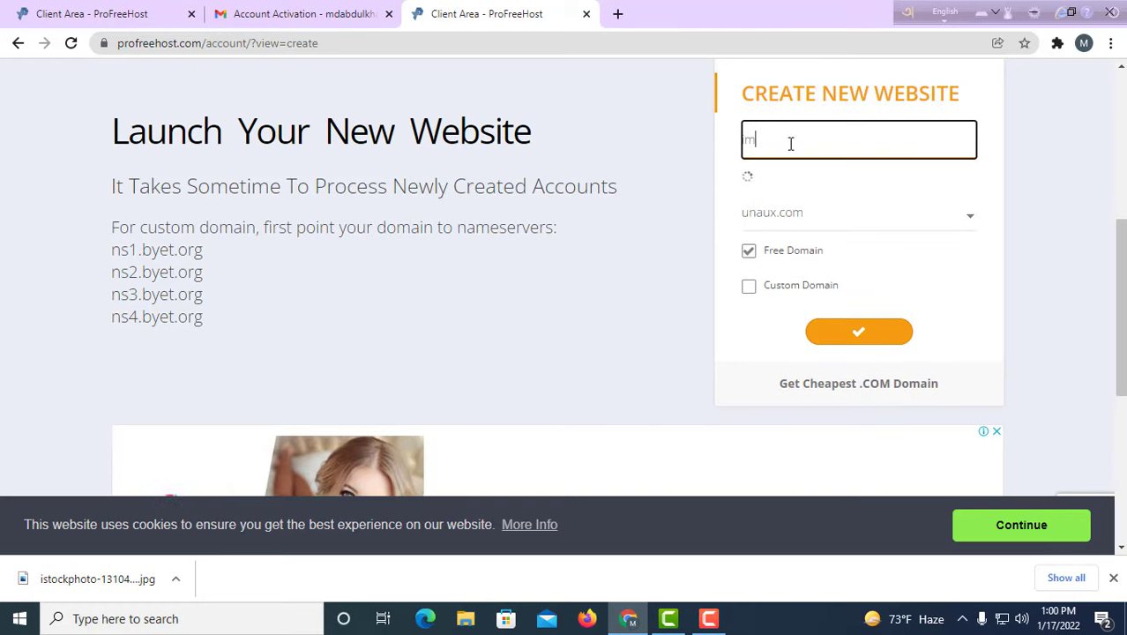
text(blog)
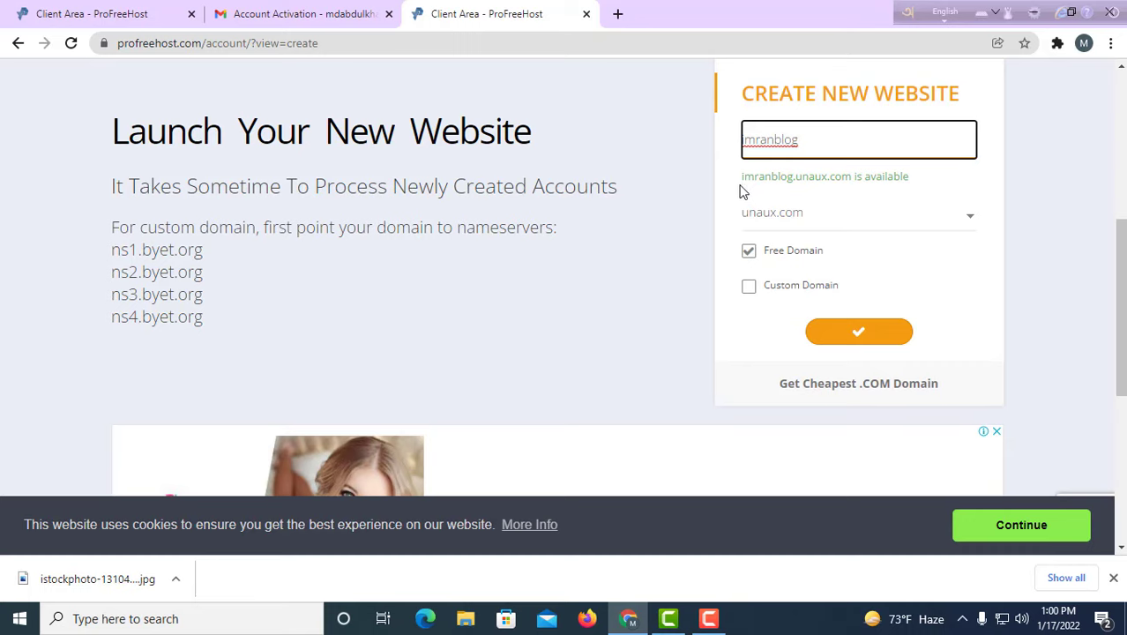
drag(742, 177, 854, 180)
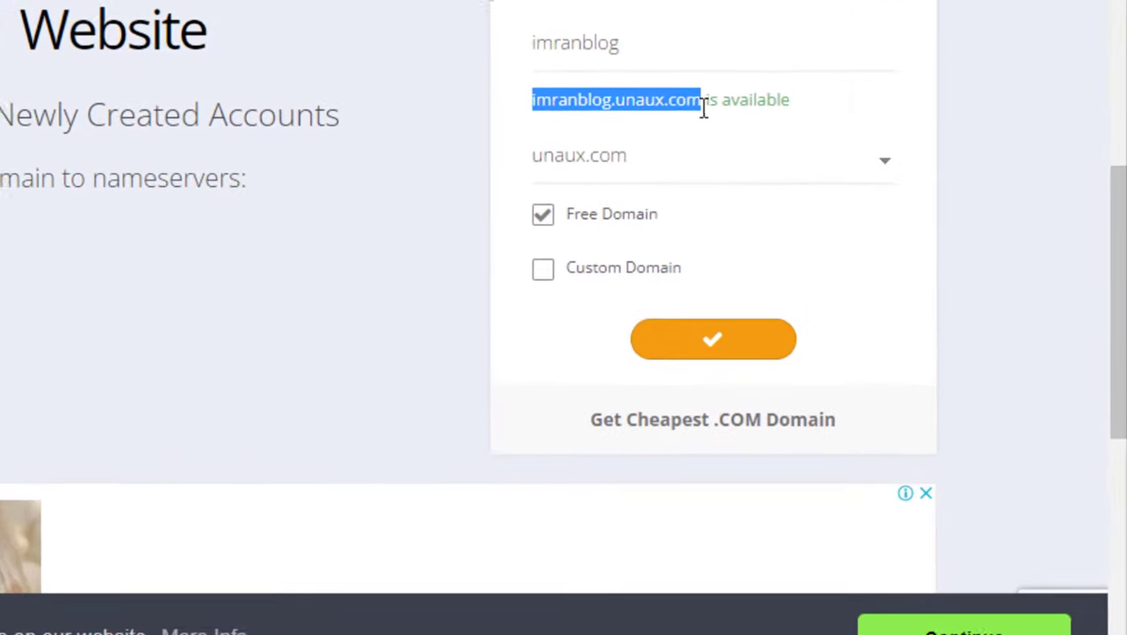
click(877, 129)
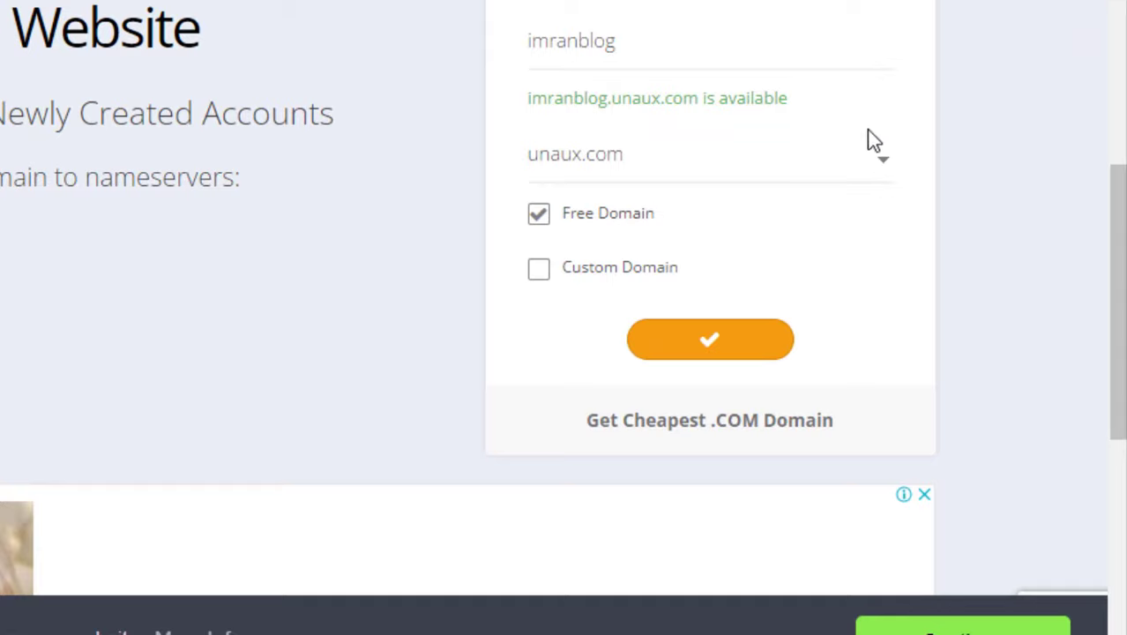
- Switch the new website's free domain to ezyro.com and create the website imranblog.ezyro.com
click(716, 168)
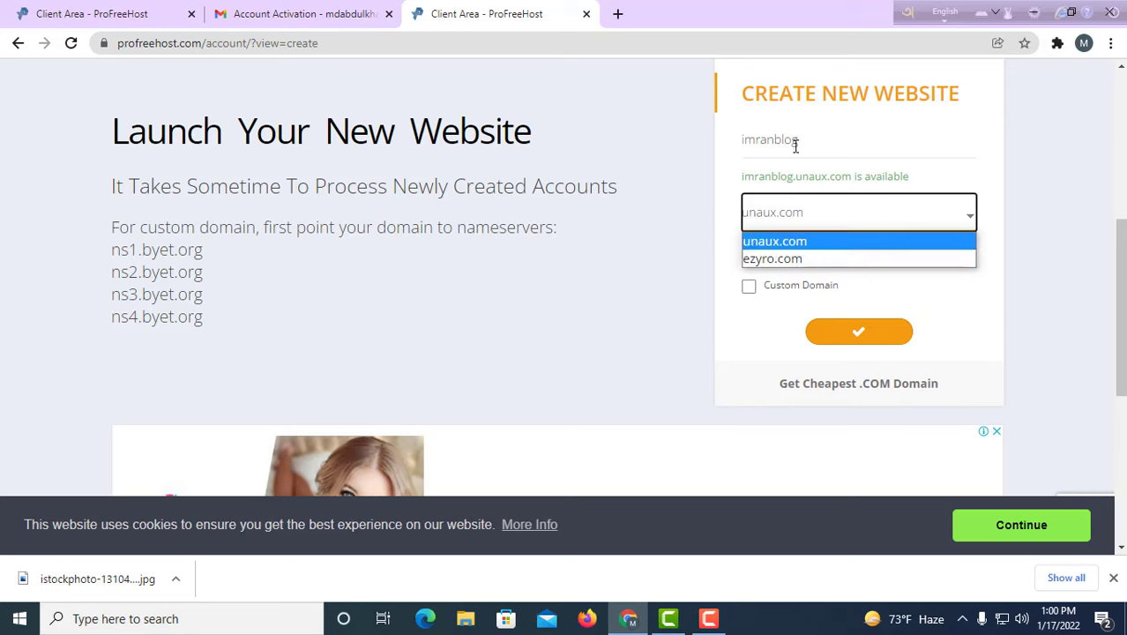
click(787, 261)
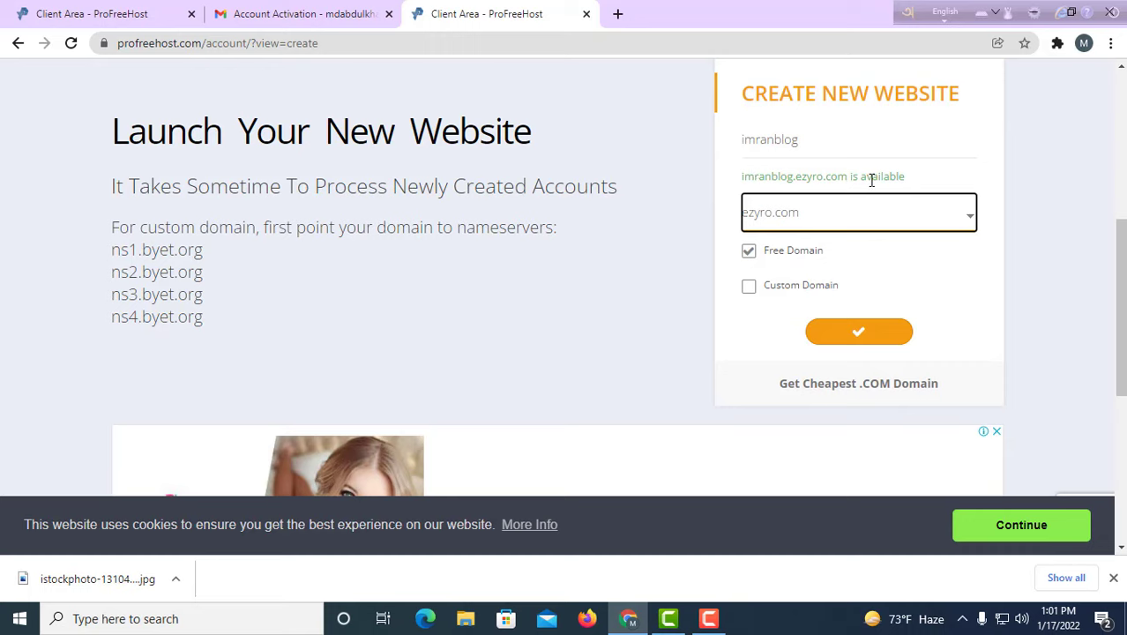
click(725, 226)
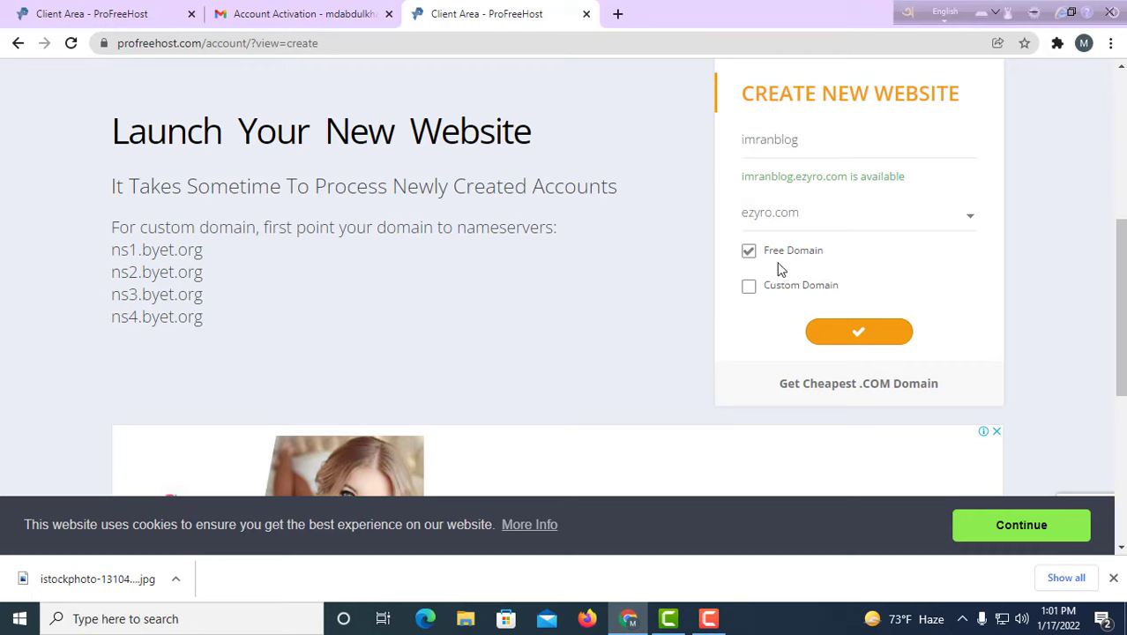
click(860, 339)
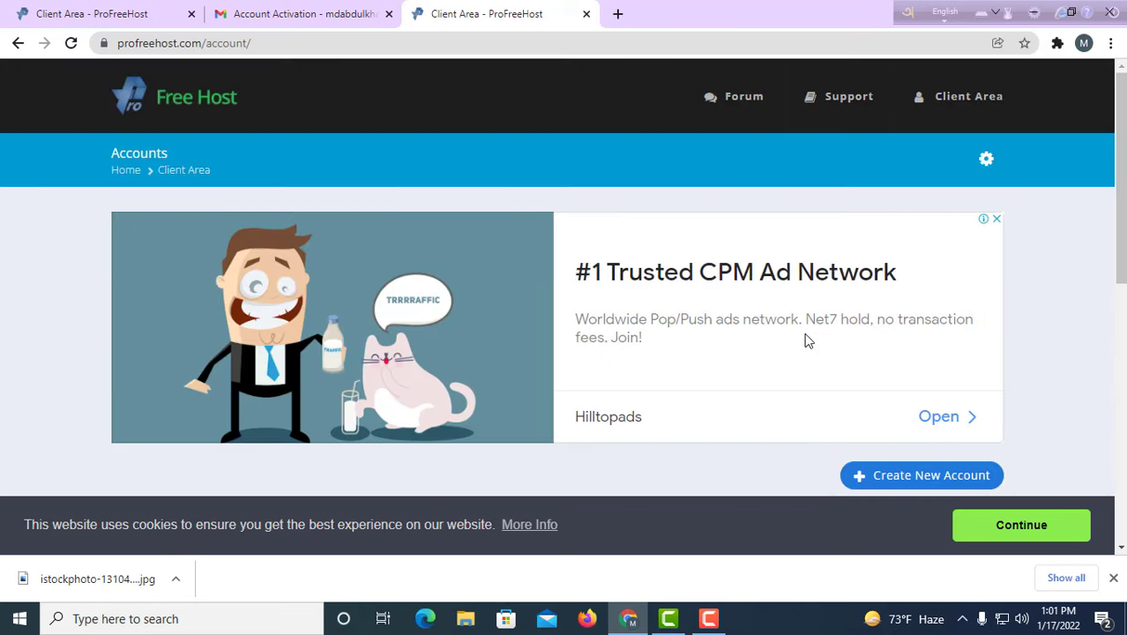
- Open the management page of the newly created imranblog.ezyro.com hosting account from the accounts list
scroll(521, 280, down, 2)
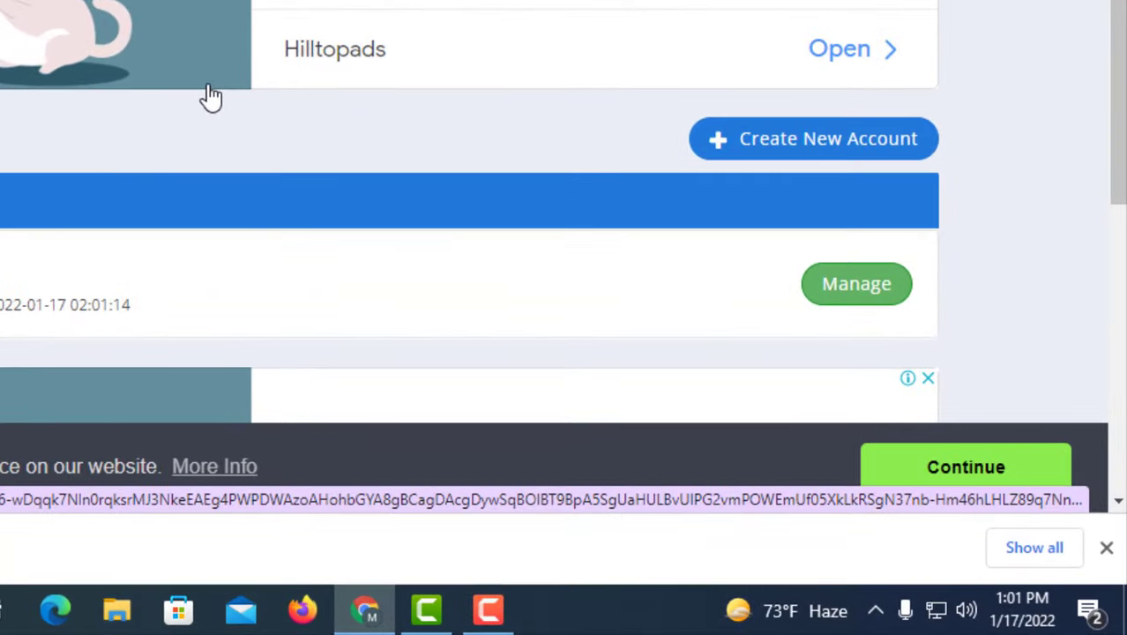
scroll(209, 99, down, 5)
scroll(293, 139, up, 5)
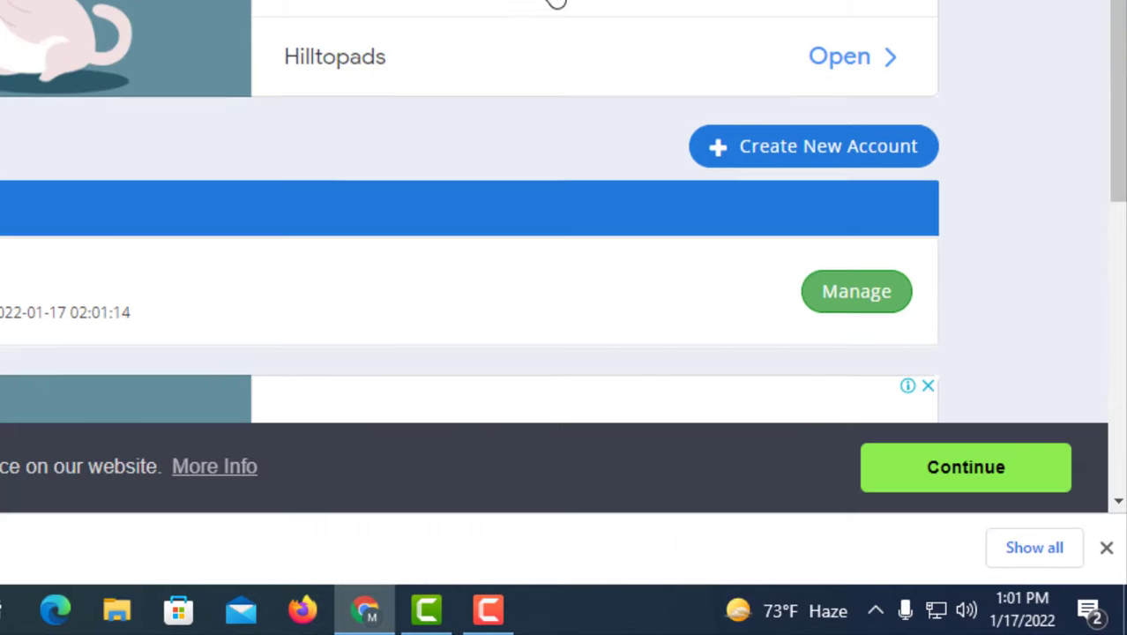
scroll(566, 12, up, 2)
scroll(800, 101, down, 3)
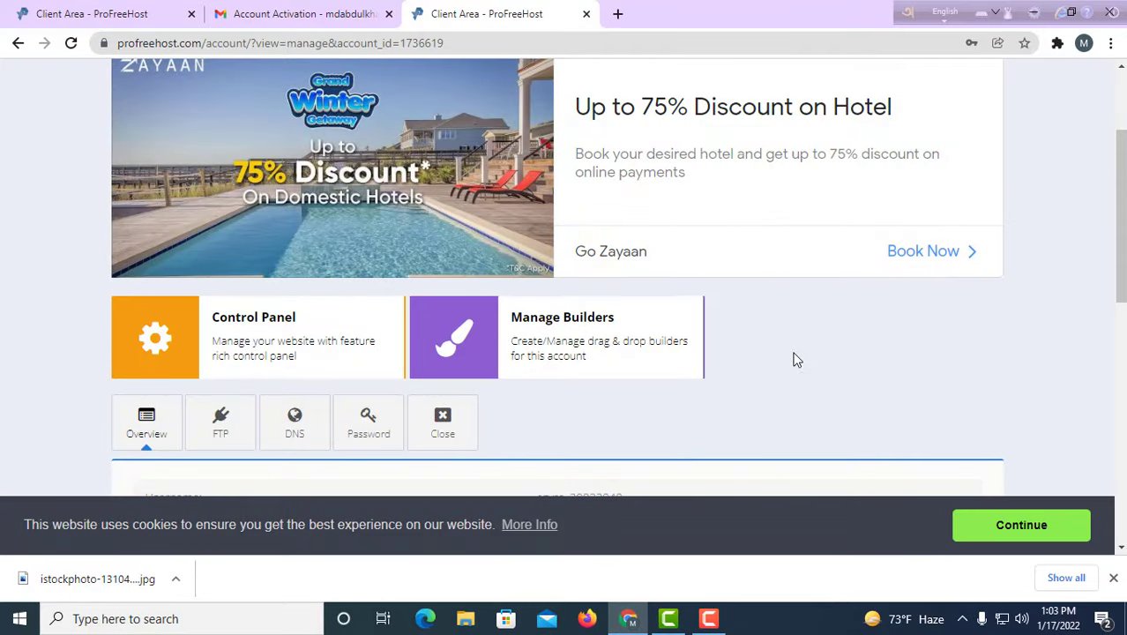
- Open the Control Panel of the imranblog.ezyro.com hosting account
scroll(797, 360, up, 2)
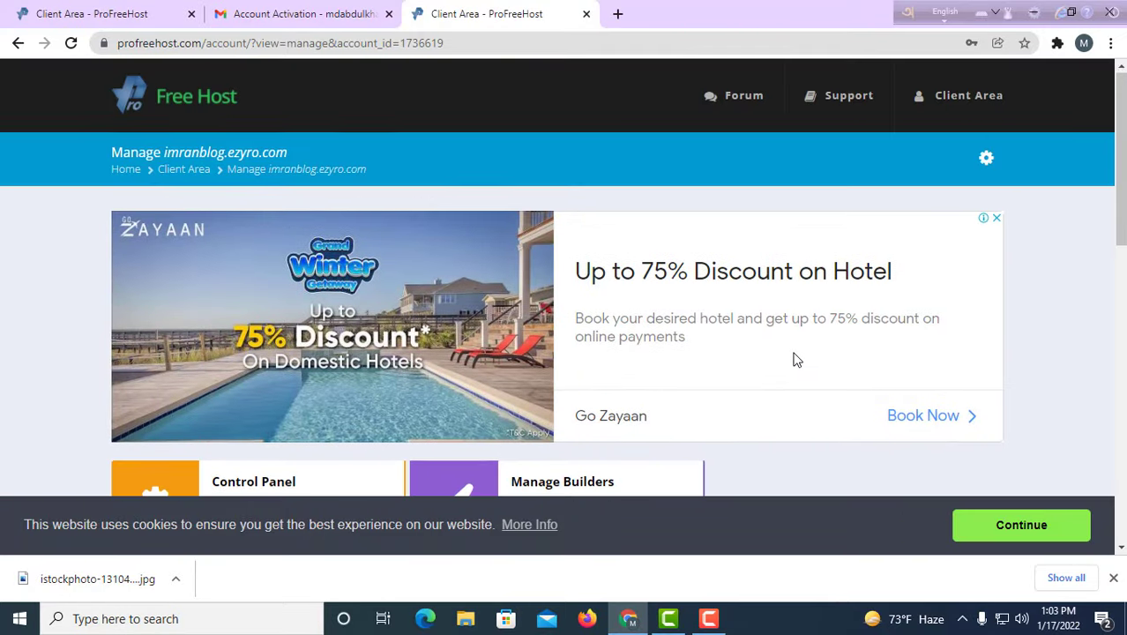
scroll(599, 357, down, 5)
scroll(548, 351, up, 1)
scroll(548, 351, up, 4)
scroll(265, 190, down, 4)
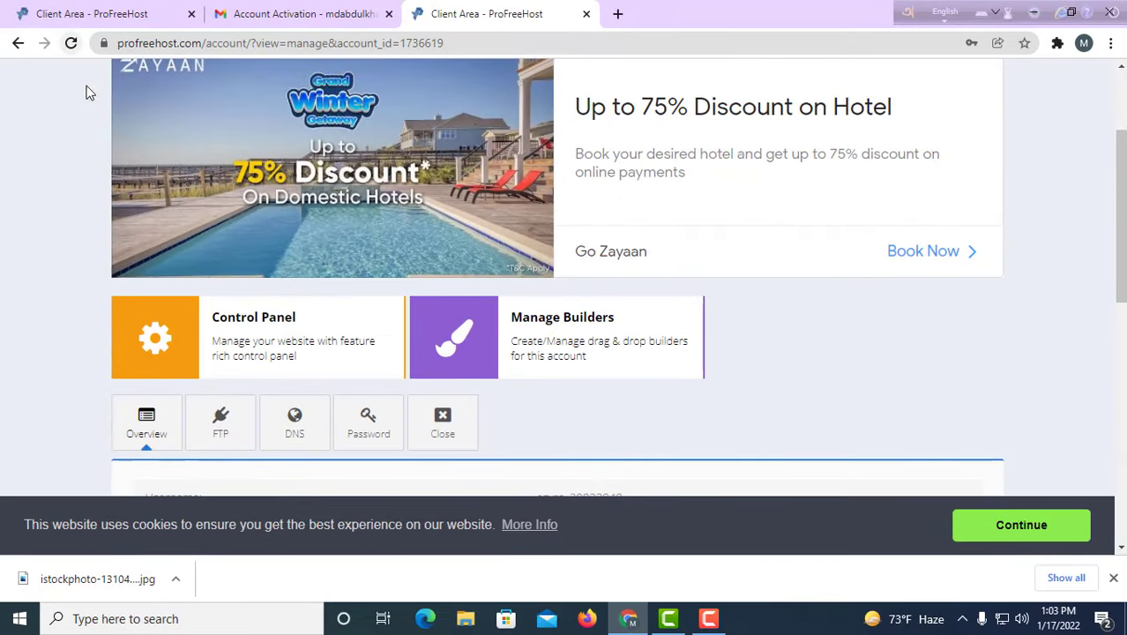
click(242, 328)
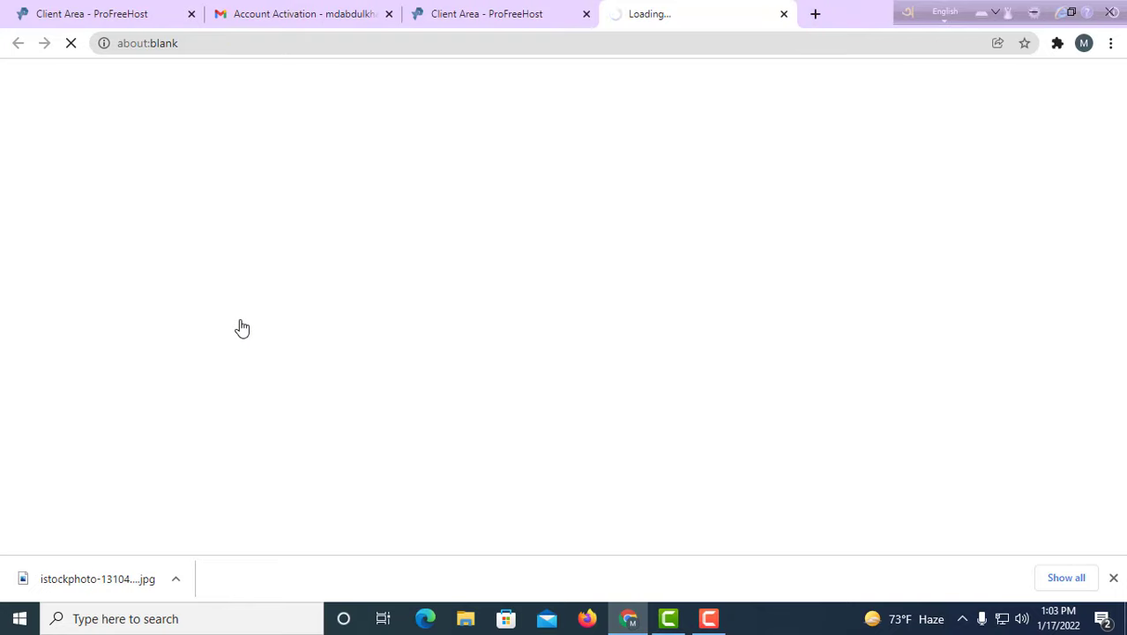
- Approve receiving service e-mails in the hosting panel's important notice and continue to the control panel
scroll(437, 309, down, 1)
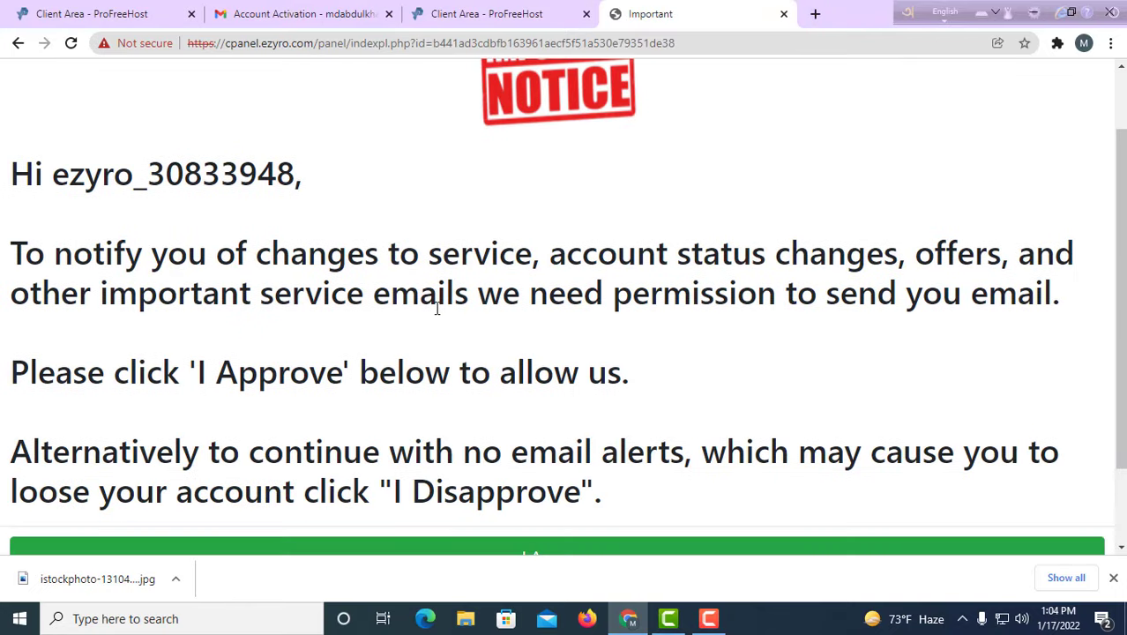
scroll(437, 309, down, 1)
scroll(562, 163, up, 2)
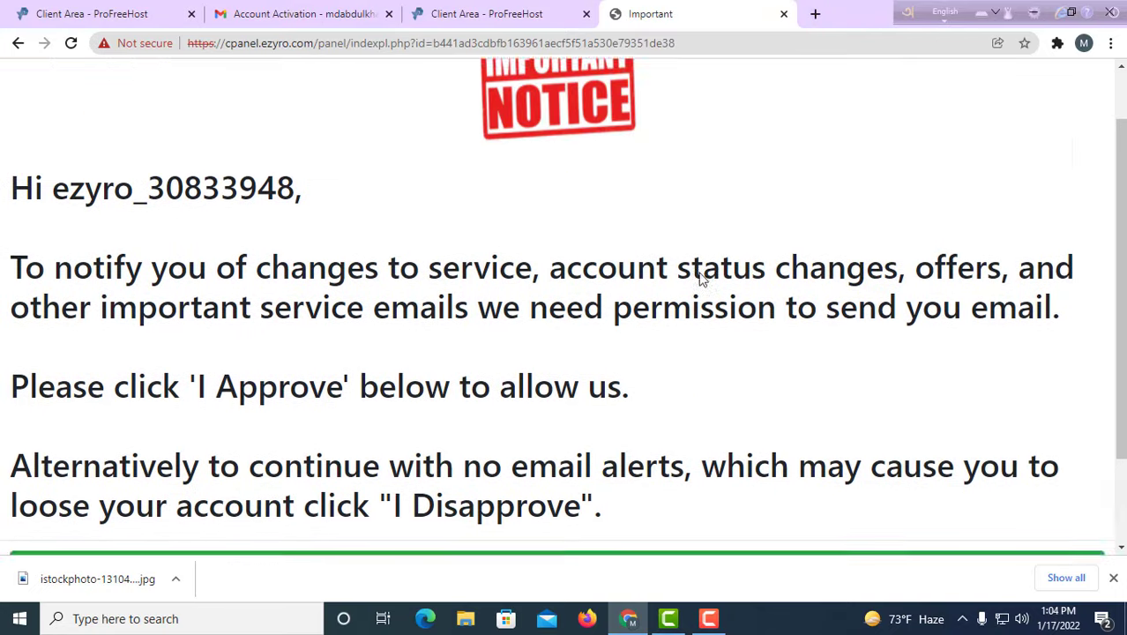
scroll(554, 249, down, 2)
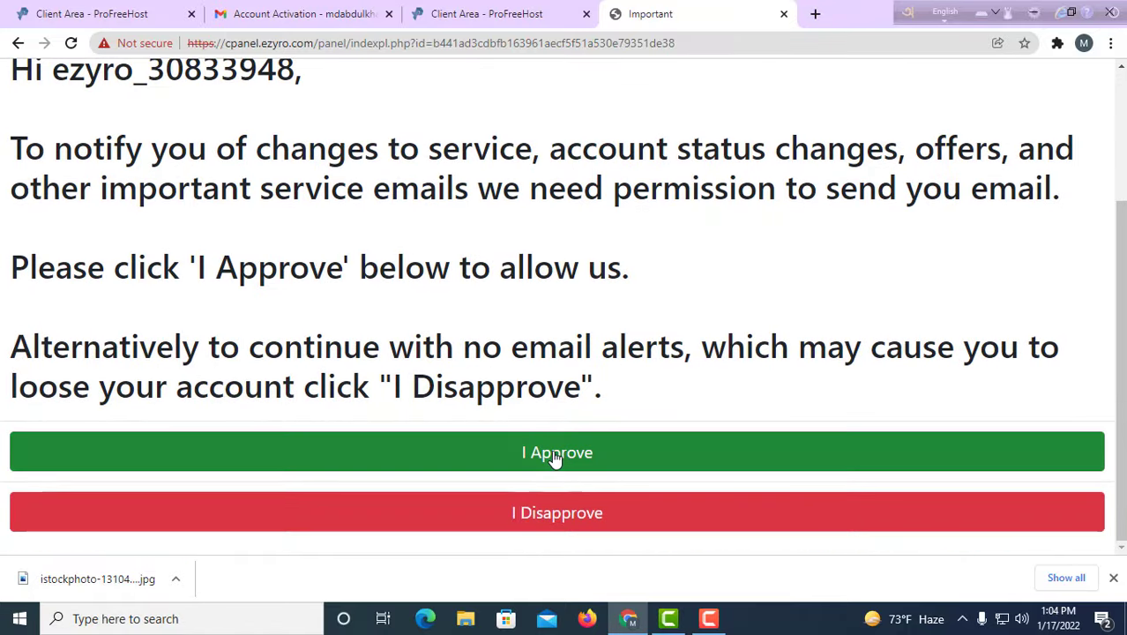
click(551, 457)
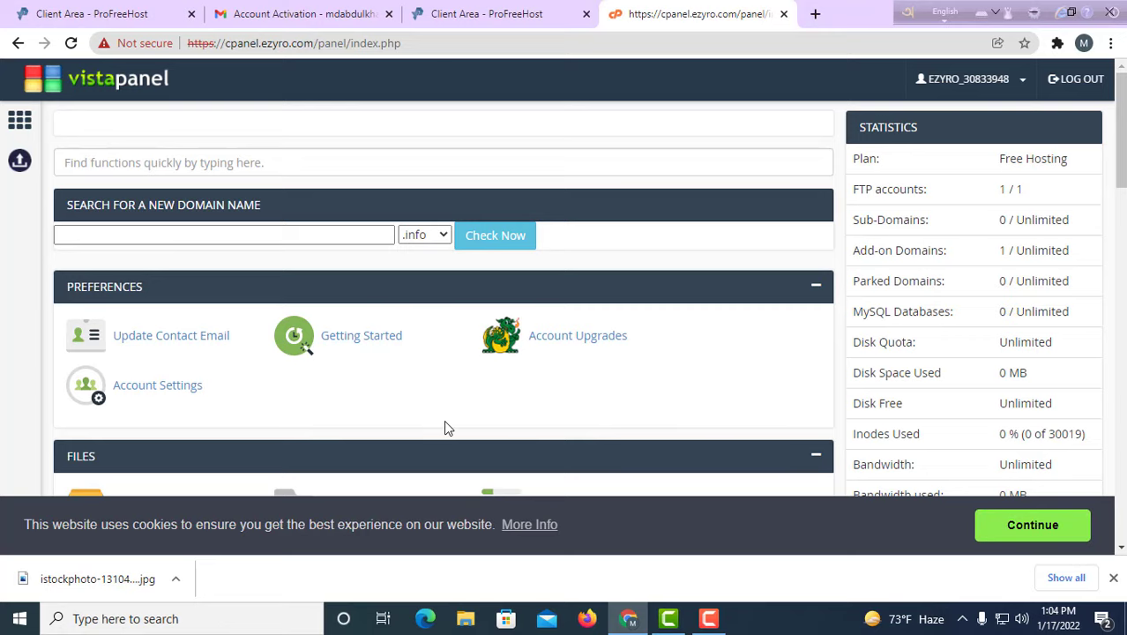
- Look through the control panel's sections and open the Softaculous Apps Installer from the Software section
scroll(444, 420, down, 4)
scroll(499, 319, down, 2)
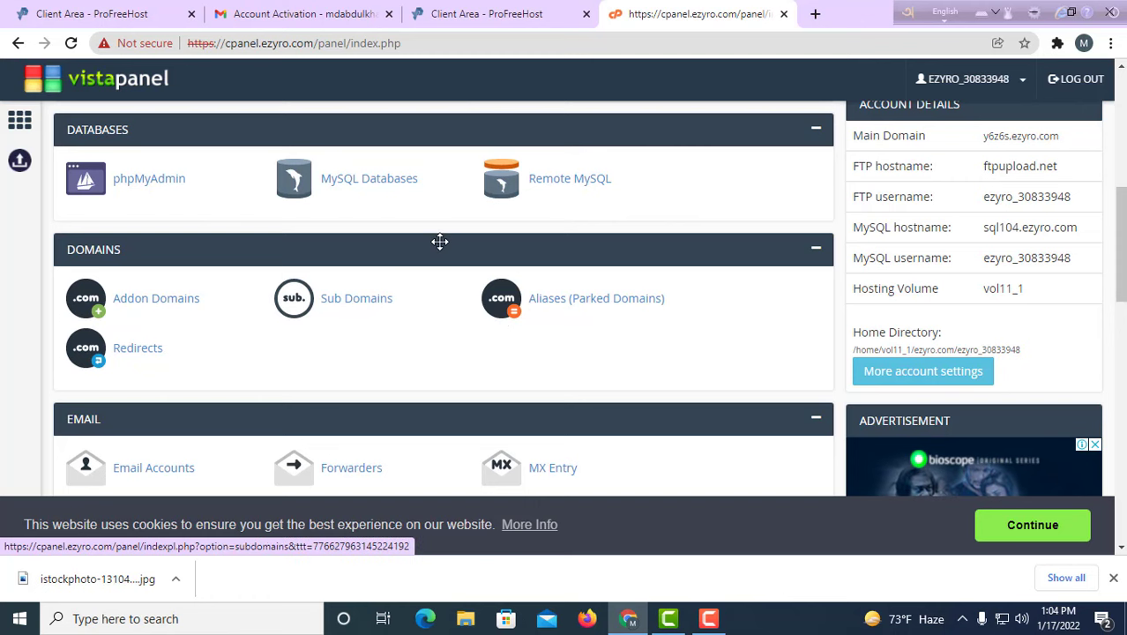
scroll(516, 255, up, 5)
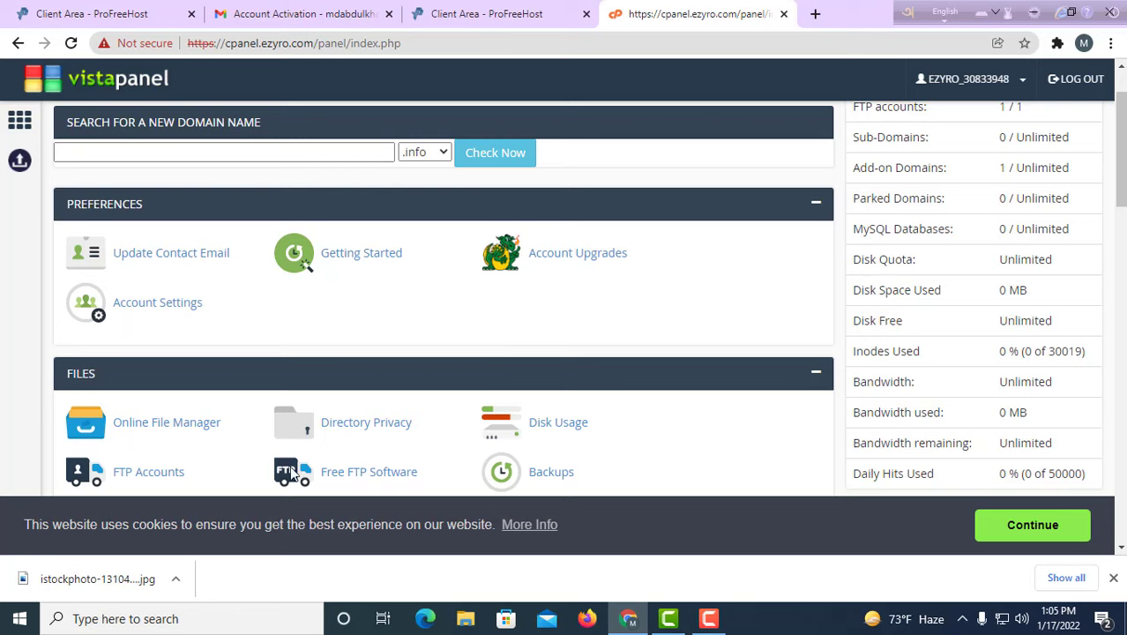
scroll(391, 313, down, 9)
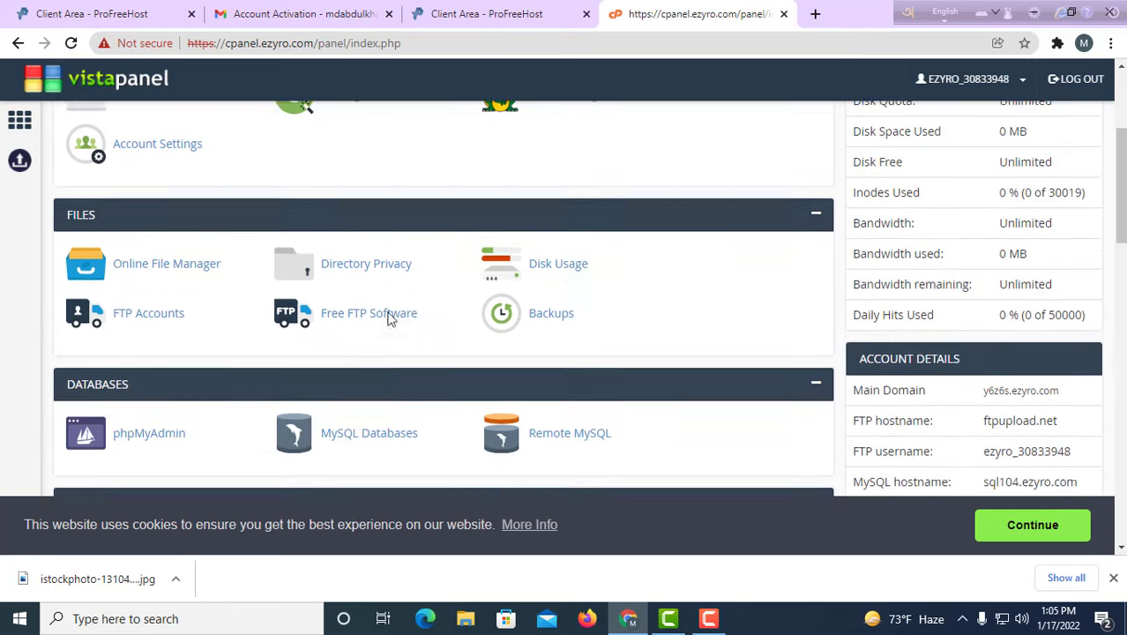
scroll(391, 320, down, 4)
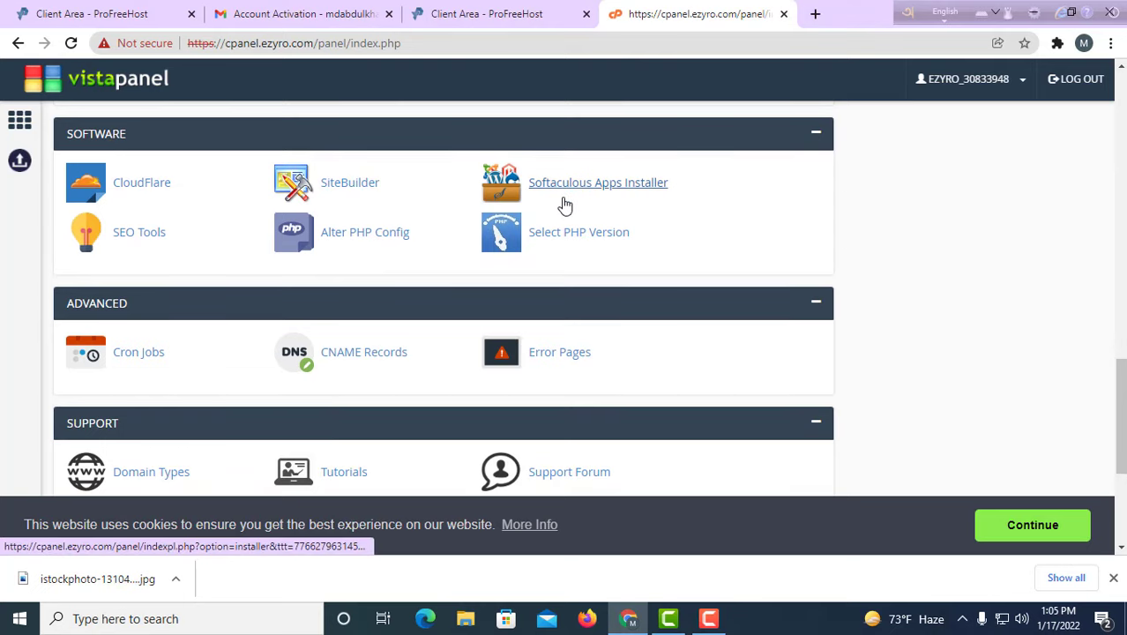
click(617, 194)
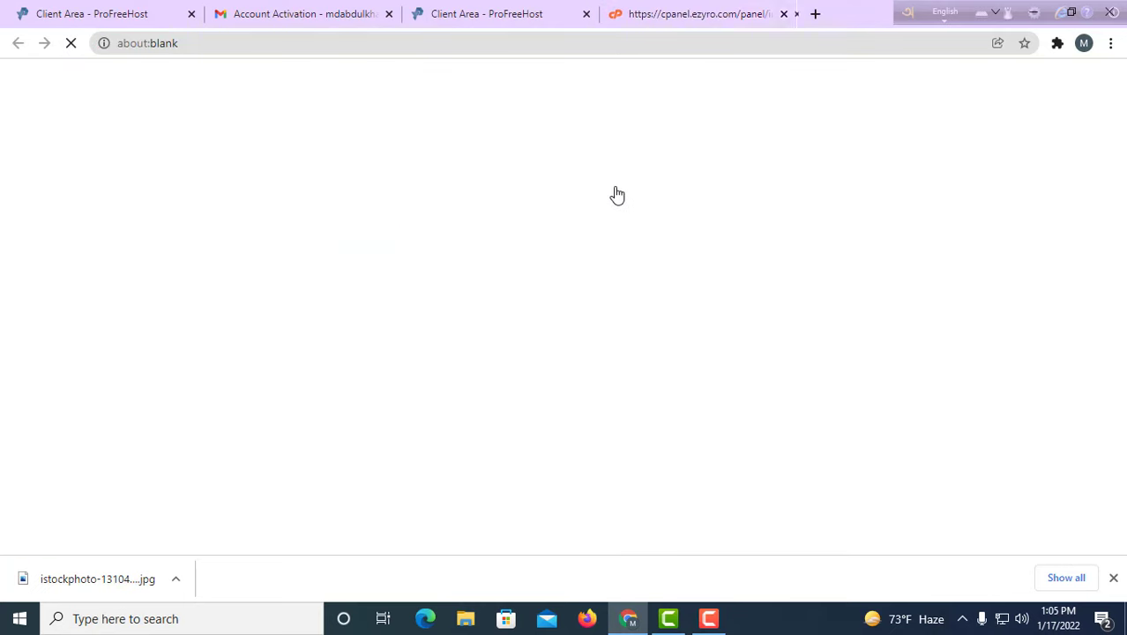
- Browse the top scripts in Softaculous and open the installation form for WordPress
scroll(667, 365, down, 9)
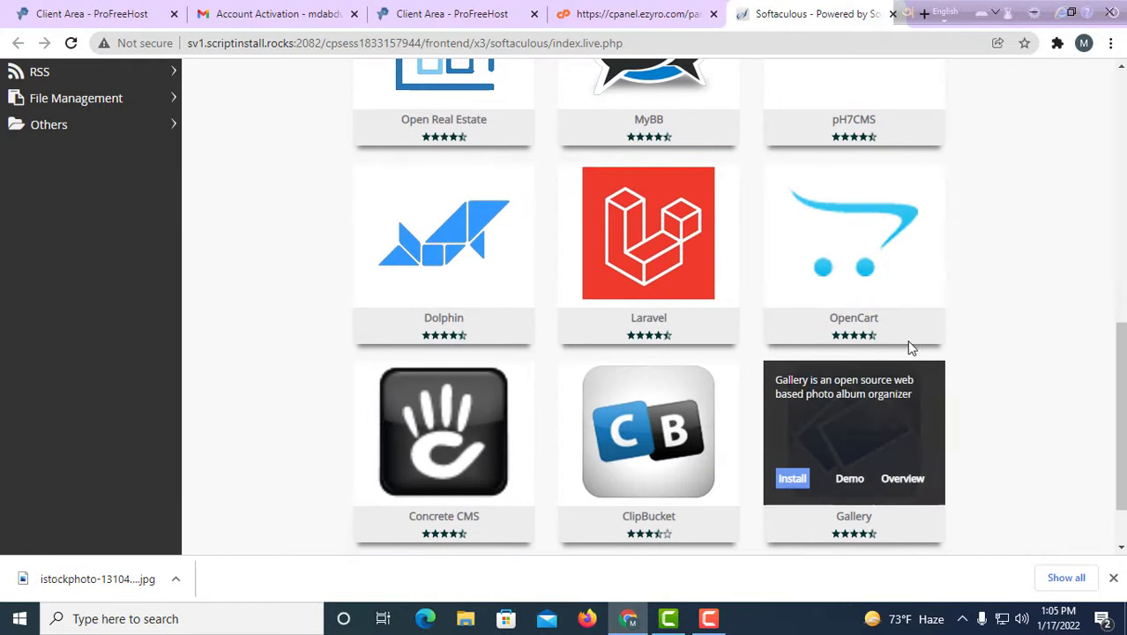
scroll(558, 404, up, 2)
scroll(557, 404, up, 6)
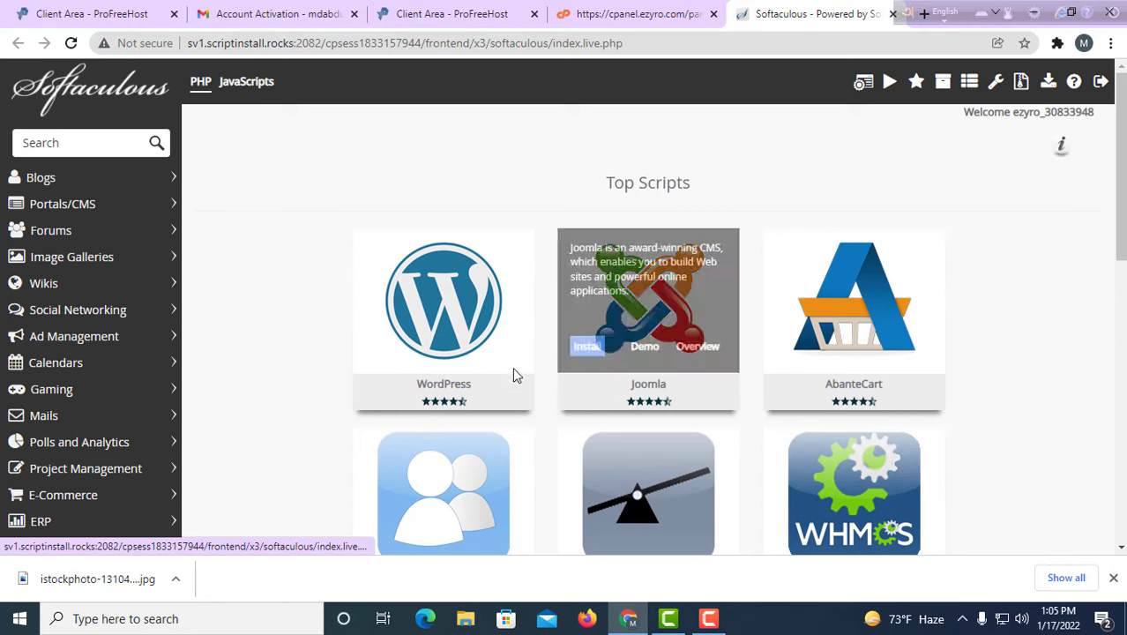
mouse_move(437, 349)
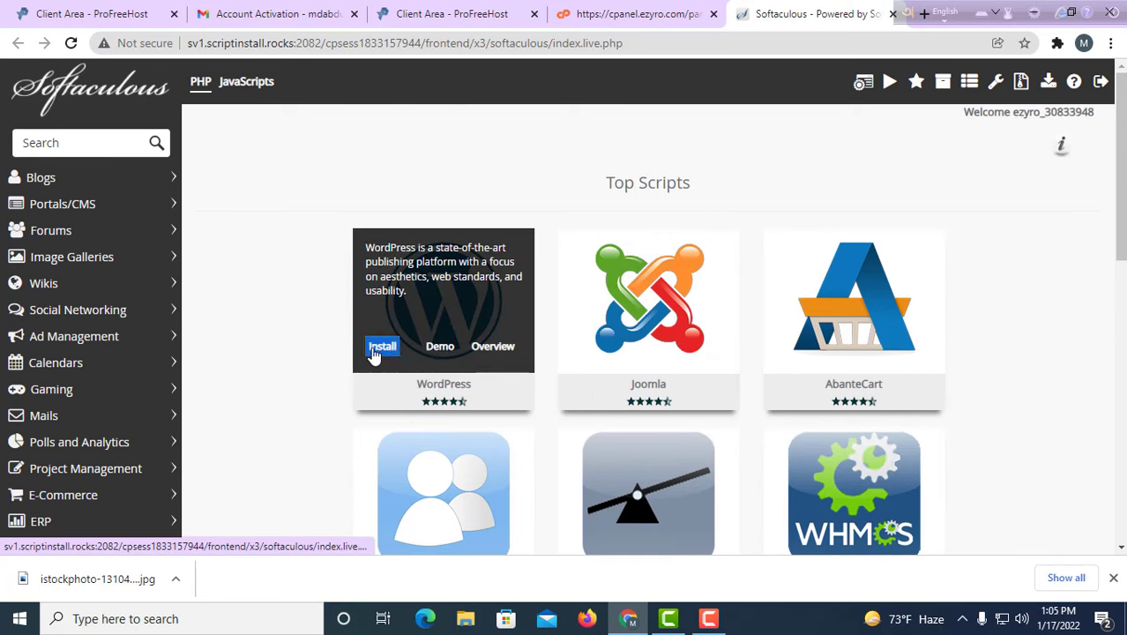
click(382, 347)
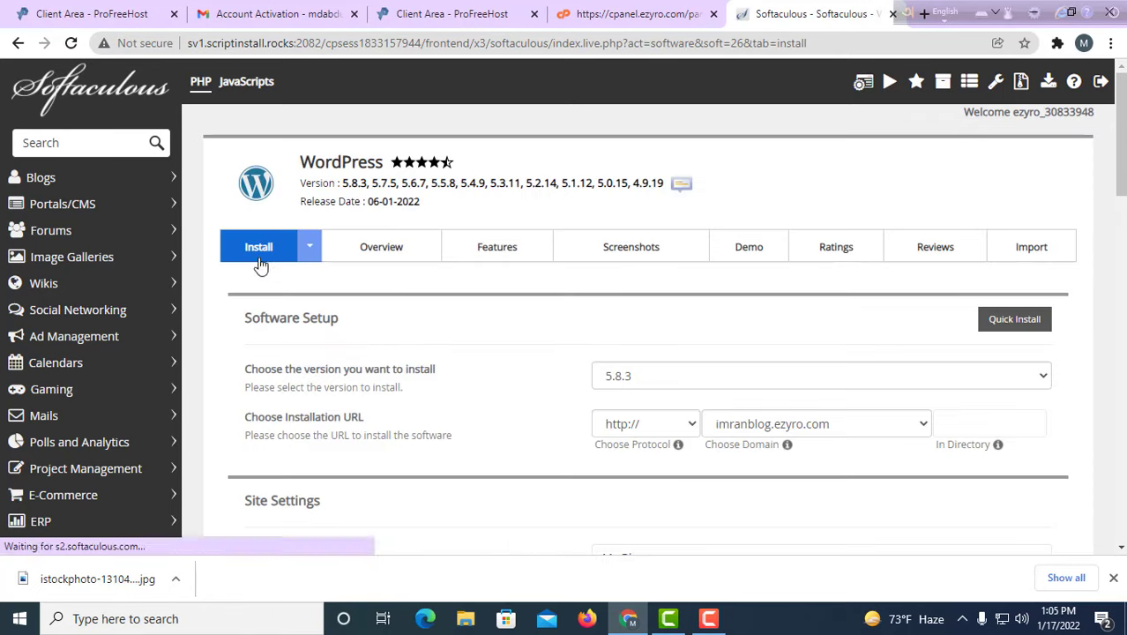
- Choose imranblog.ezyro.com as the domain of the WordPress installation URL
scroll(377, 384, down, 1)
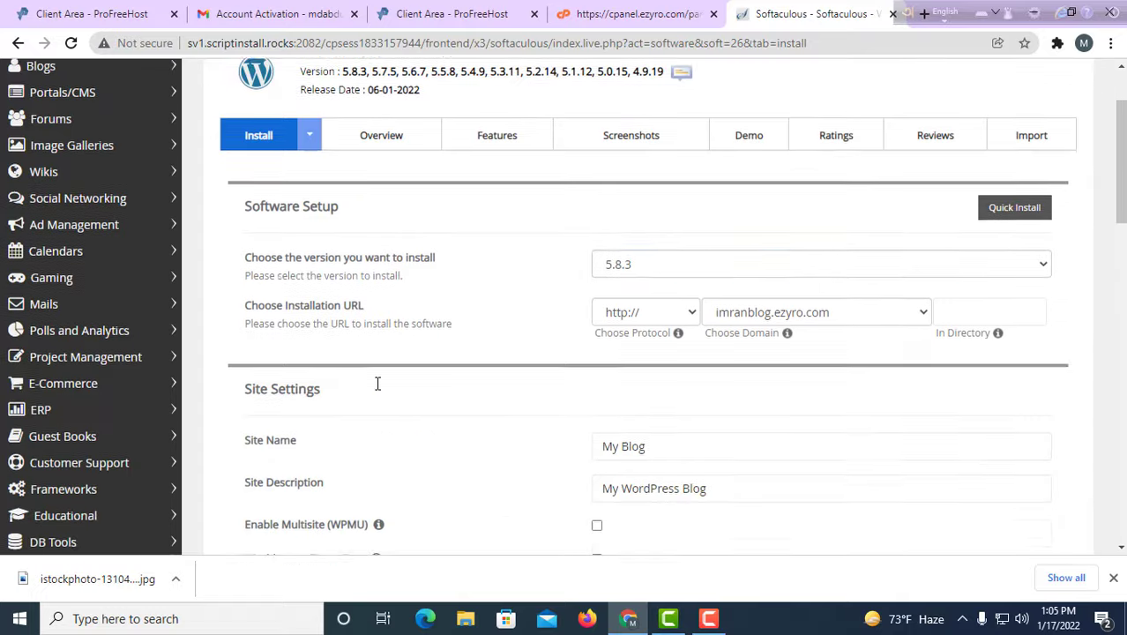
scroll(315, 291, up, 1)
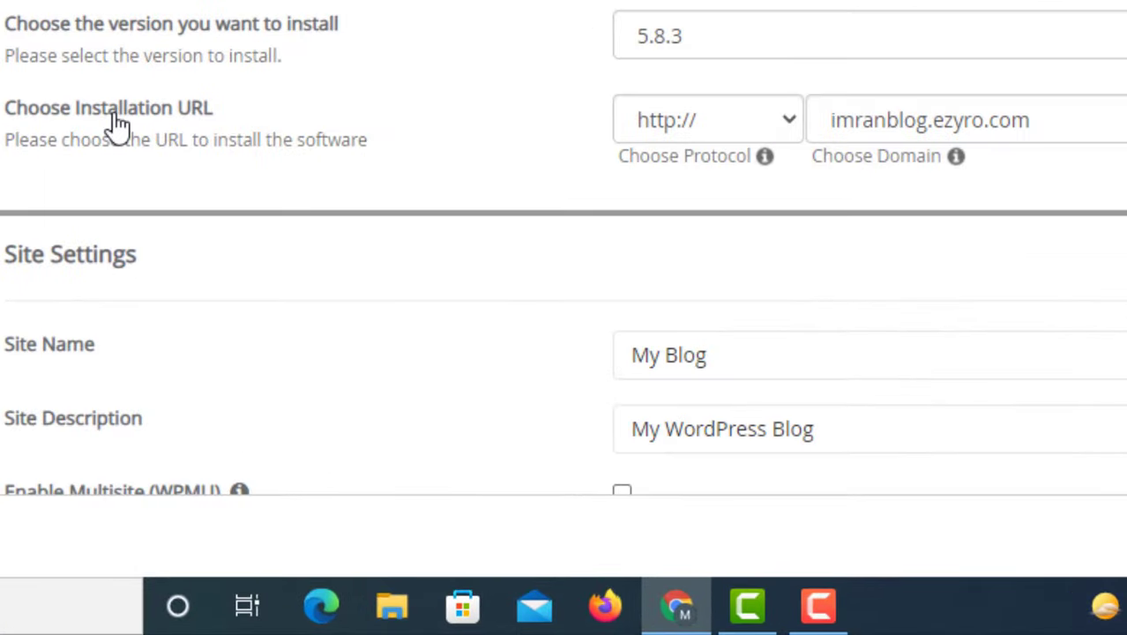
click(1124, 132)
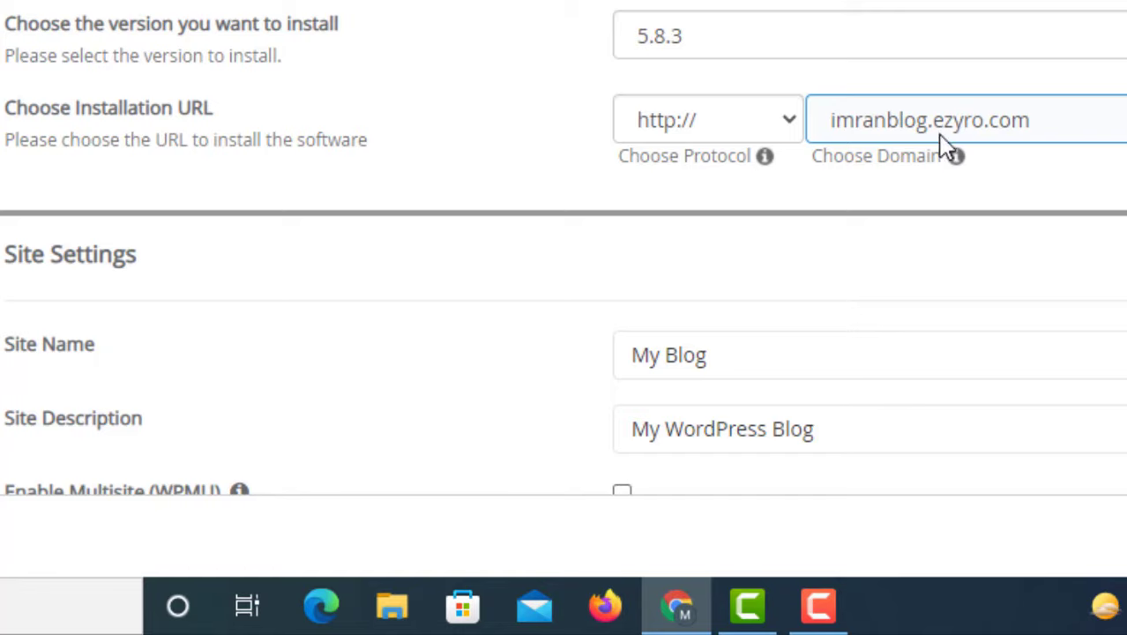
click(1124, 123)
click(1123, 159)
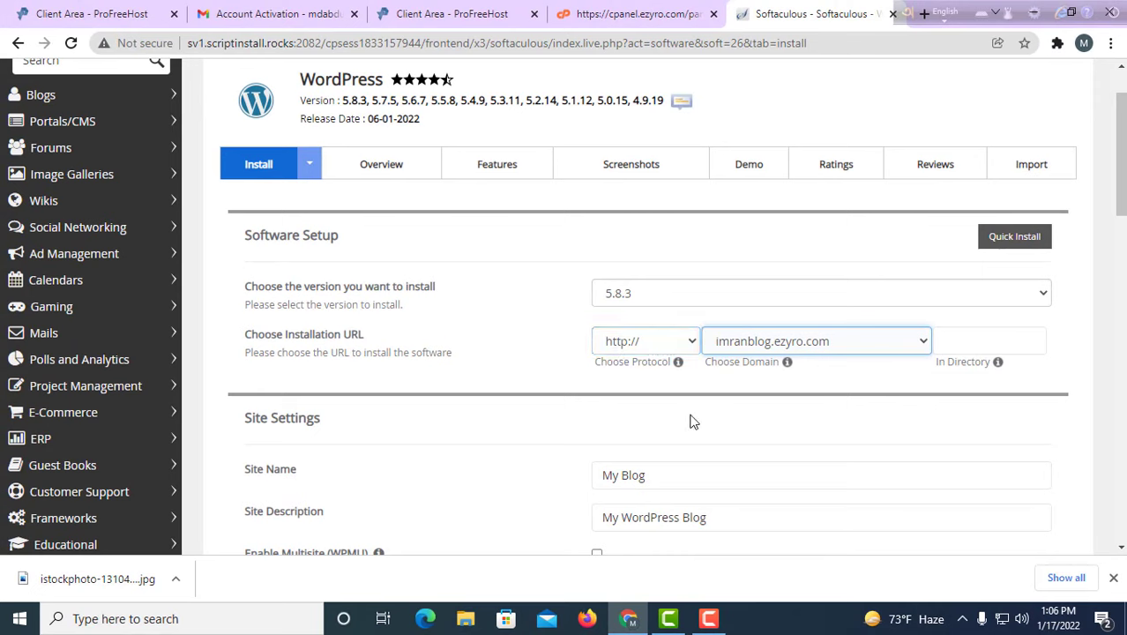
- Replace the WordPress site description with "Welcome to my site" in the Site Settings
scroll(688, 421, down, 2)
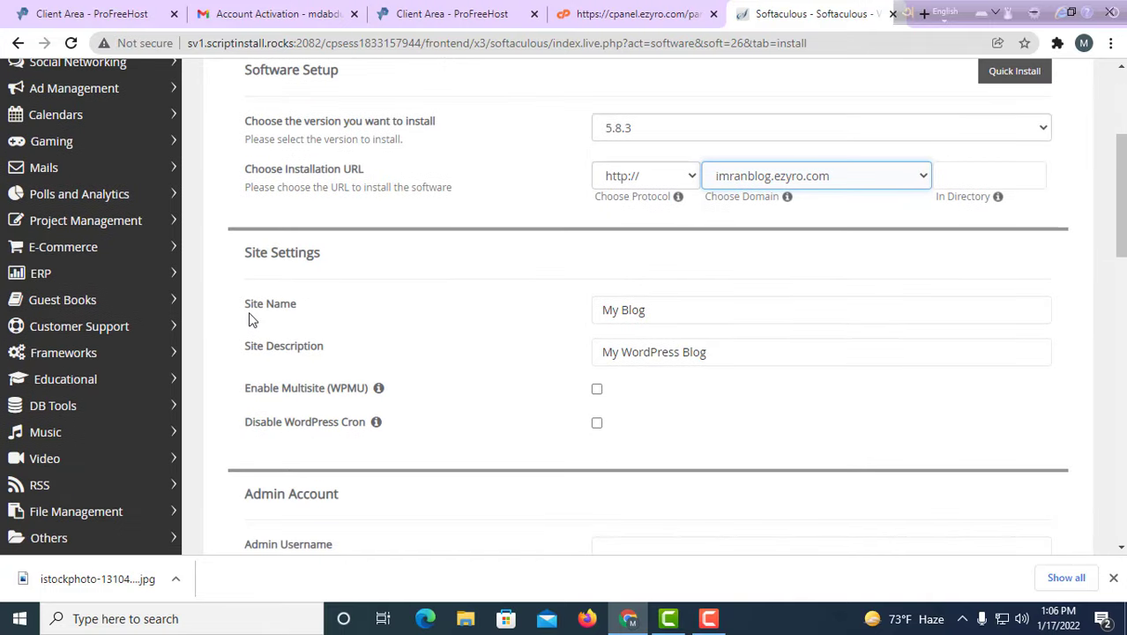
click(648, 316)
triple_click(628, 355)
text(Welcome to my site)
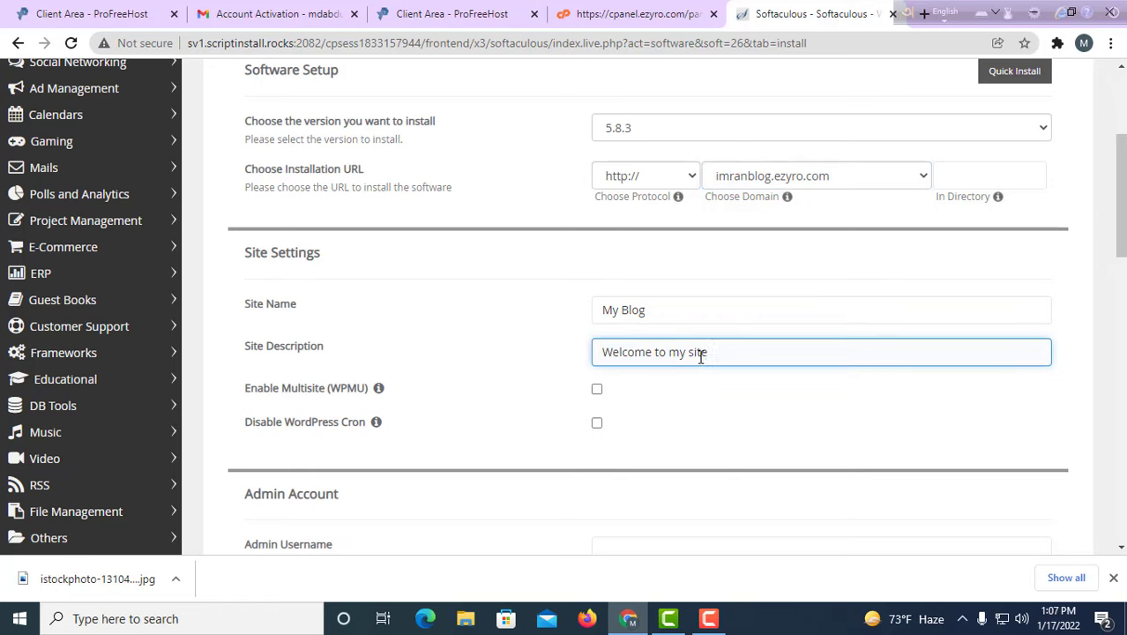
- Enter the admin username in the Admin Account section, leaving the generated admin password in place
scroll(750, 381, down, 2)
click(752, 379)
scroll(482, 342, down, 2)
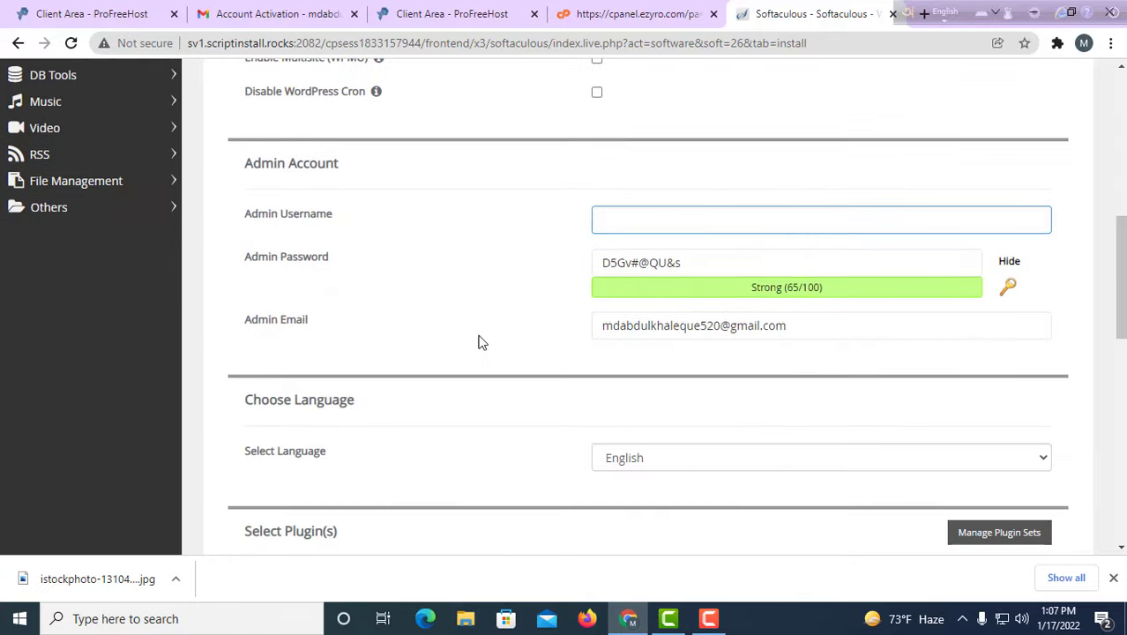
click(312, 265)
click(272, 181)
drag(247, 167, 332, 168)
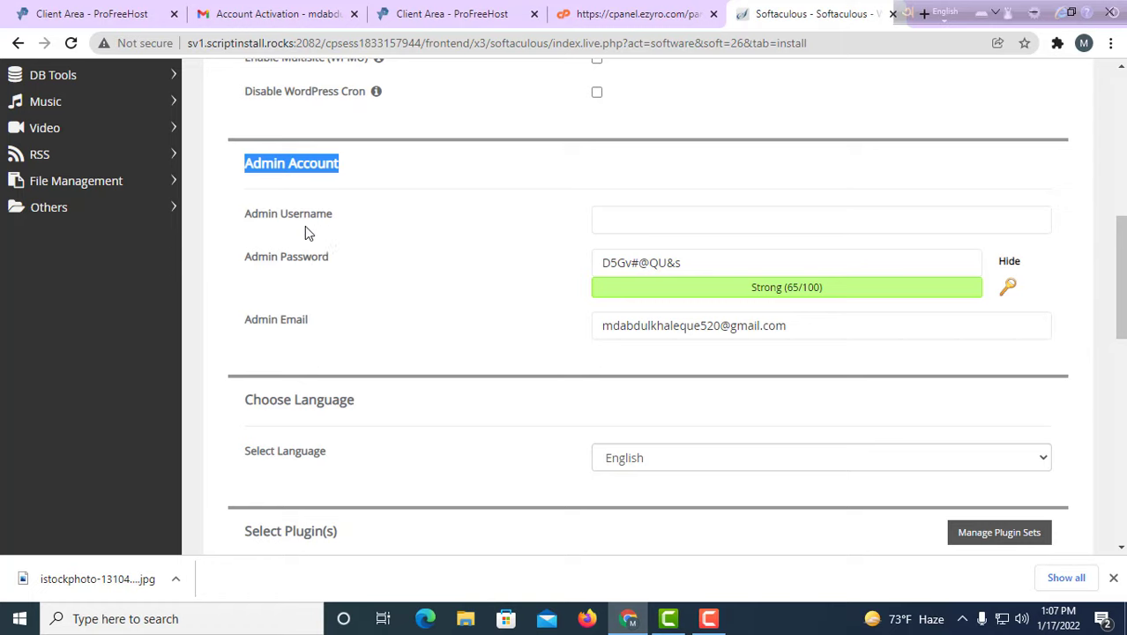
key(Tab)
key(BackSpace)
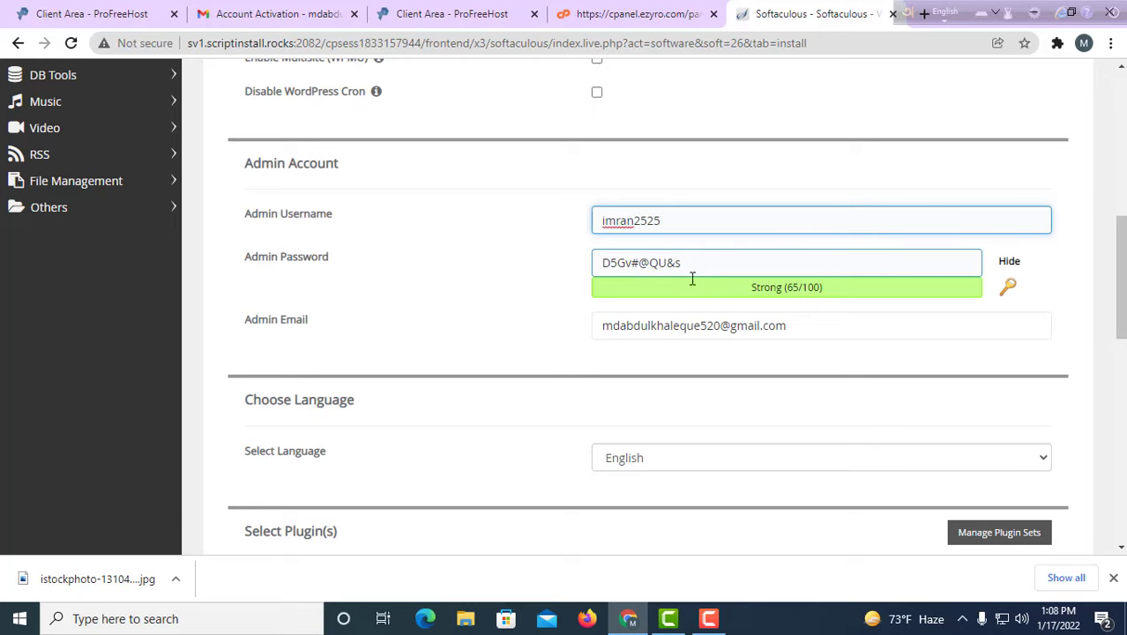
- Start the WordPress installation, leaving the language at English and selecting no optional plugins or theme
scroll(746, 309, down, 1)
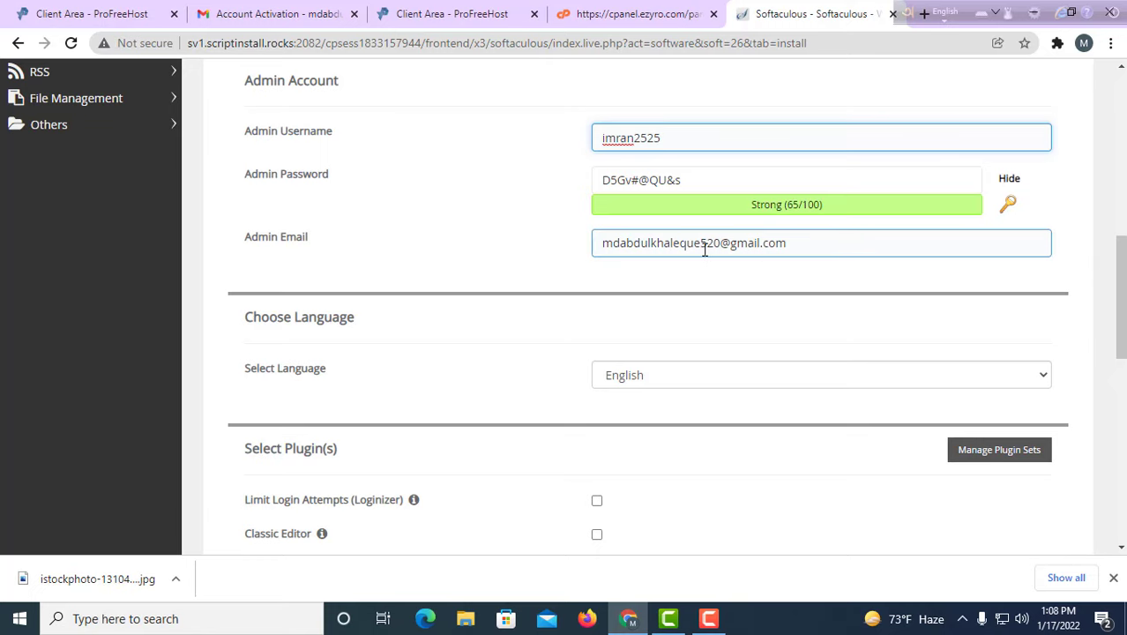
scroll(363, 423, down, 4)
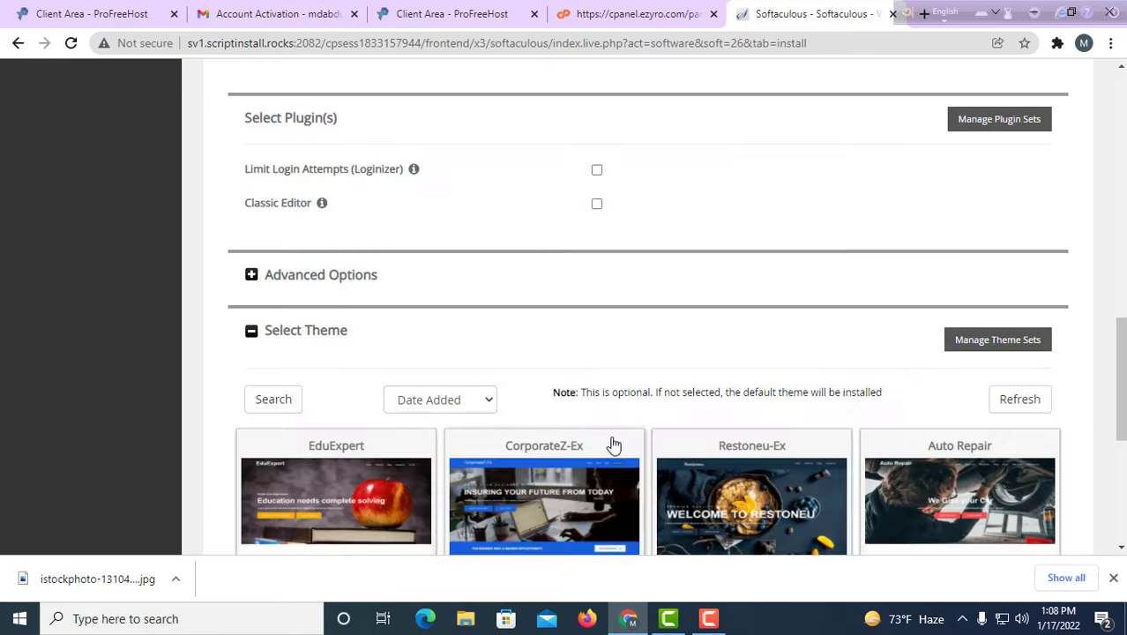
scroll(587, 368, down, 5)
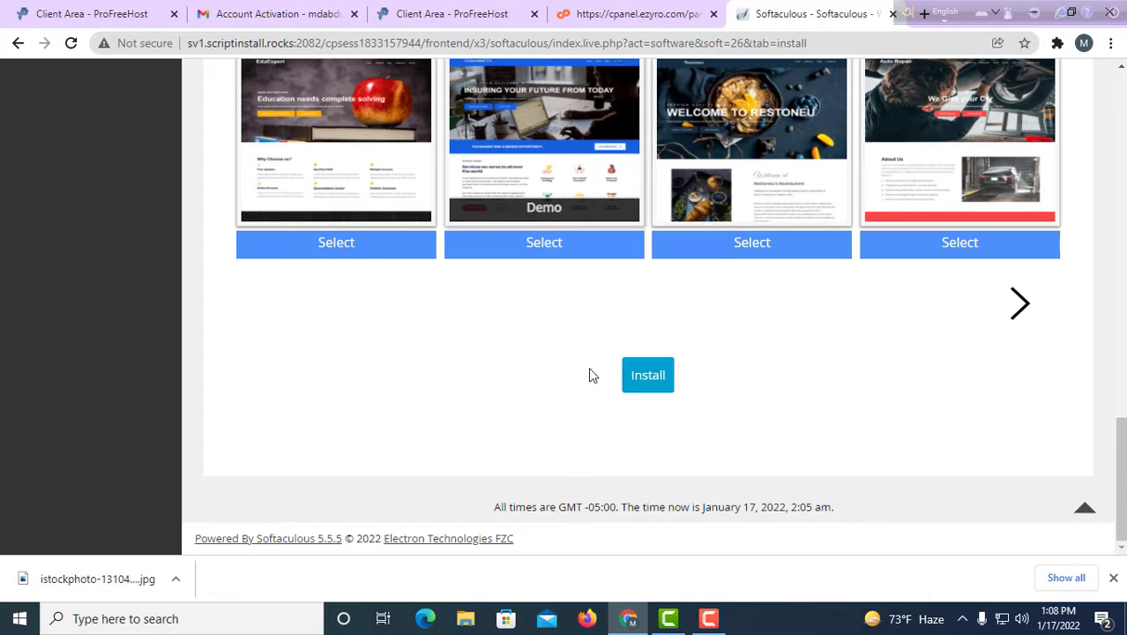
click(655, 379)
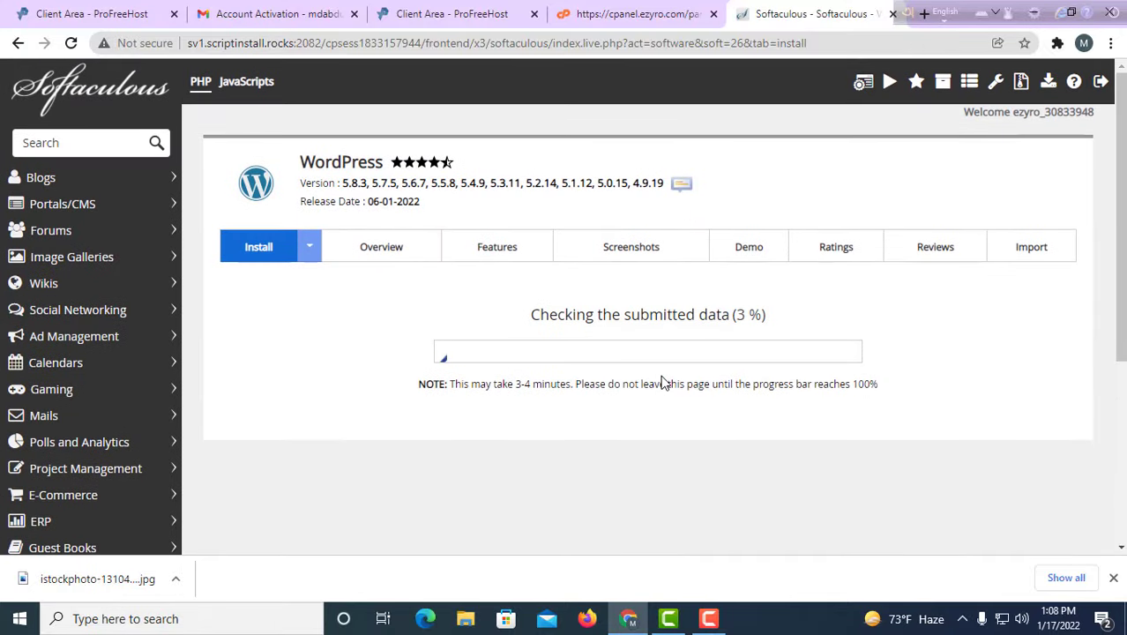
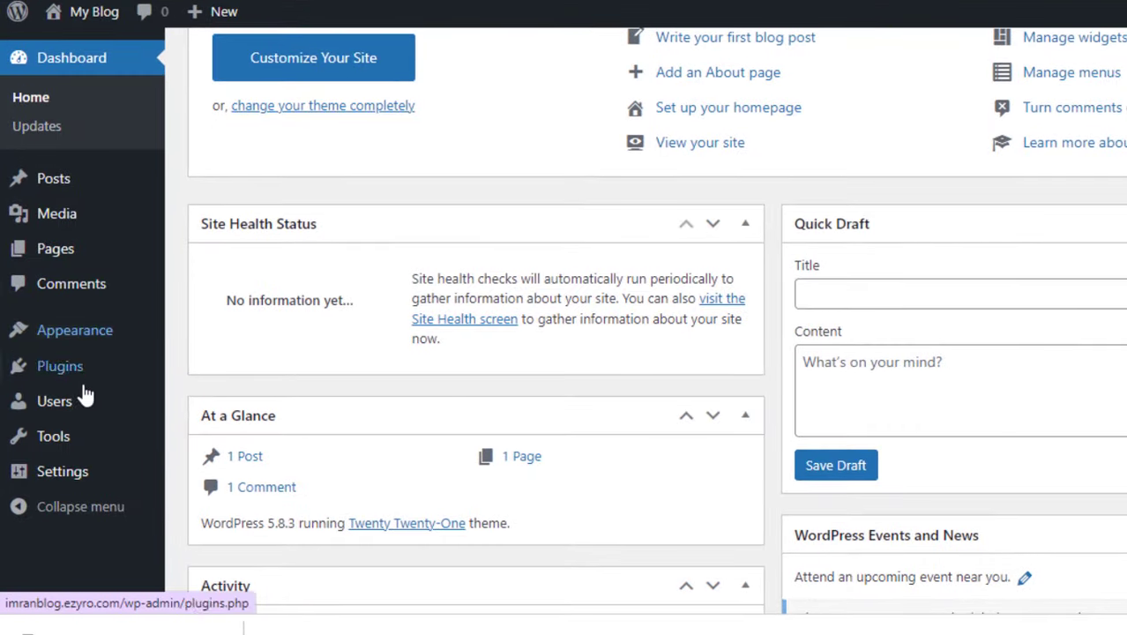
- Open the installed themes of the new WordPress site and go to the page for adding a new theme
mouse_move(69, 444)
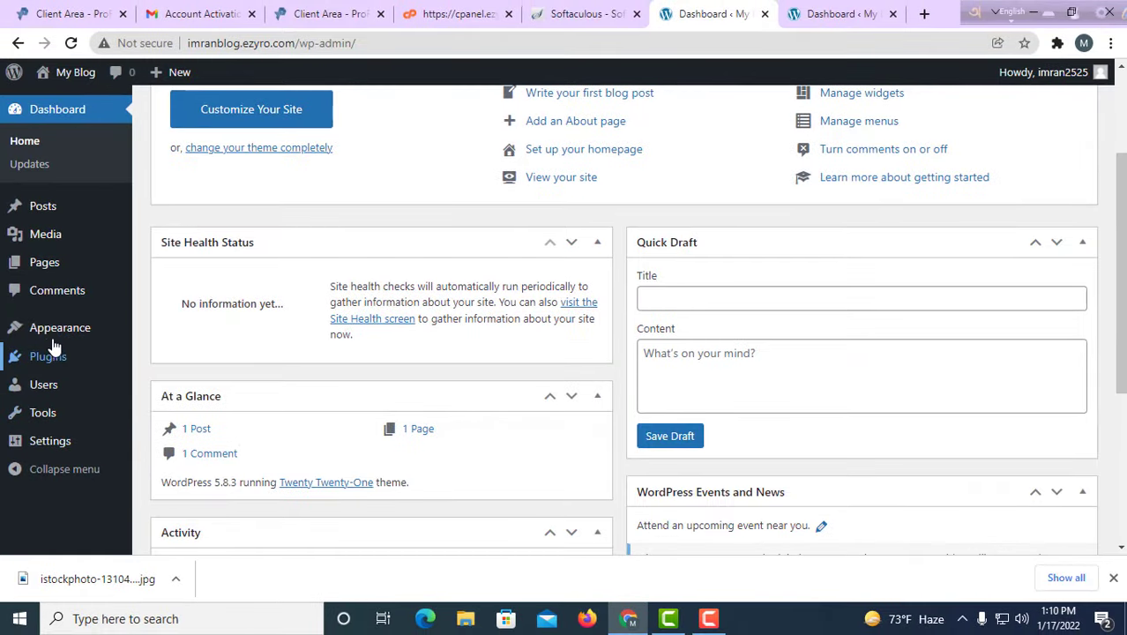
mouse_move(51, 332)
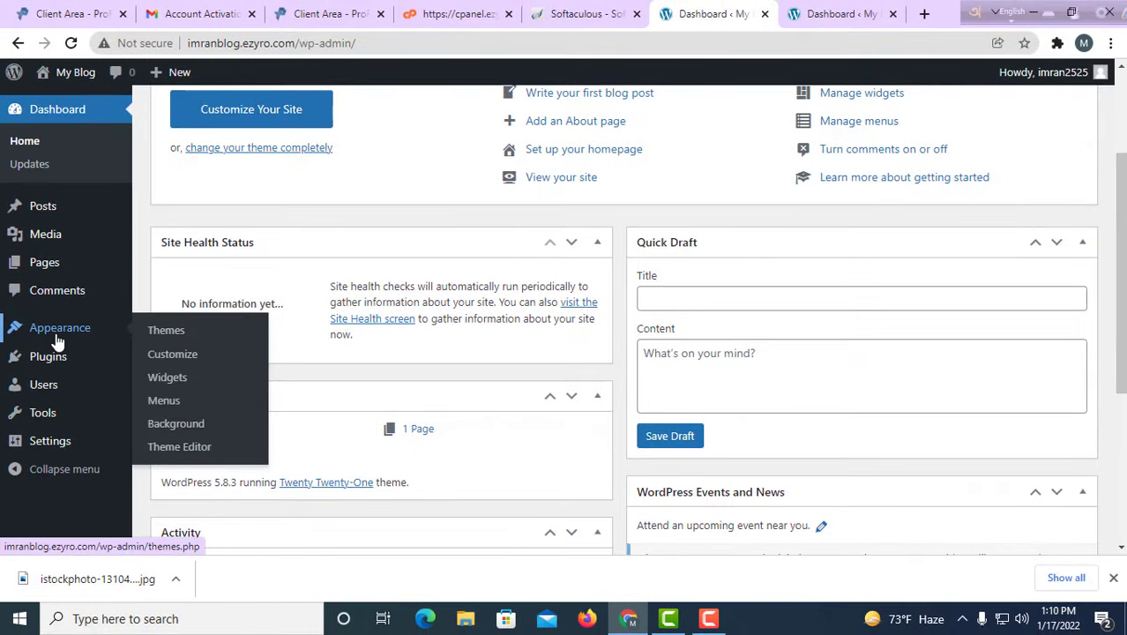
click(168, 332)
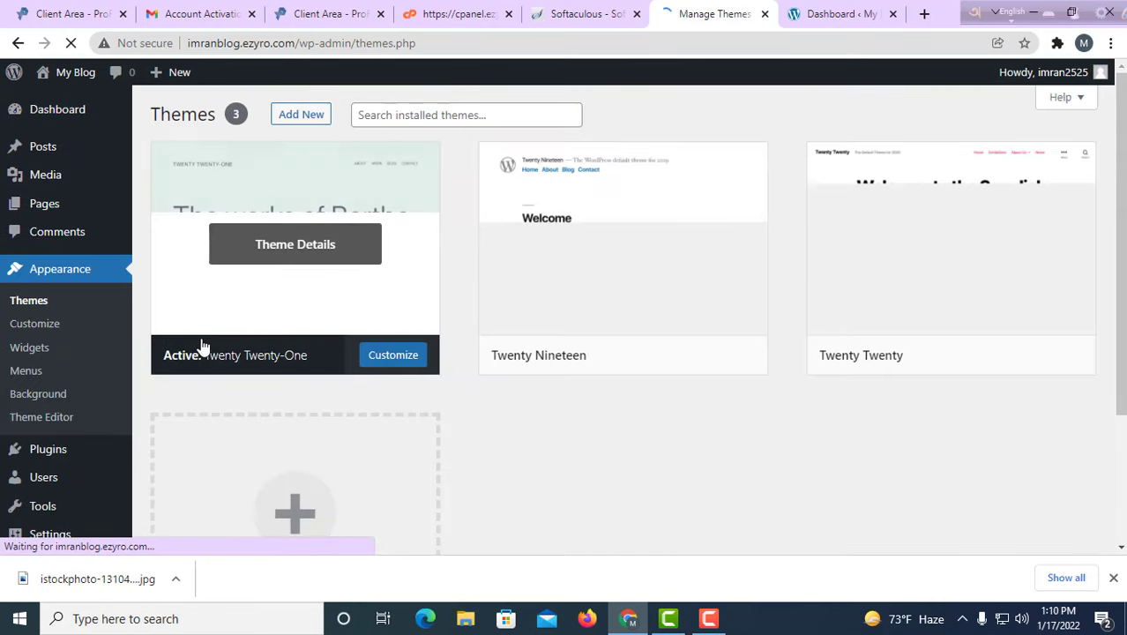
scroll(793, 485, down, 1)
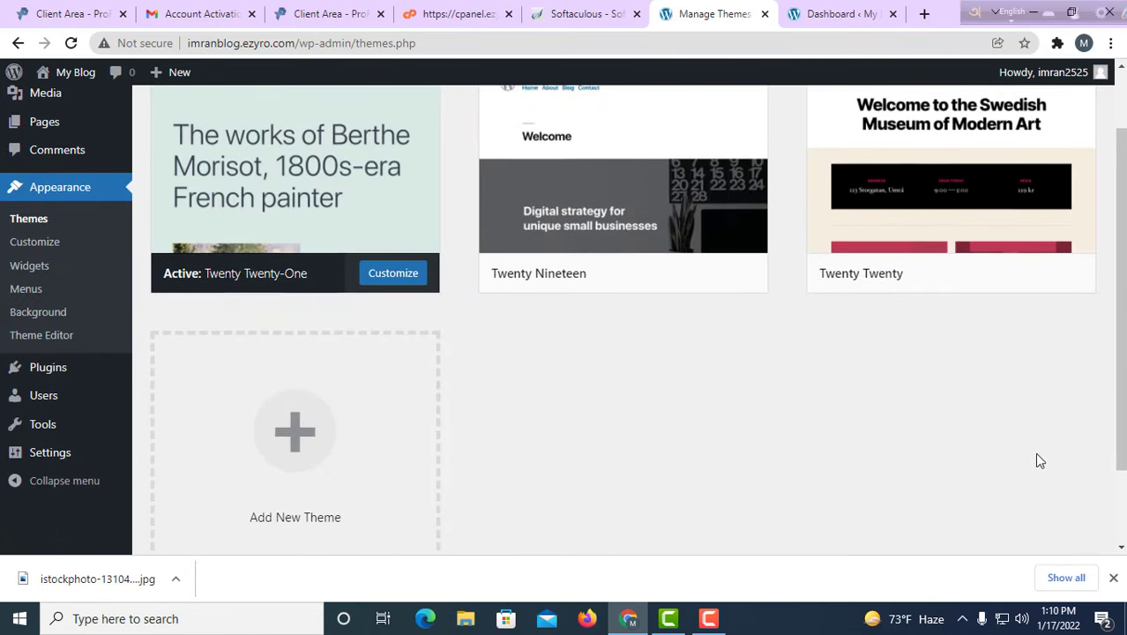
scroll(882, 423, up, 1)
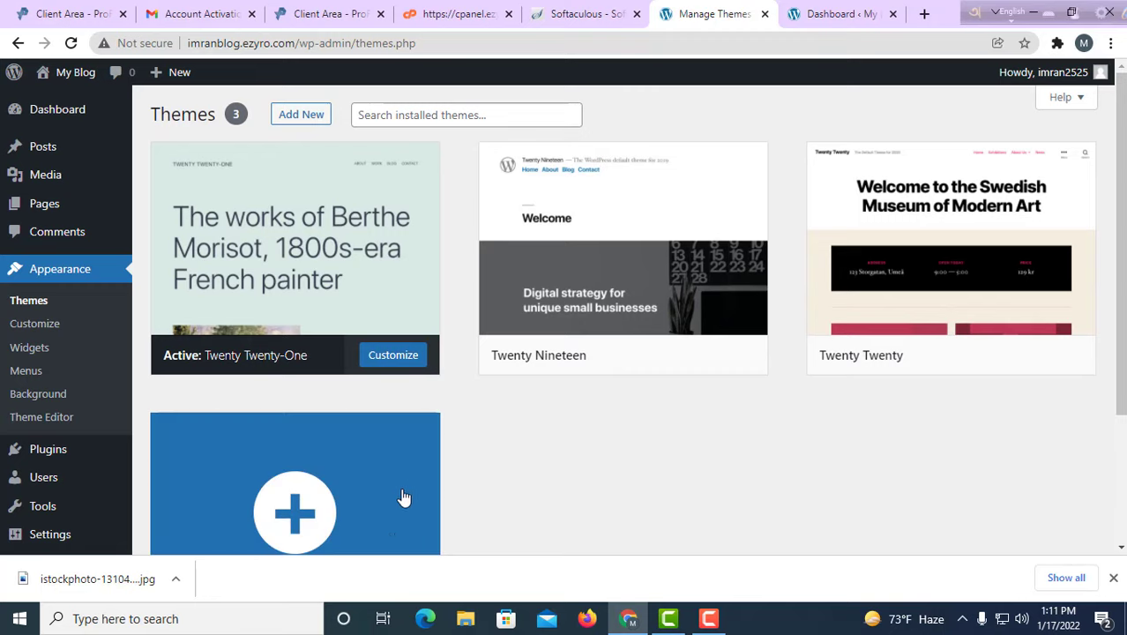
click(311, 520)
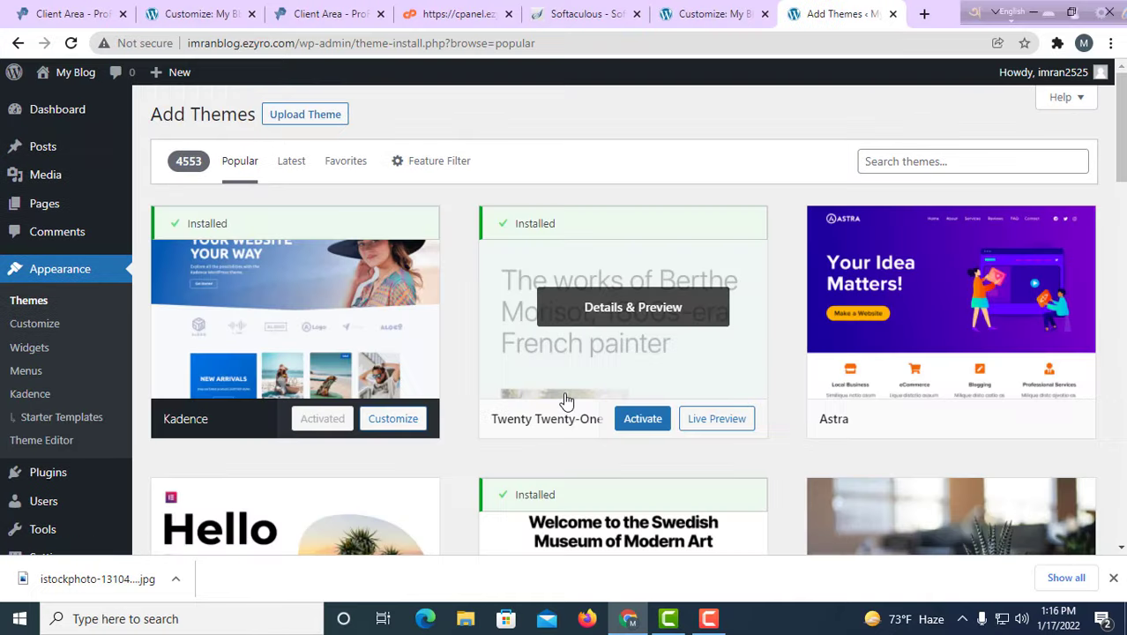
- Search the theme directory for "astra", then install and activate the Astra theme
scroll(564, 399, down, 15)
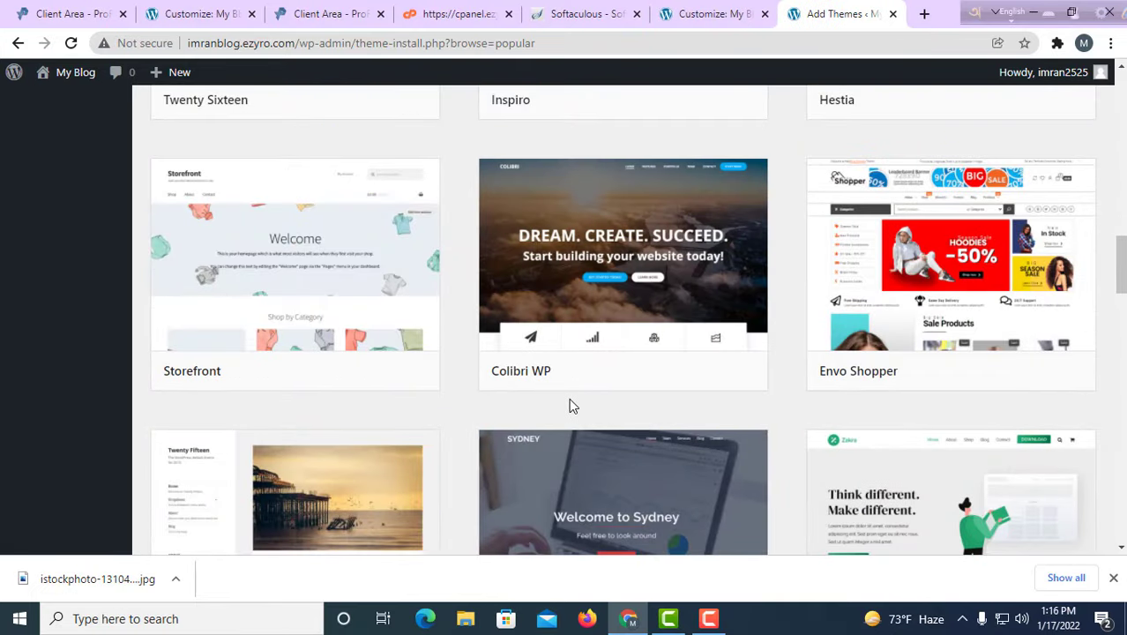
scroll(566, 401, down, 5)
scroll(569, 402, up, 10)
scroll(578, 405, up, 10)
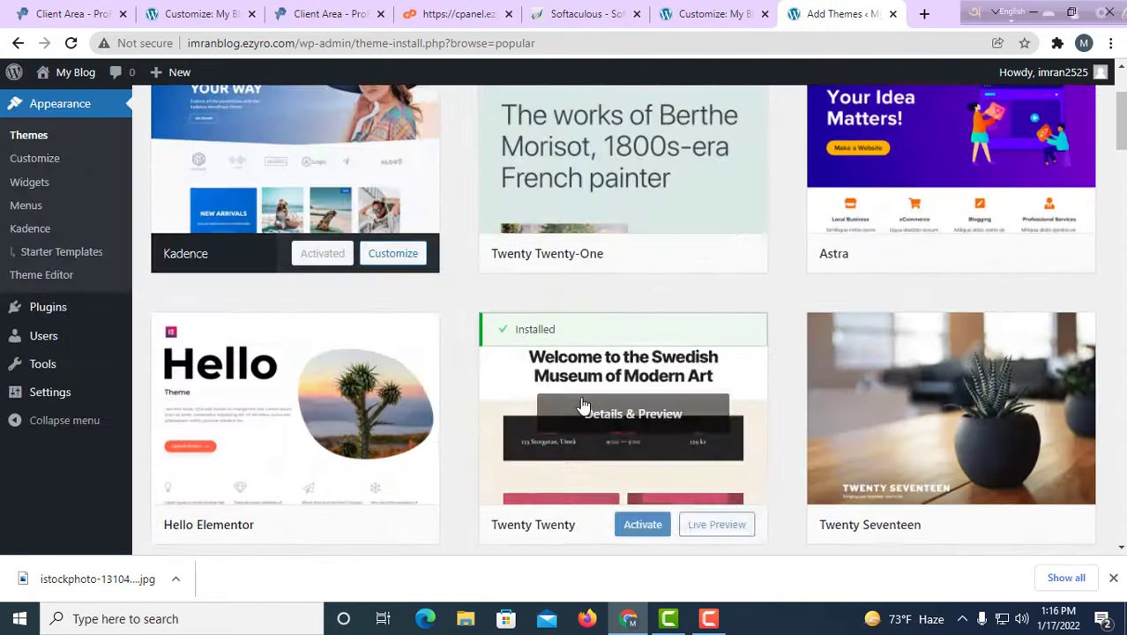
click(901, 161)
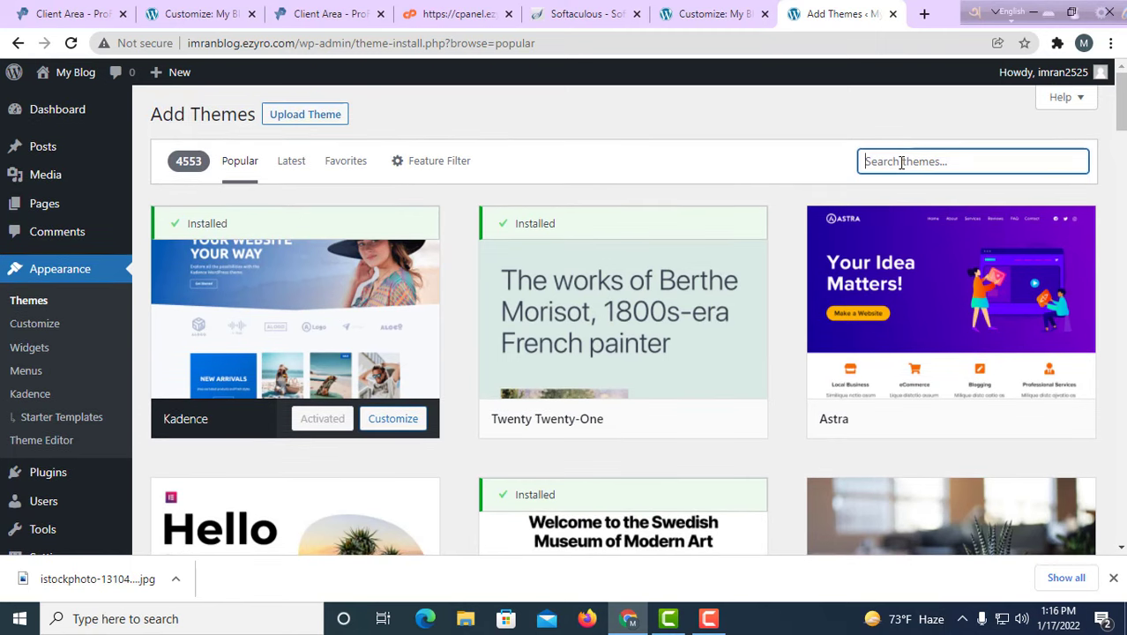
text(astra)
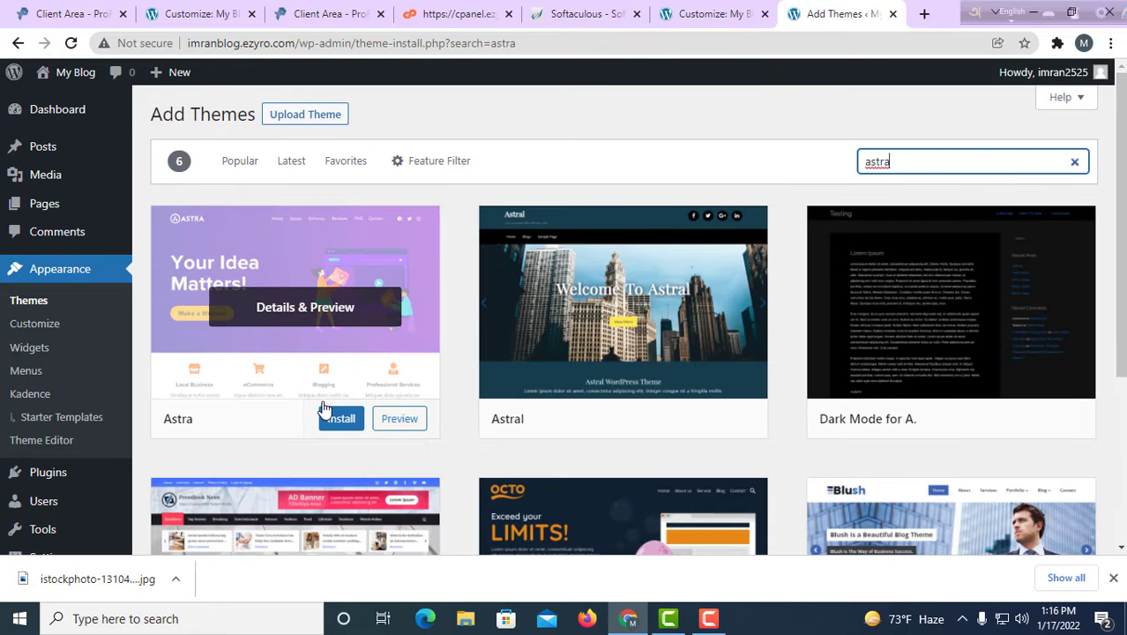
click(339, 418)
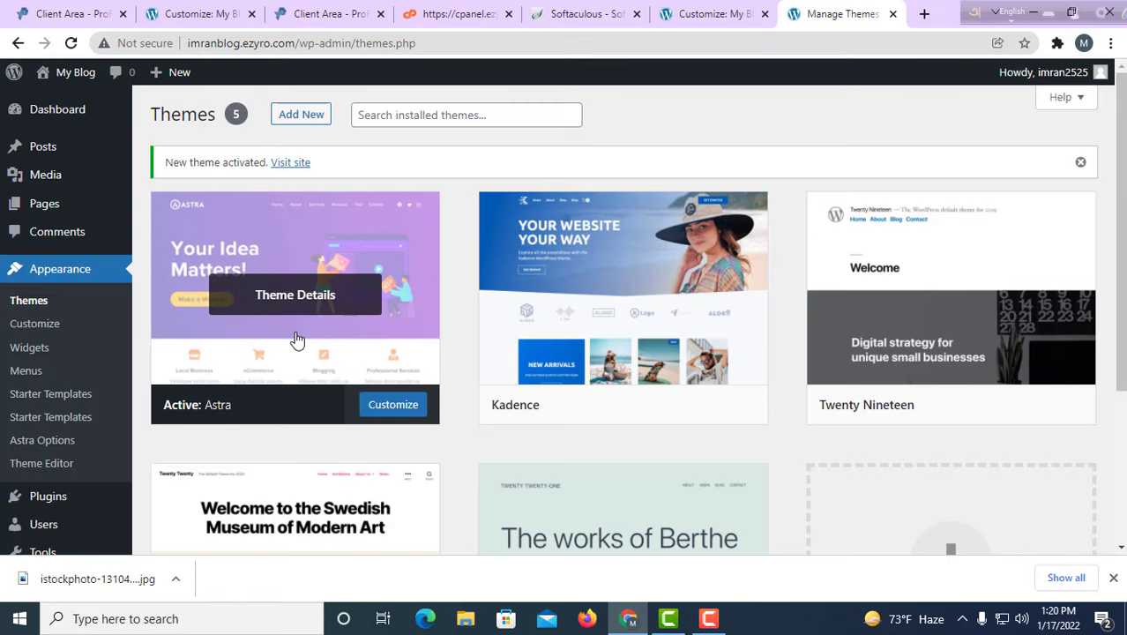
- Open the list of installed plugins and look through it
scroll(35, 485, down, 3)
mouse_move(65, 427)
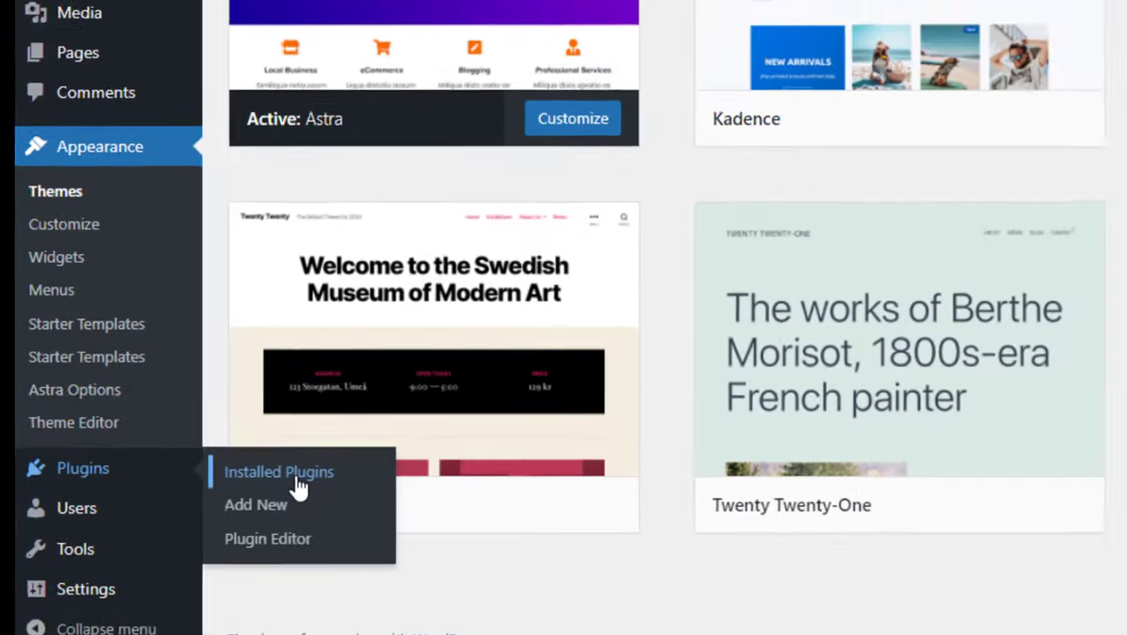
click(353, 507)
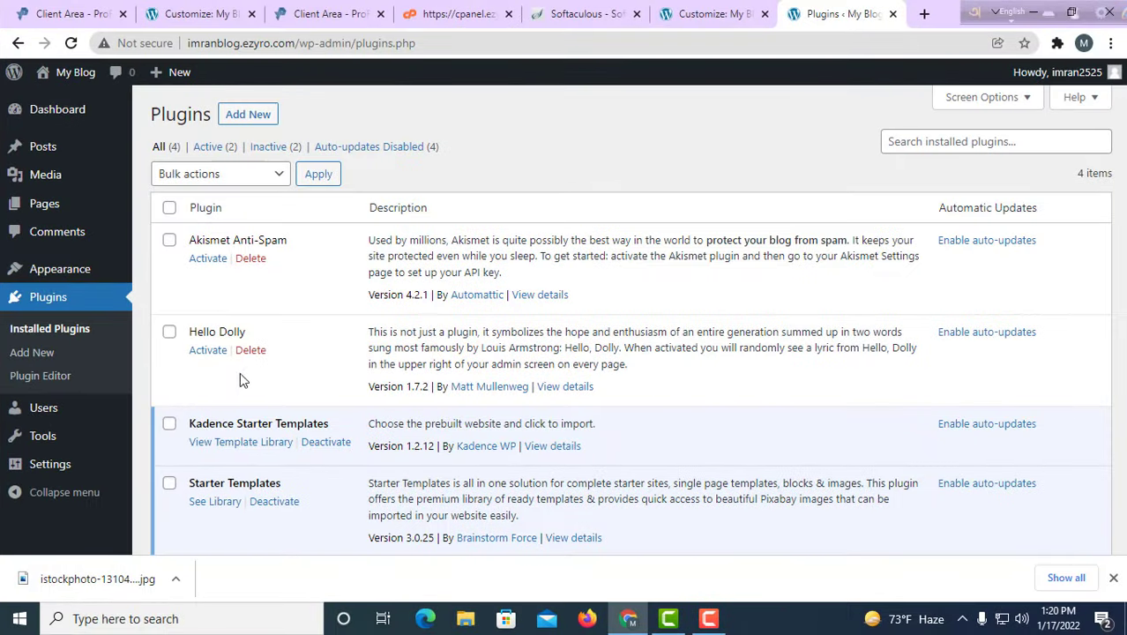
scroll(349, 370, down, 2)
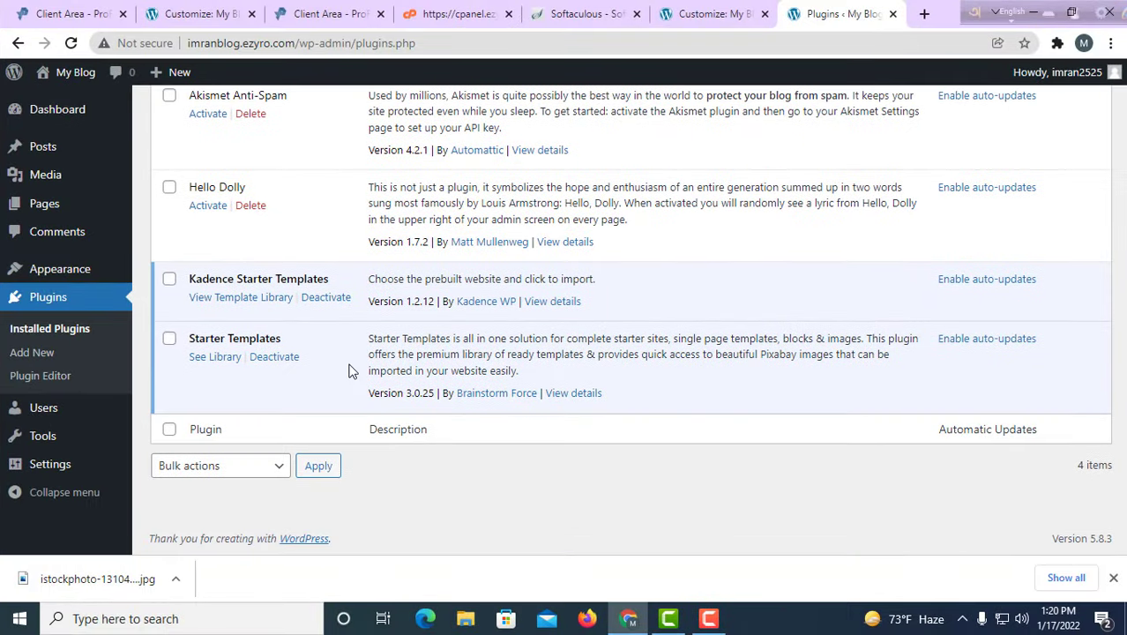
scroll(350, 370, up, 2)
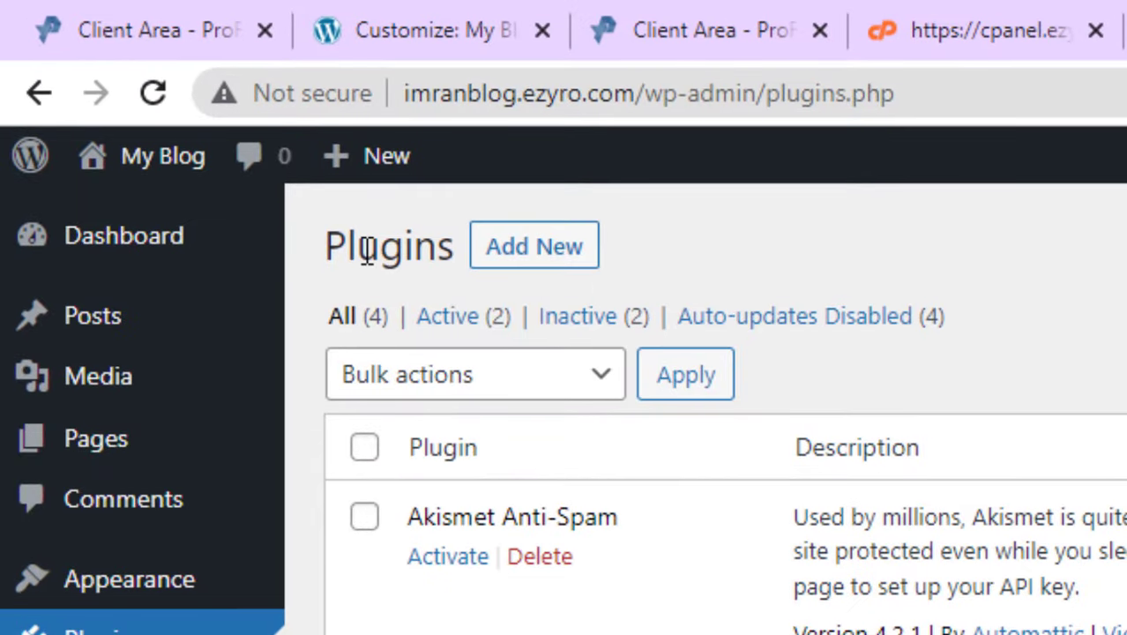
- Search the plugin directory for "elementor", then install and activate Elementor Website Builder
click(536, 265)
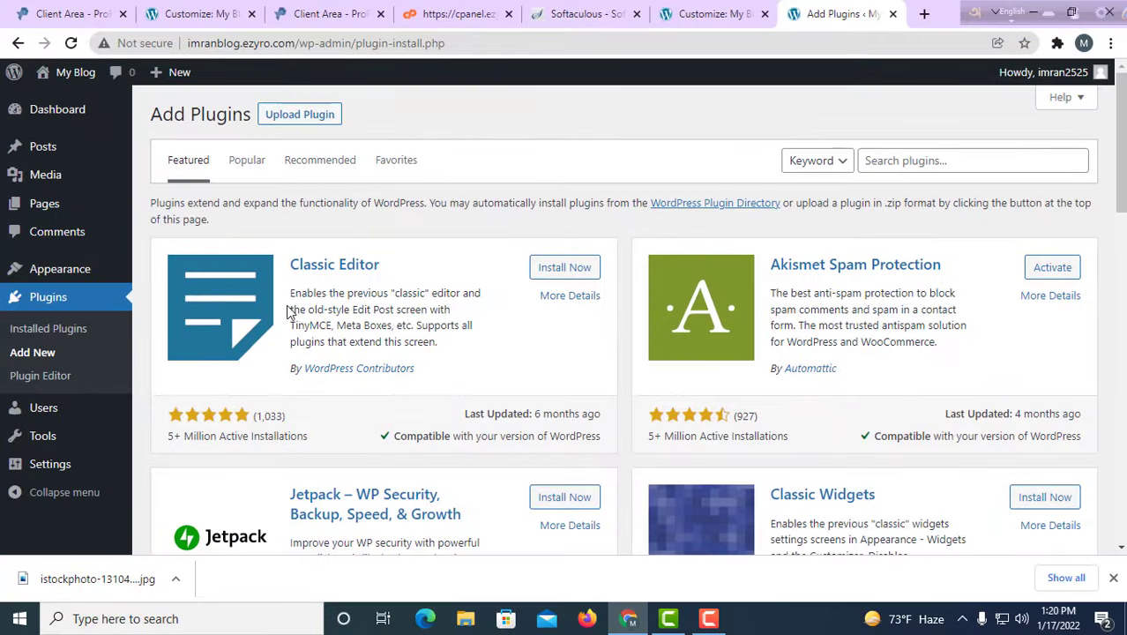
click(883, 166)
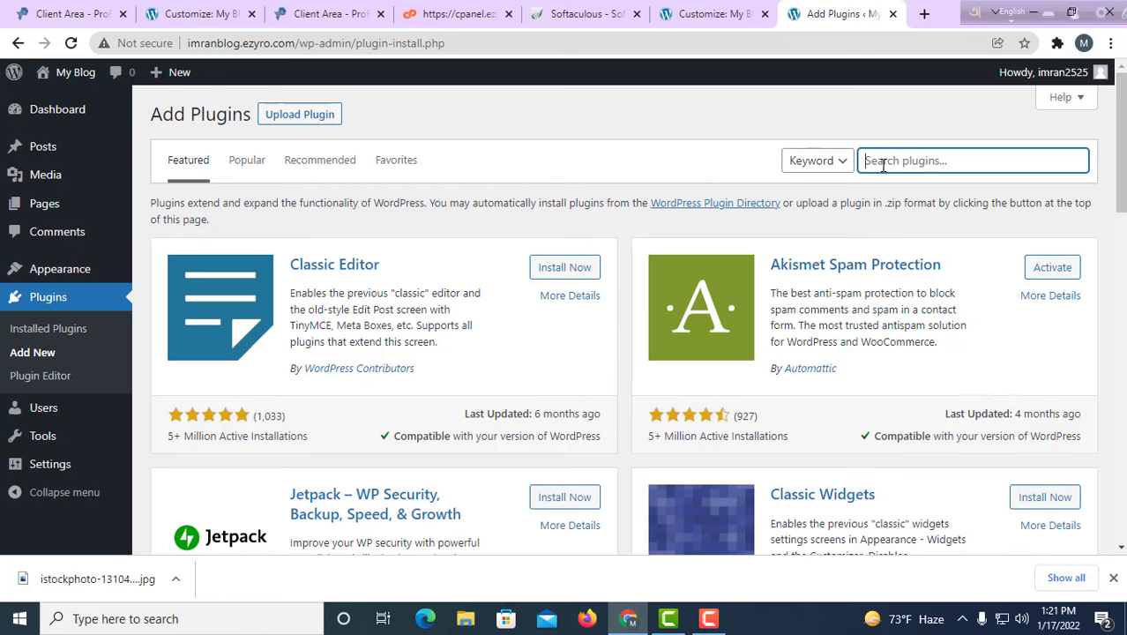
text(elementor)
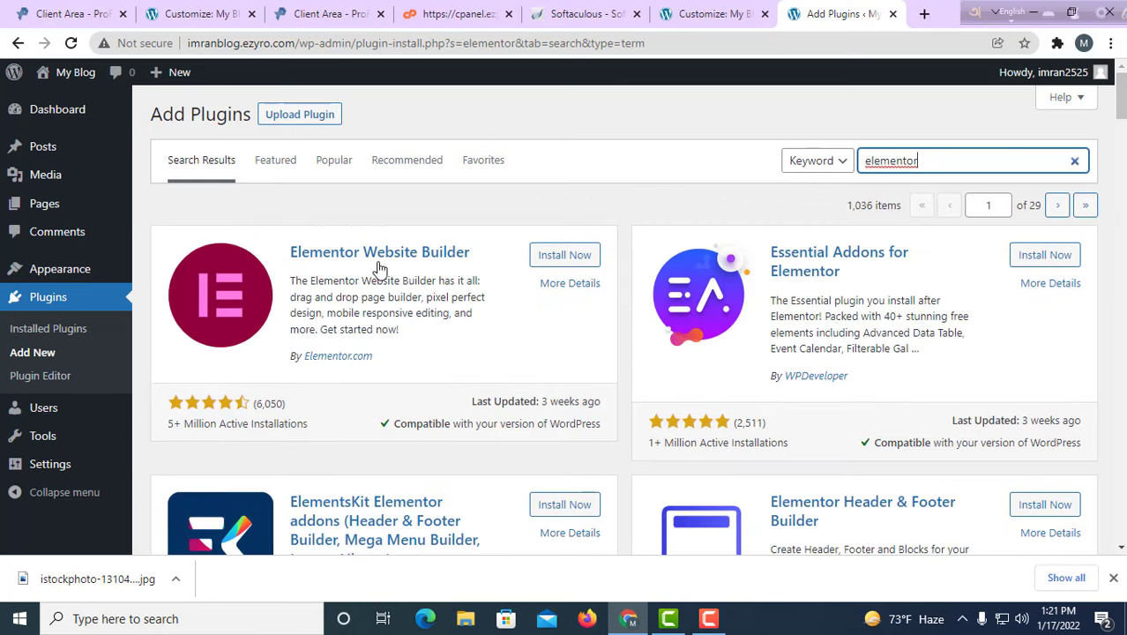
click(555, 257)
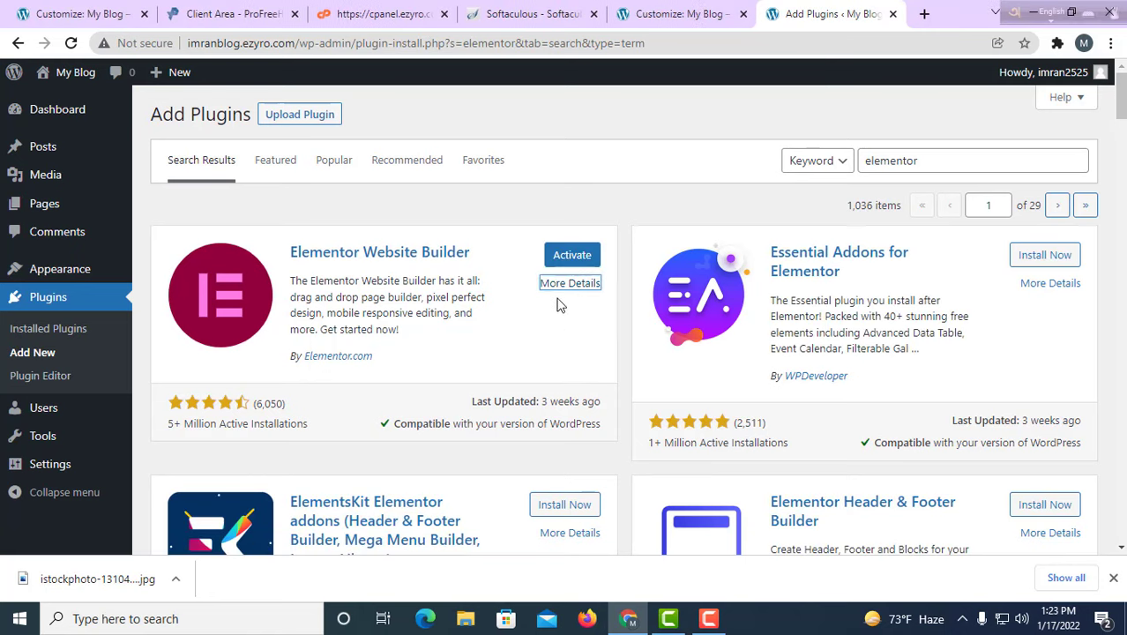
click(569, 256)
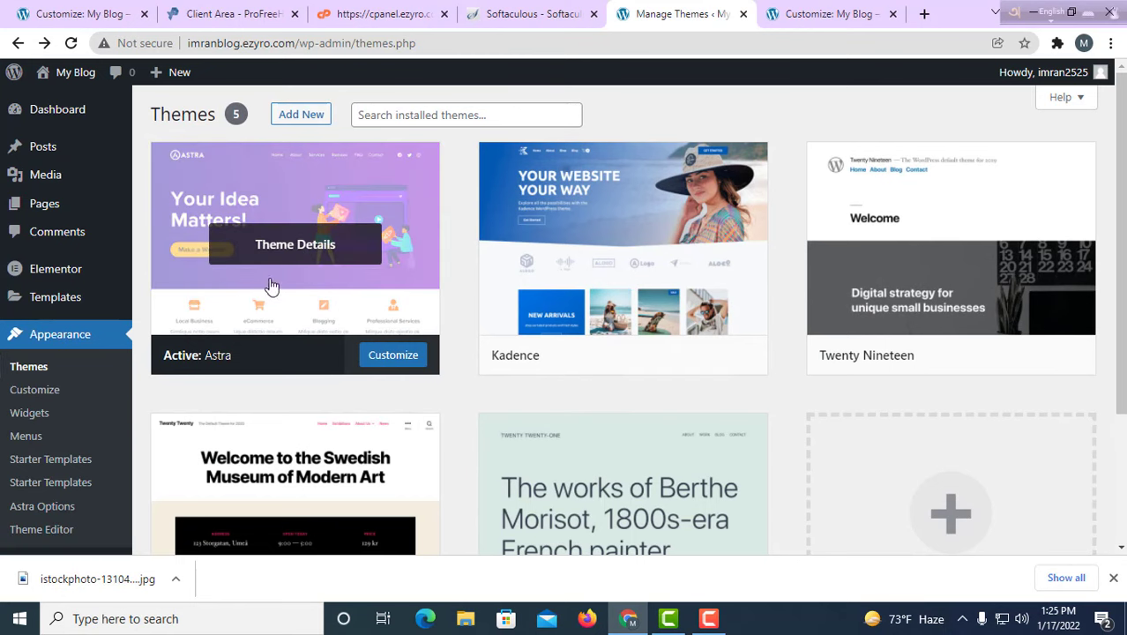
- Open Starter Templates, start building the website and choose Elementor as the page builder
click(75, 466)
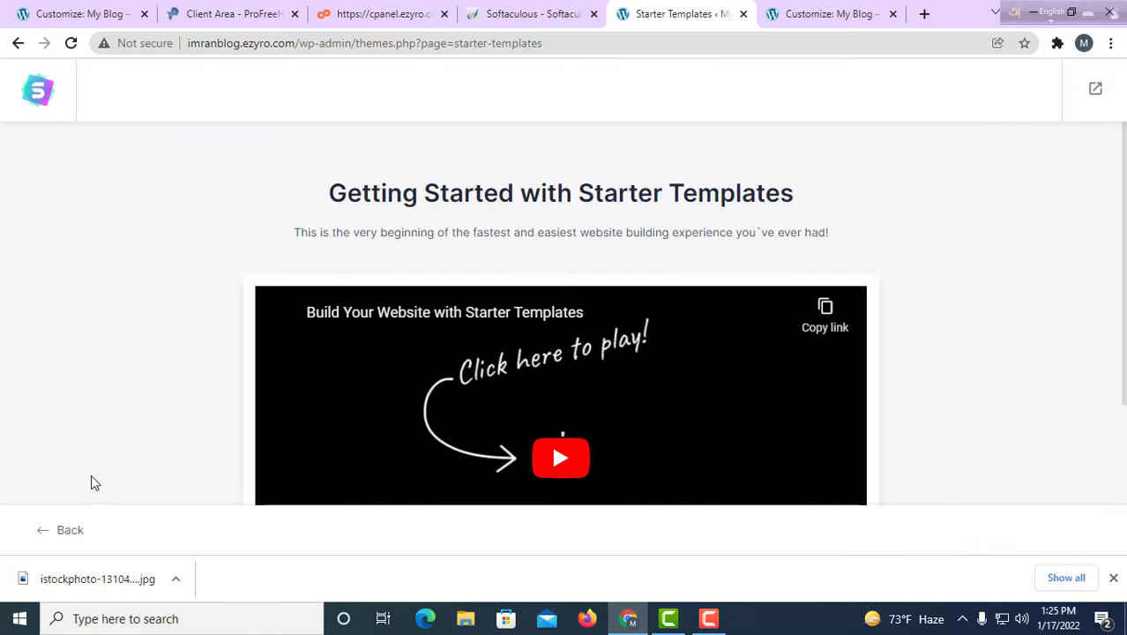
scroll(490, 436, down, 2)
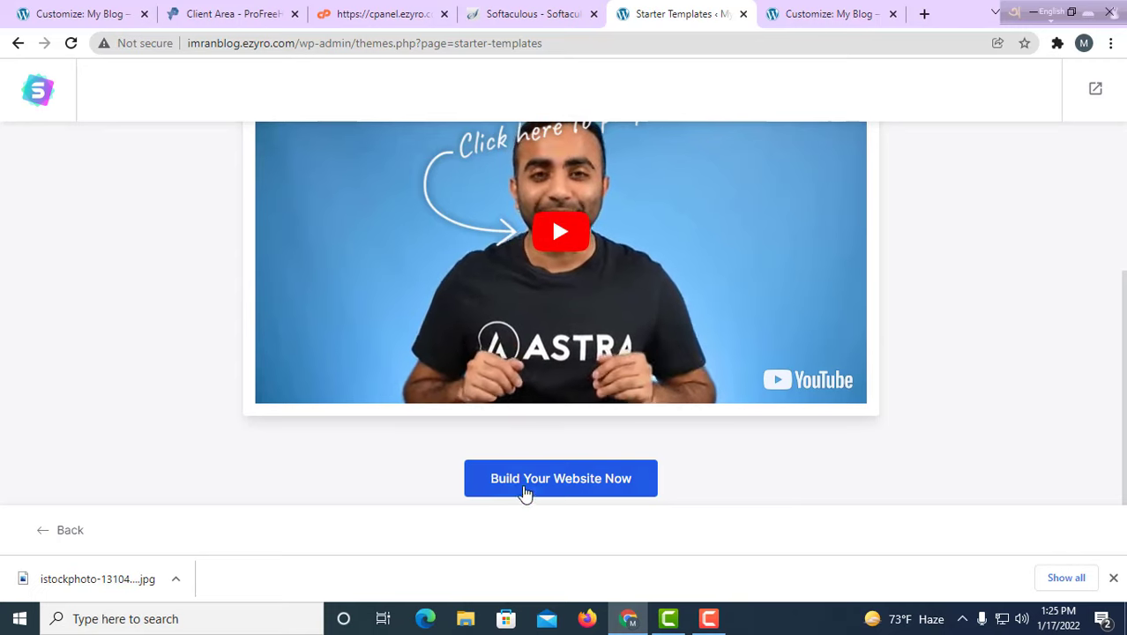
click(596, 492)
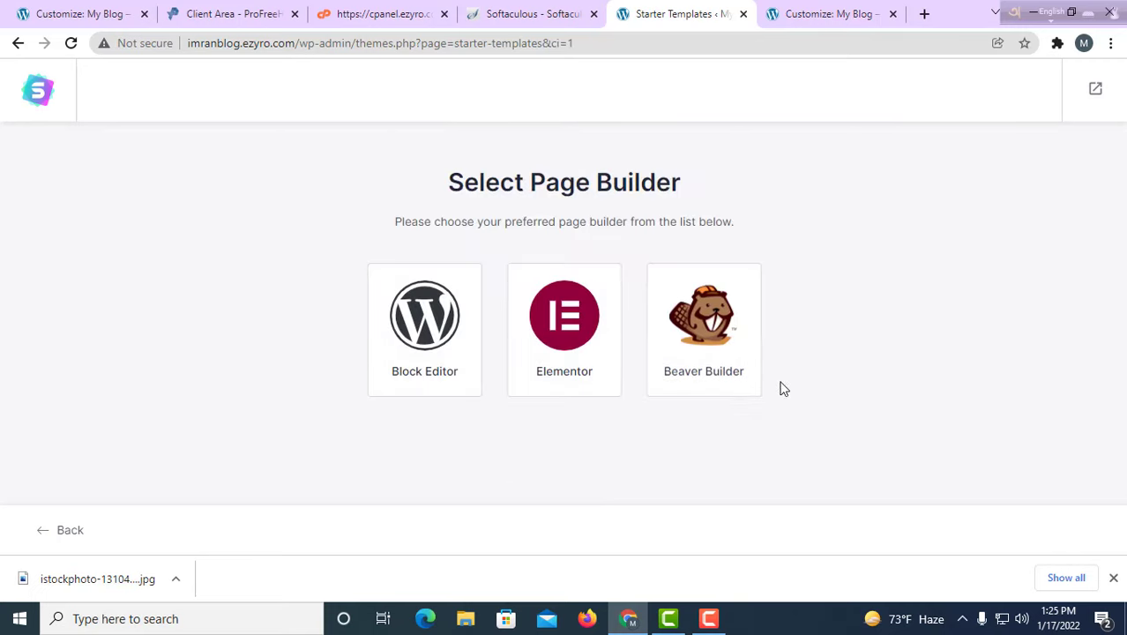
click(568, 324)
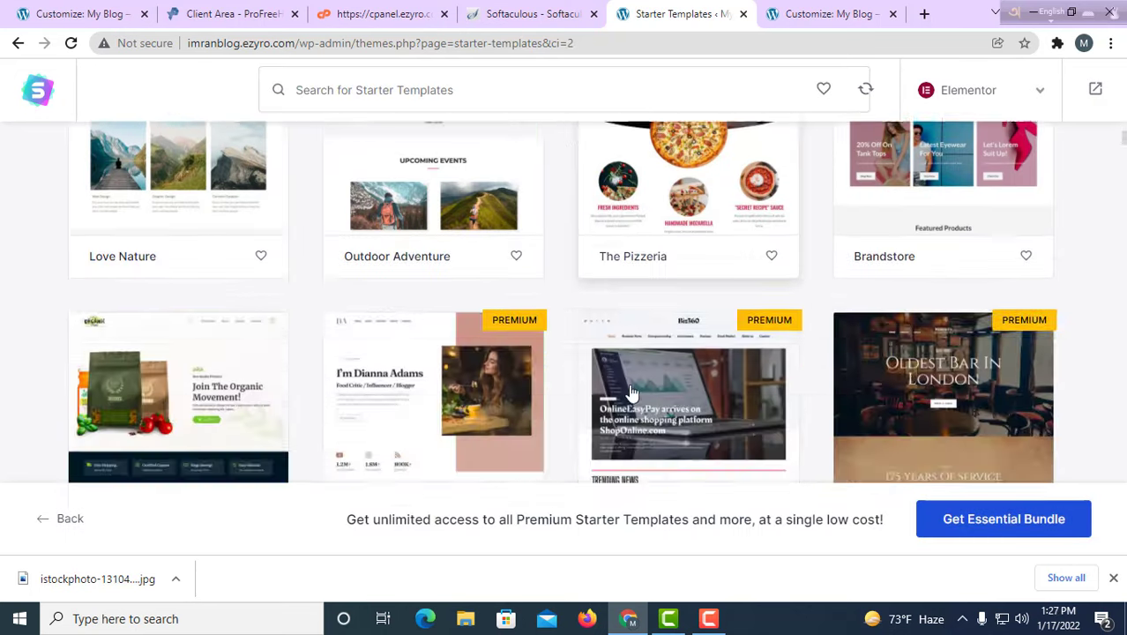
- Browse the Elementor starter templates, comparing the free and premium designs
scroll(632, 391, down, 10)
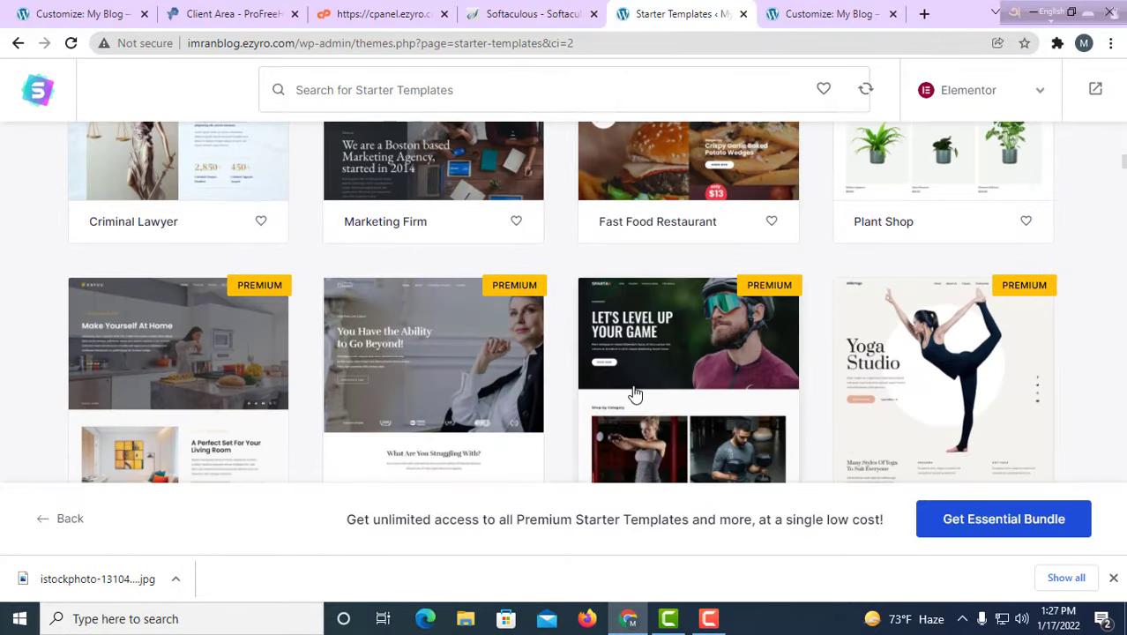
scroll(633, 392, down, 10)
scroll(639, 394, down, 4)
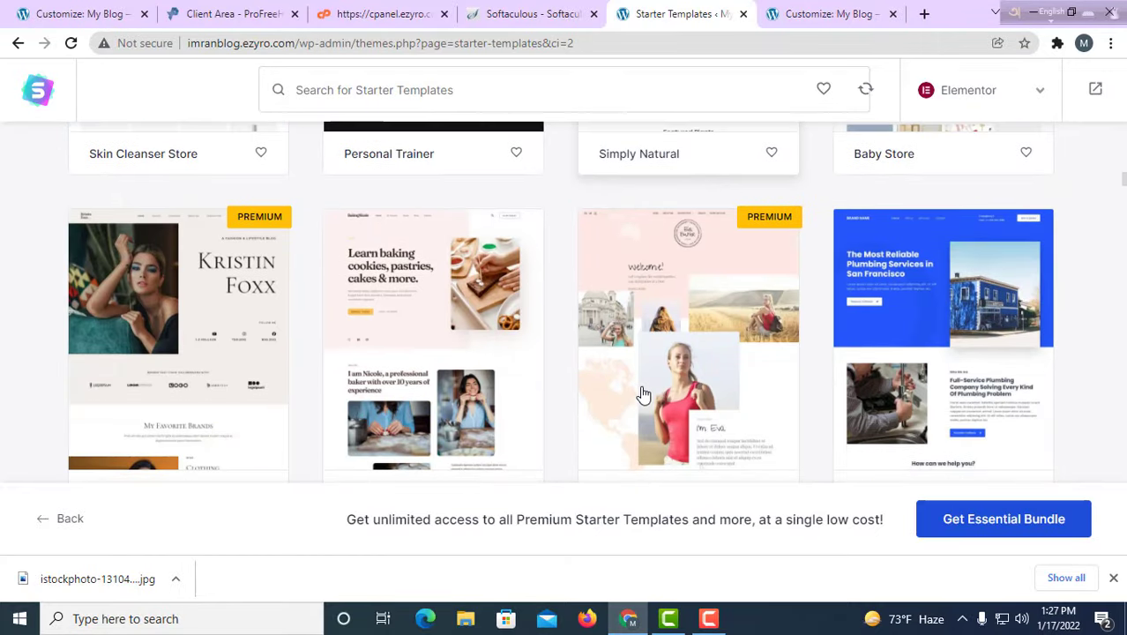
scroll(643, 394, down, 12)
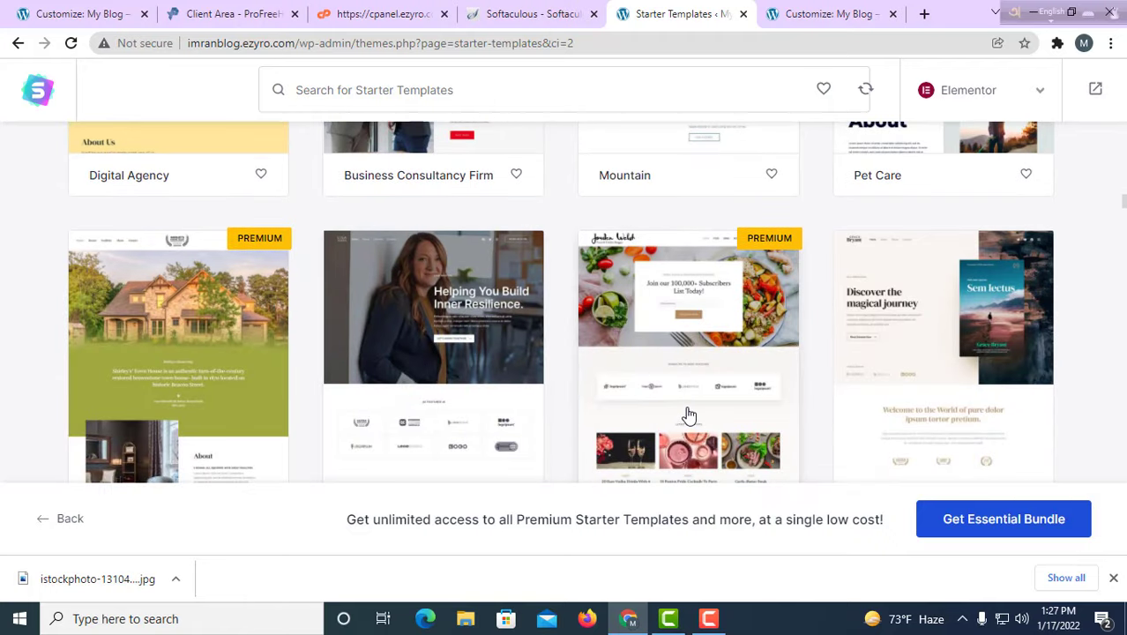
scroll(689, 415, down, 4)
scroll(785, 388, down, 3)
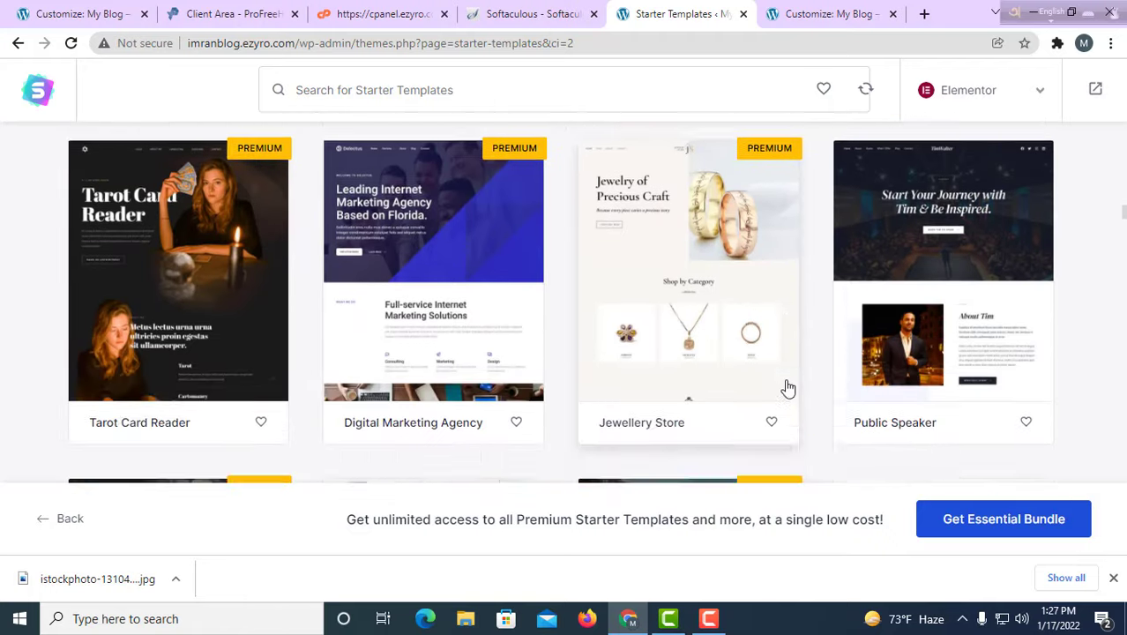
scroll(382, 398, up, 15)
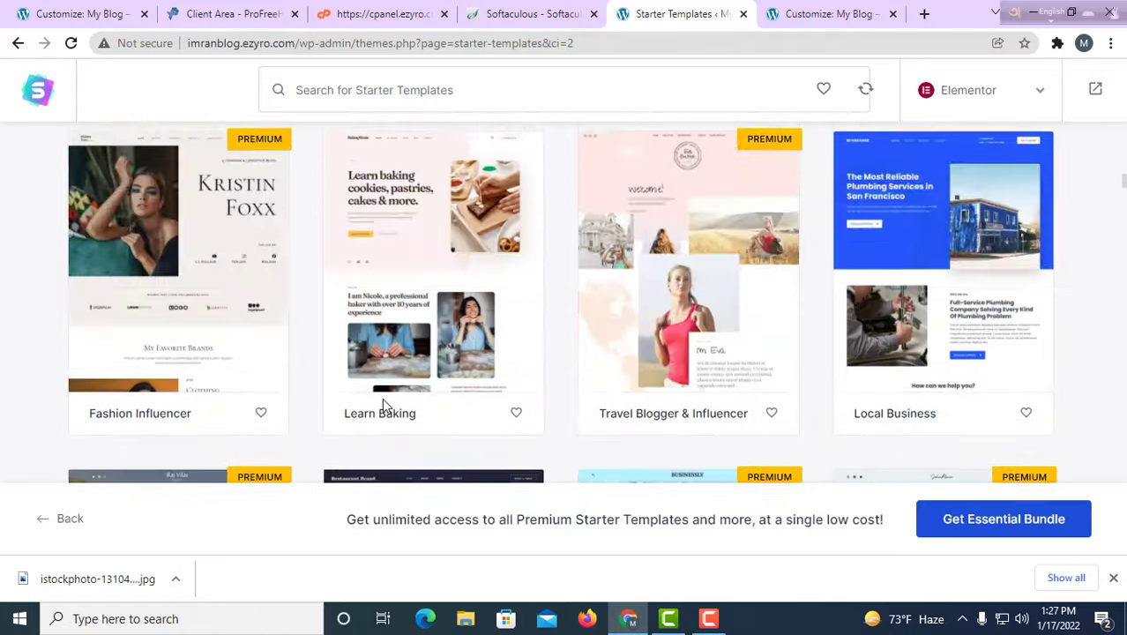
scroll(382, 398, up, 10)
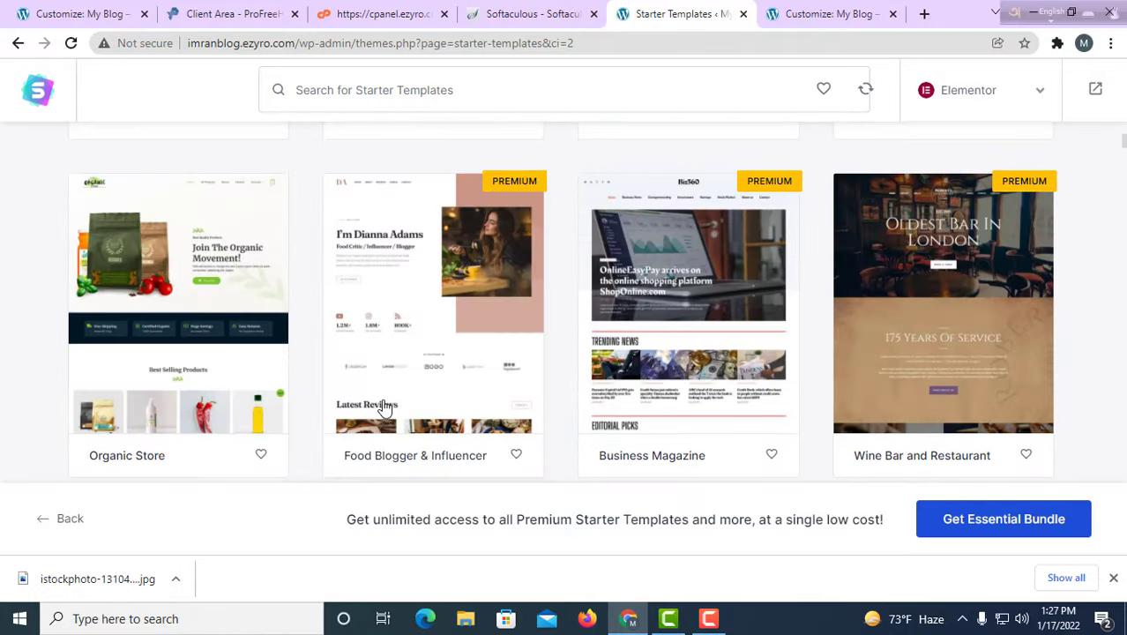
- Choose the free Outdoor Adventure starter template and preview its home and About pages
scroll(382, 399, up, 3)
scroll(496, 433, down, 3)
scroll(486, 431, up, 3)
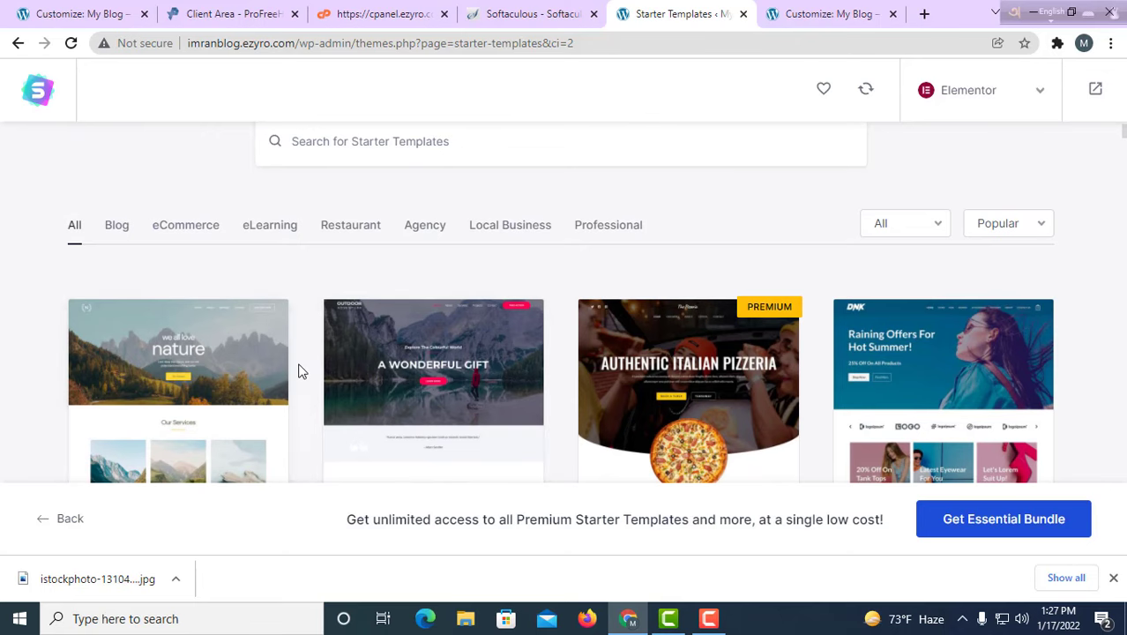
click(418, 351)
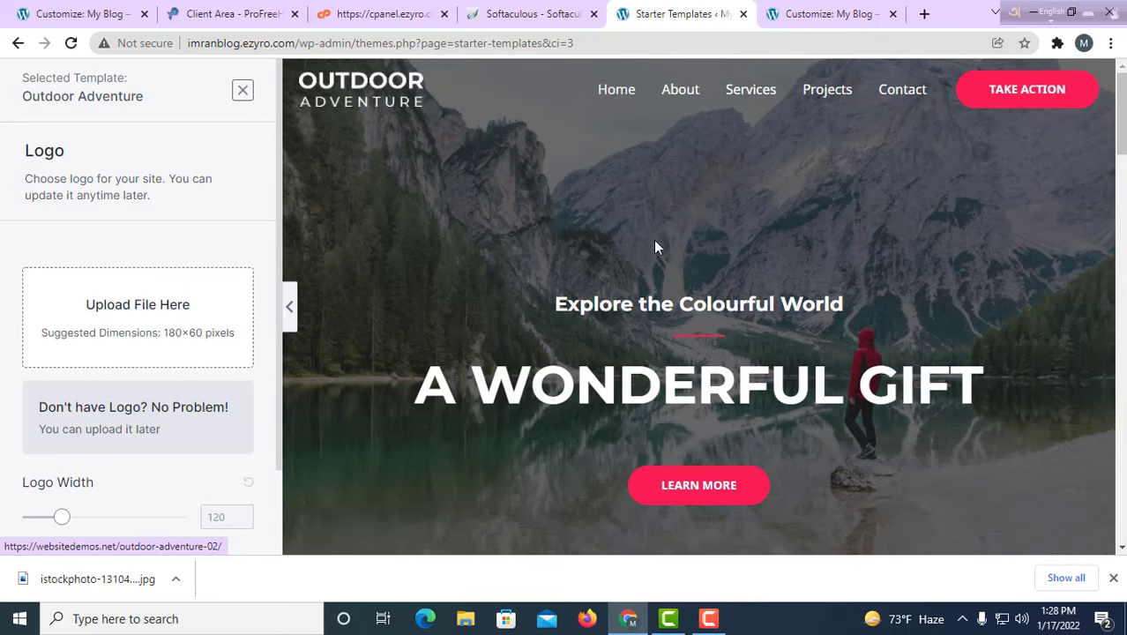
scroll(659, 303, down, 20)
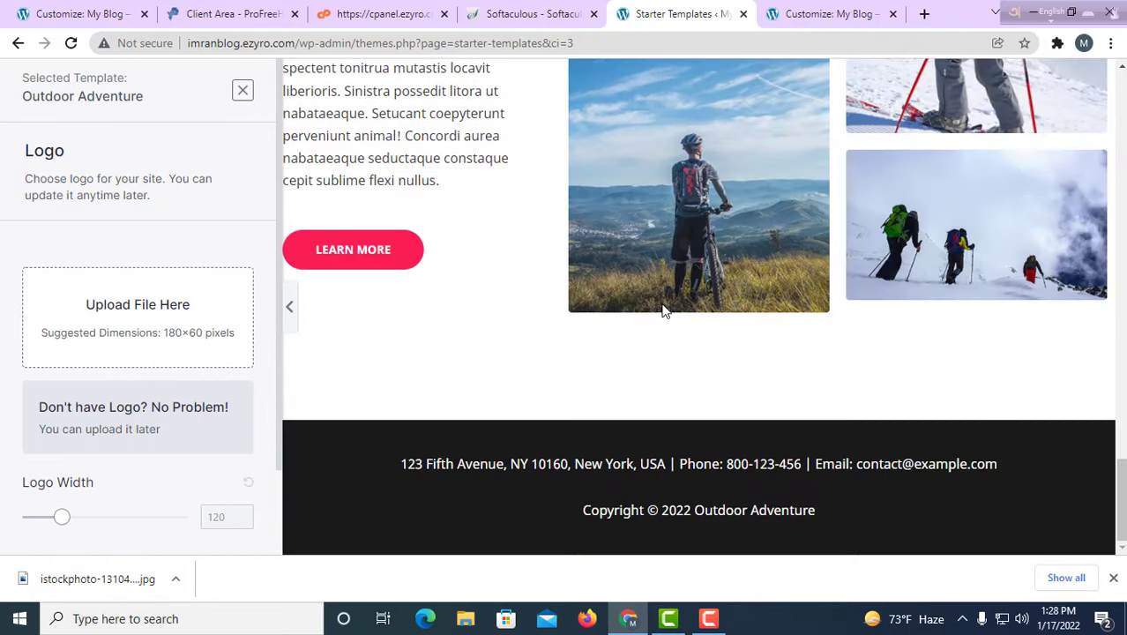
scroll(662, 304, up, 20)
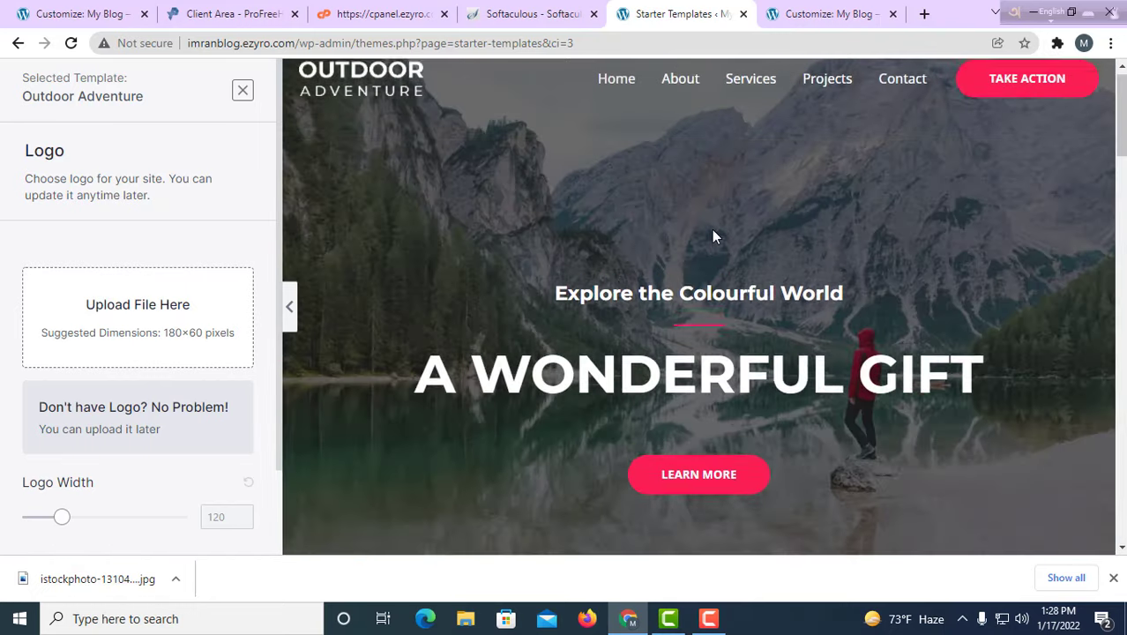
click(680, 91)
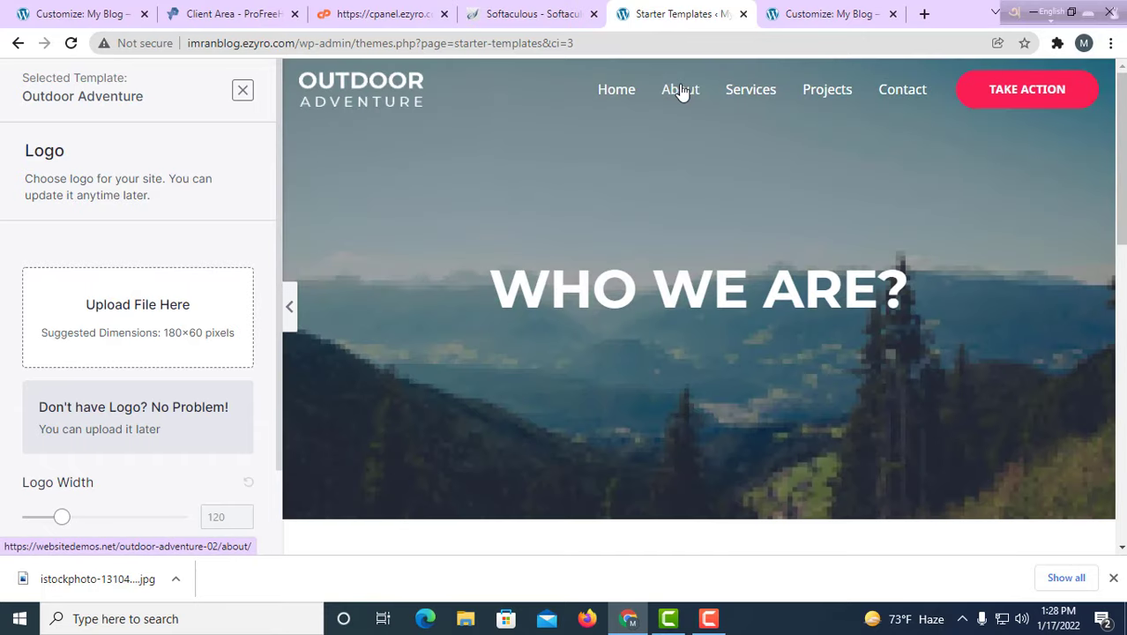
scroll(729, 335, down, 8)
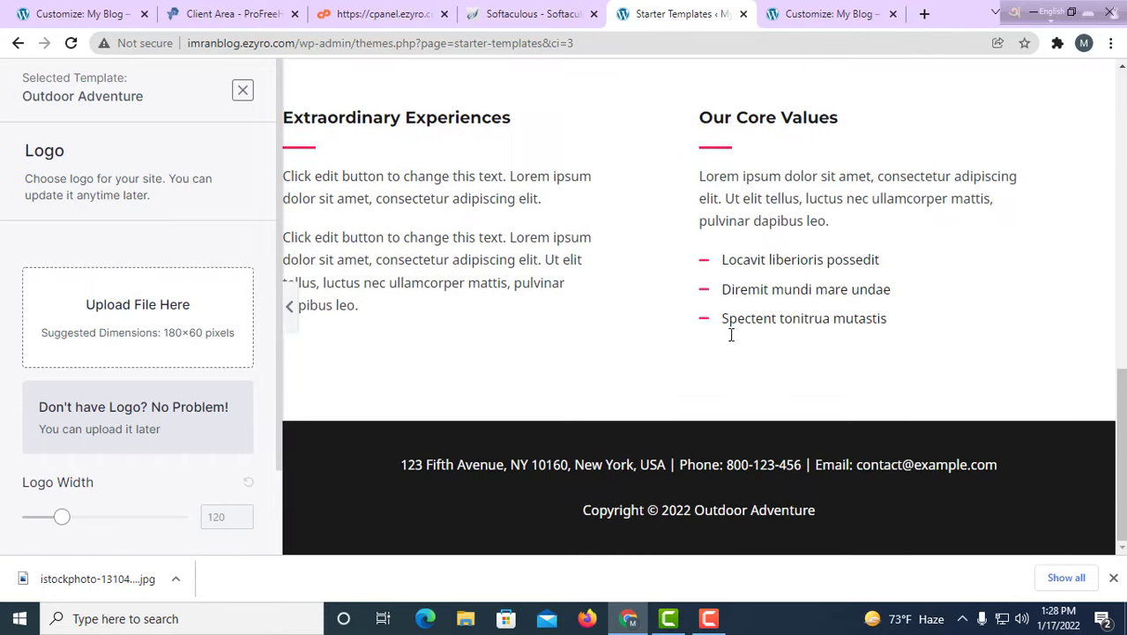
scroll(723, 328, up, 15)
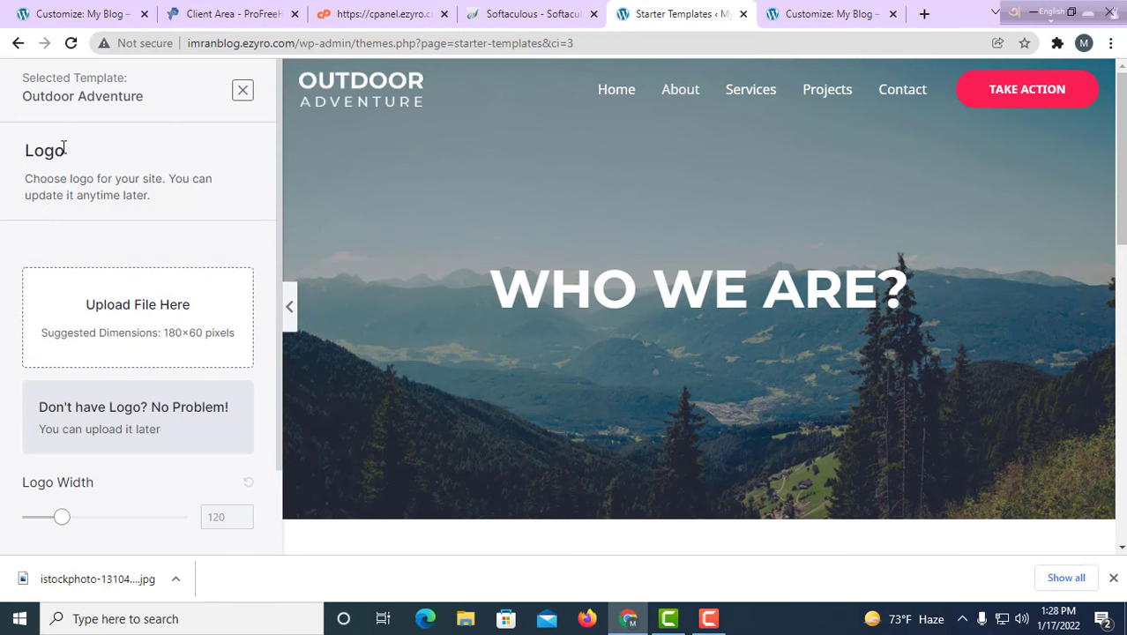
- Continue with the template's default logo, colours and fonts, and accept the newsletter and data privacy statement
scroll(75, 122, down, 5)
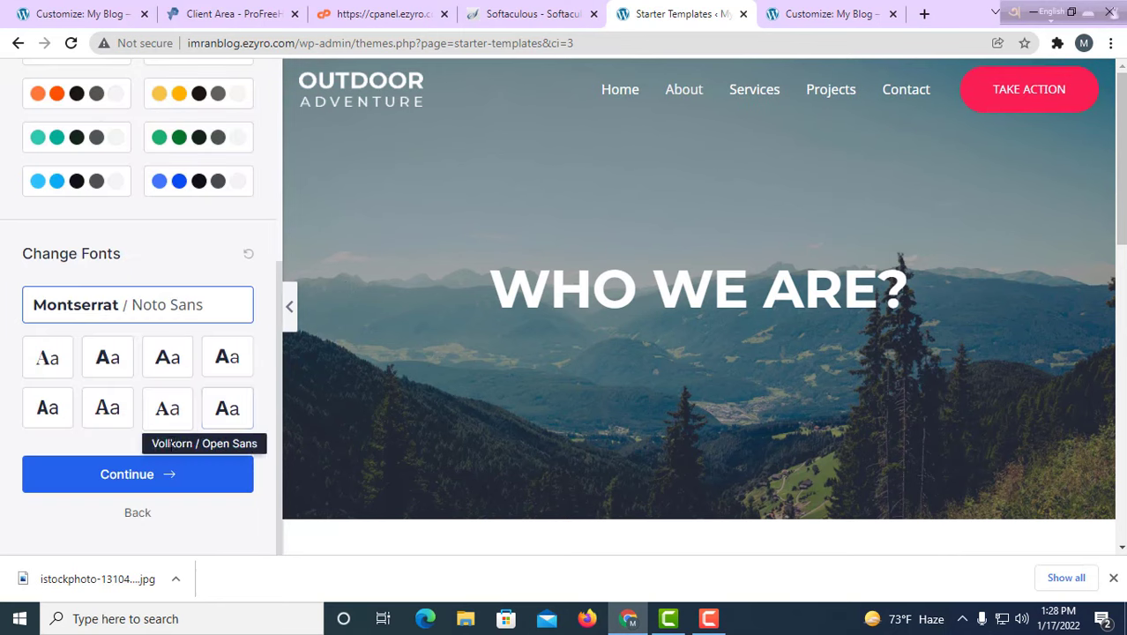
click(134, 480)
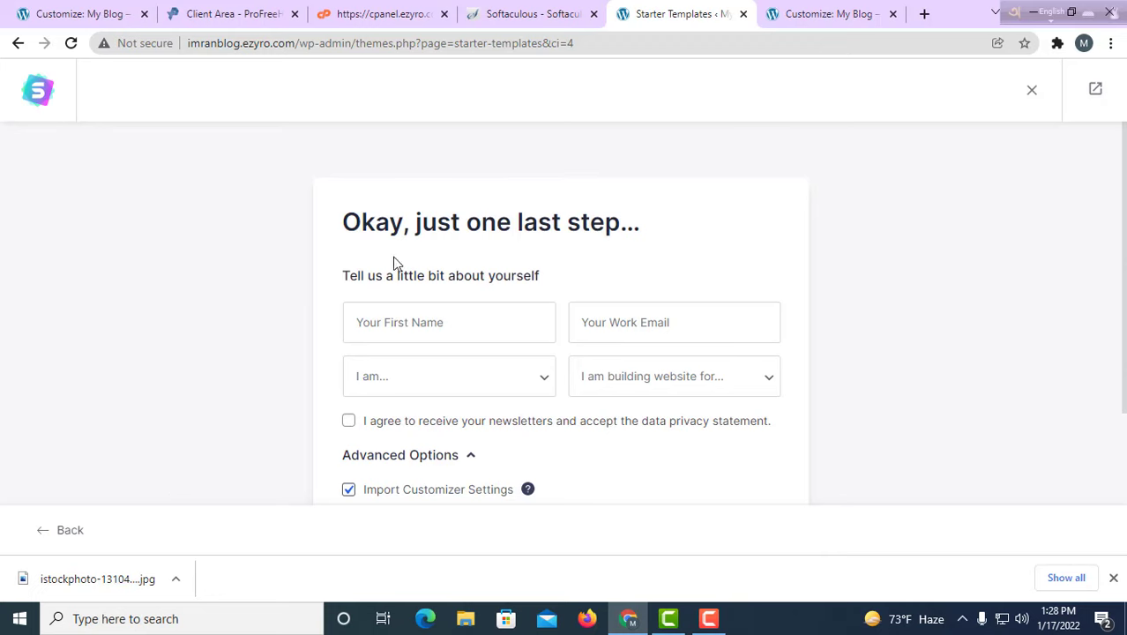
scroll(456, 356, down, 3)
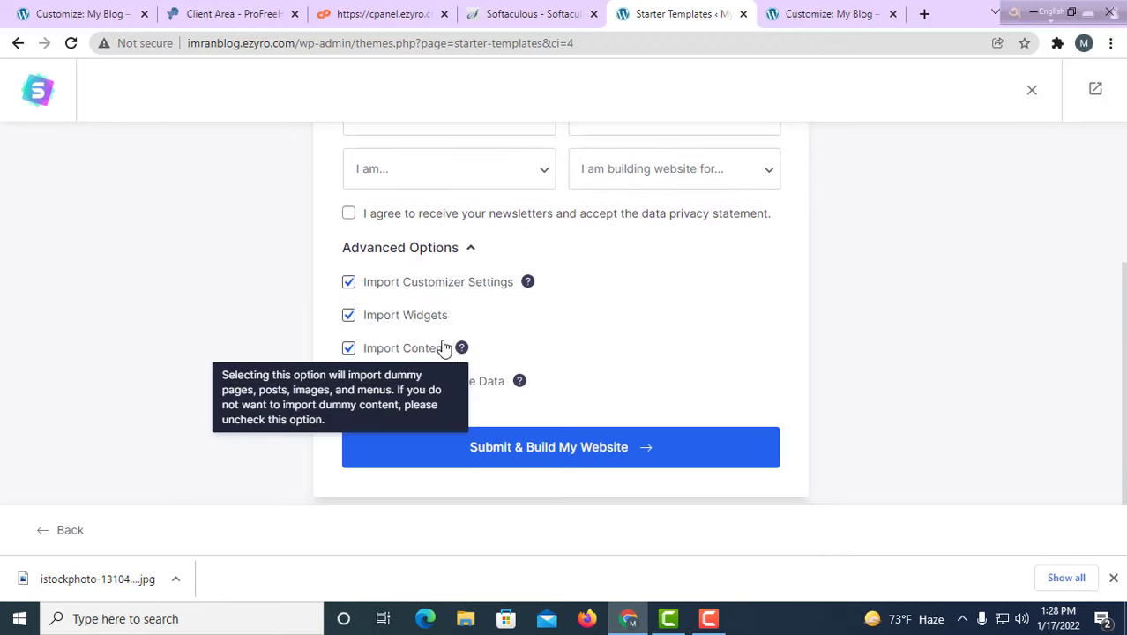
click(353, 215)
scroll(468, 276, up, 2)
scroll(465, 304, up, 1)
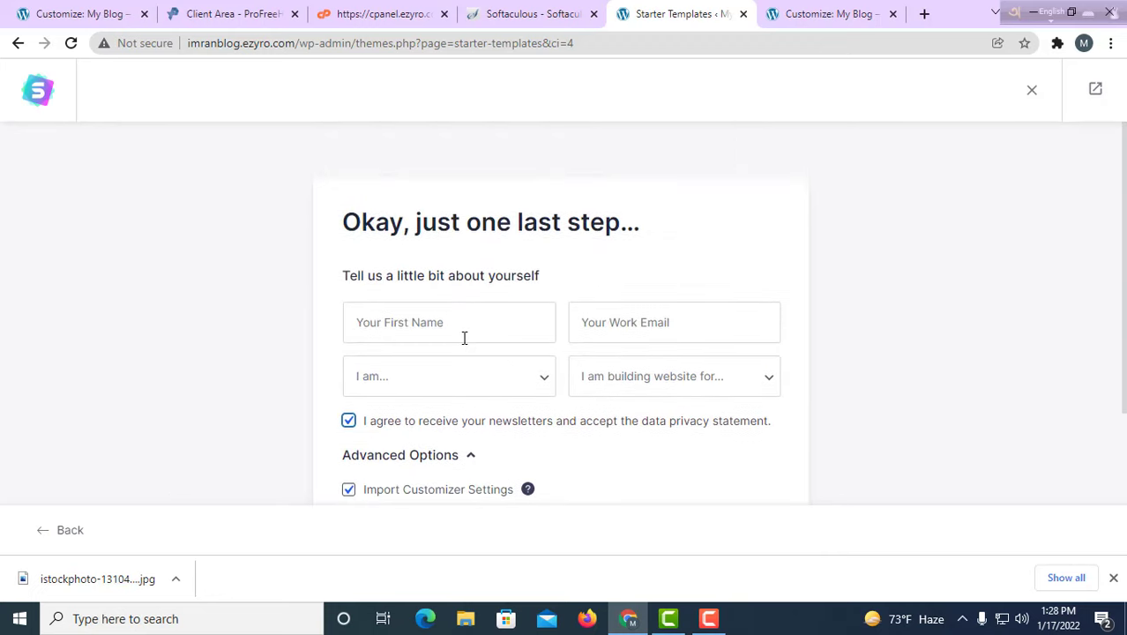
- Submit the last-step form with all import options enabled to build the website
scroll(433, 282, down, 3)
scroll(426, 276, up, 3)
drag(340, 280, 510, 294)
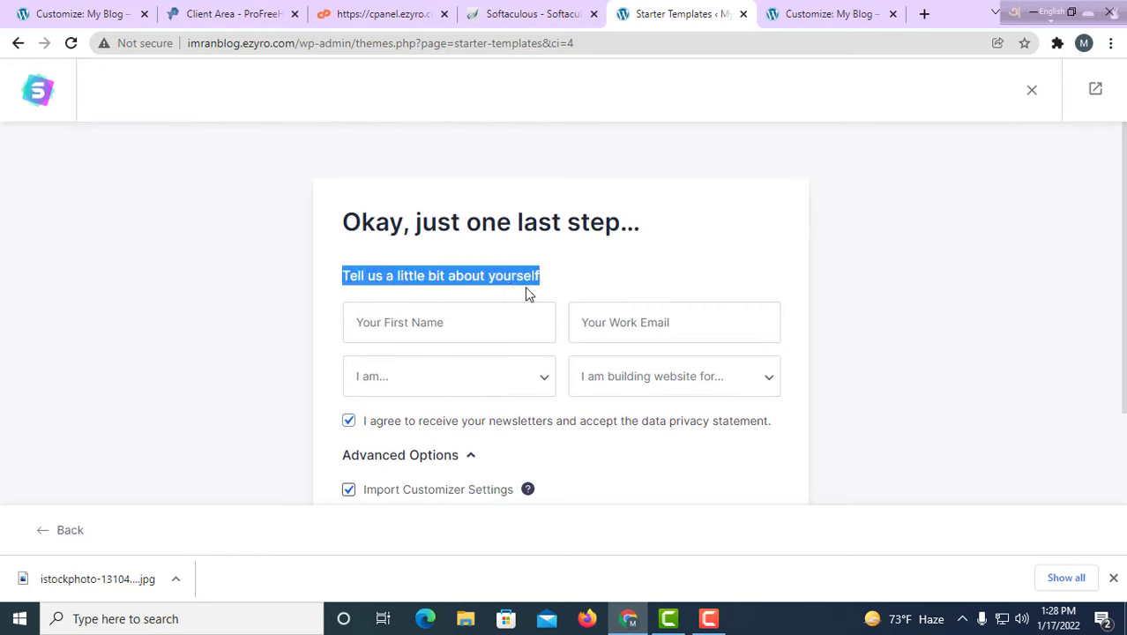
click(431, 329)
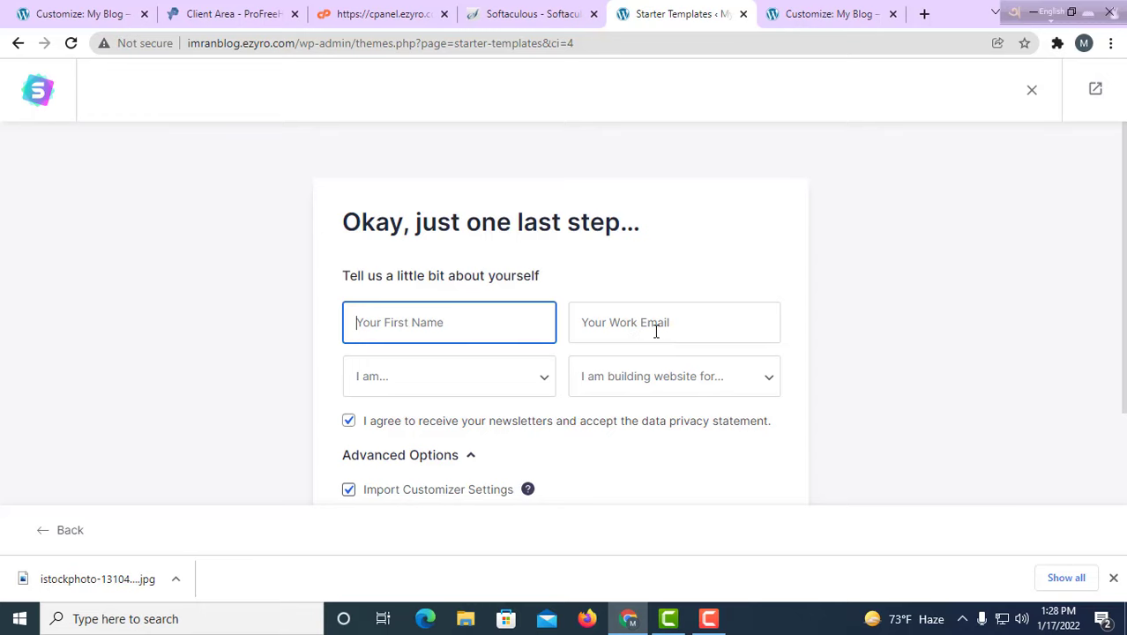
scroll(656, 331, down, 3)
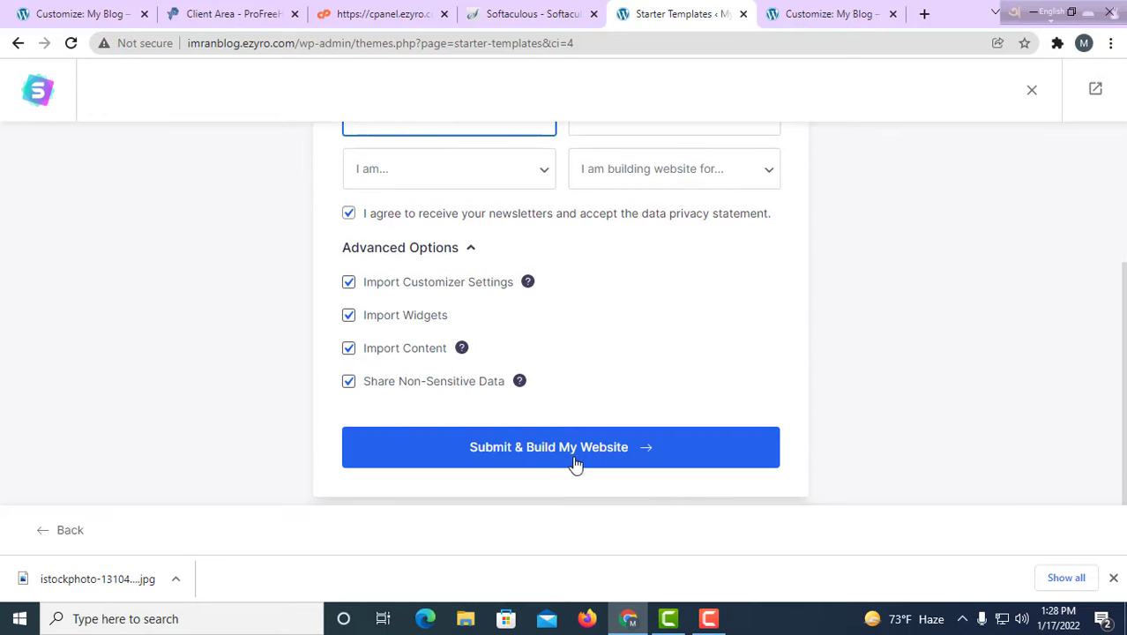
scroll(455, 445, up, 1)
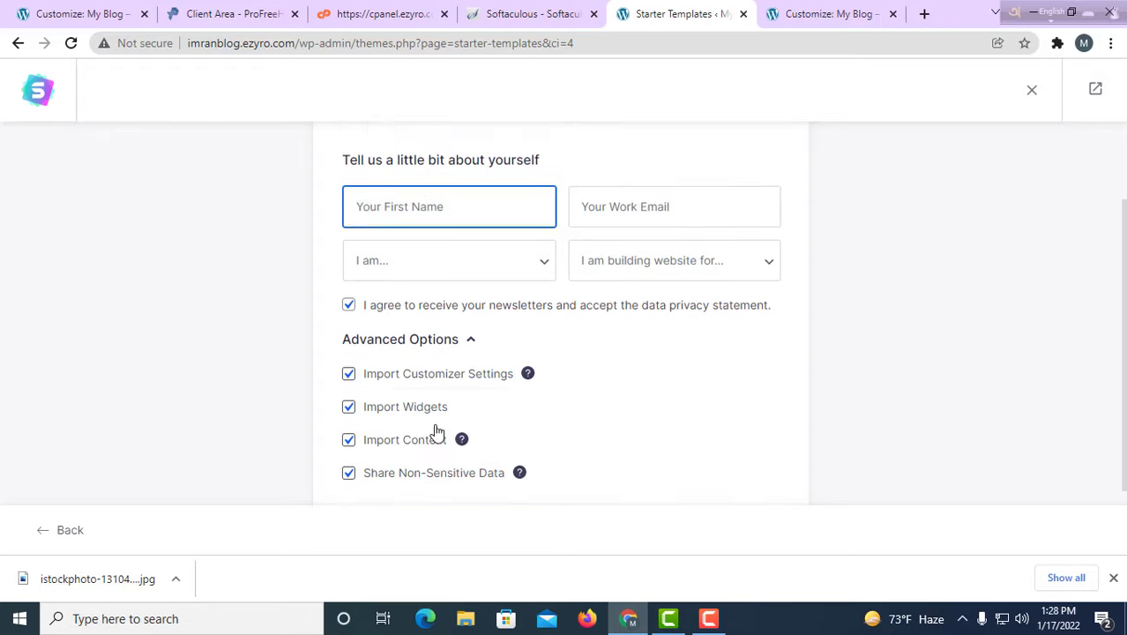
scroll(432, 423, up, 1)
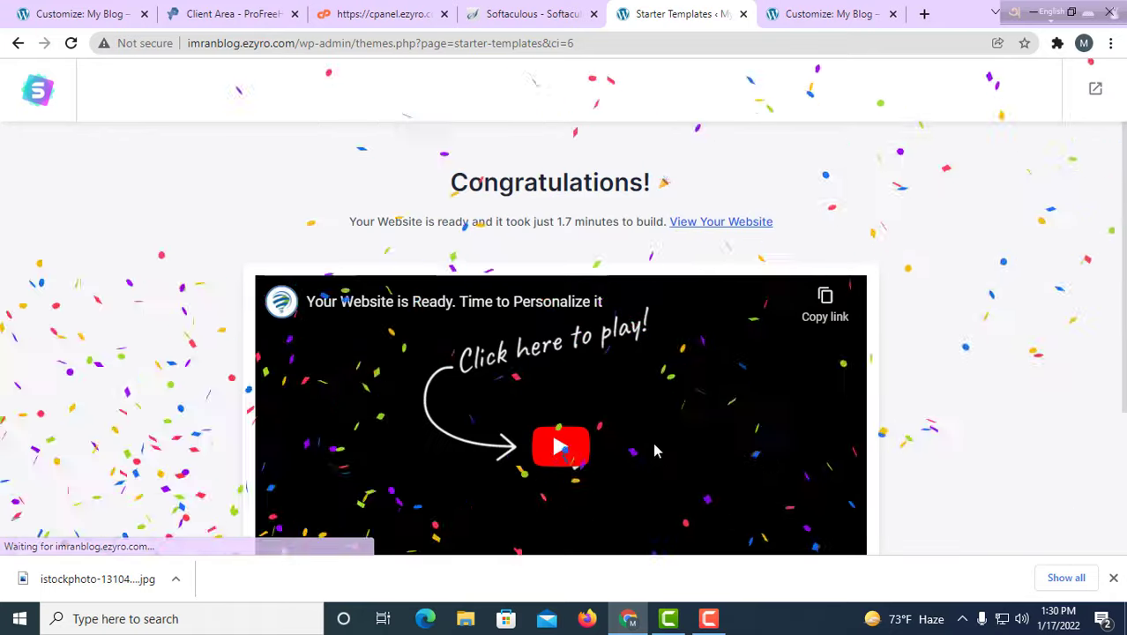
- Open the newly built website and look through its home page down to the footer
scroll(820, 360, down, 3)
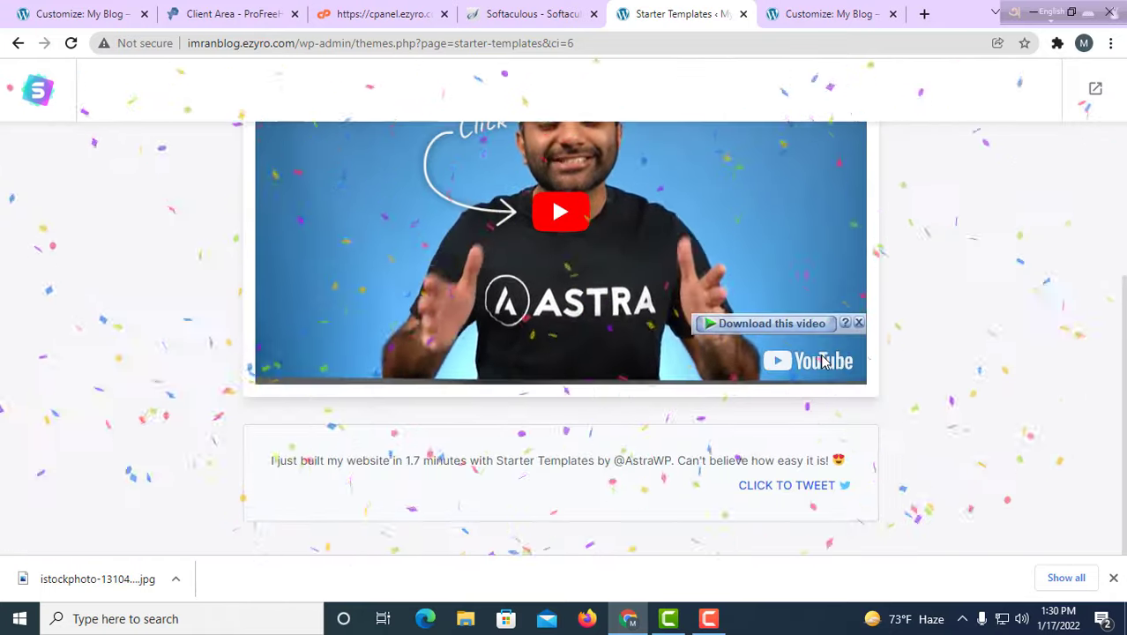
scroll(447, 258, up, 2)
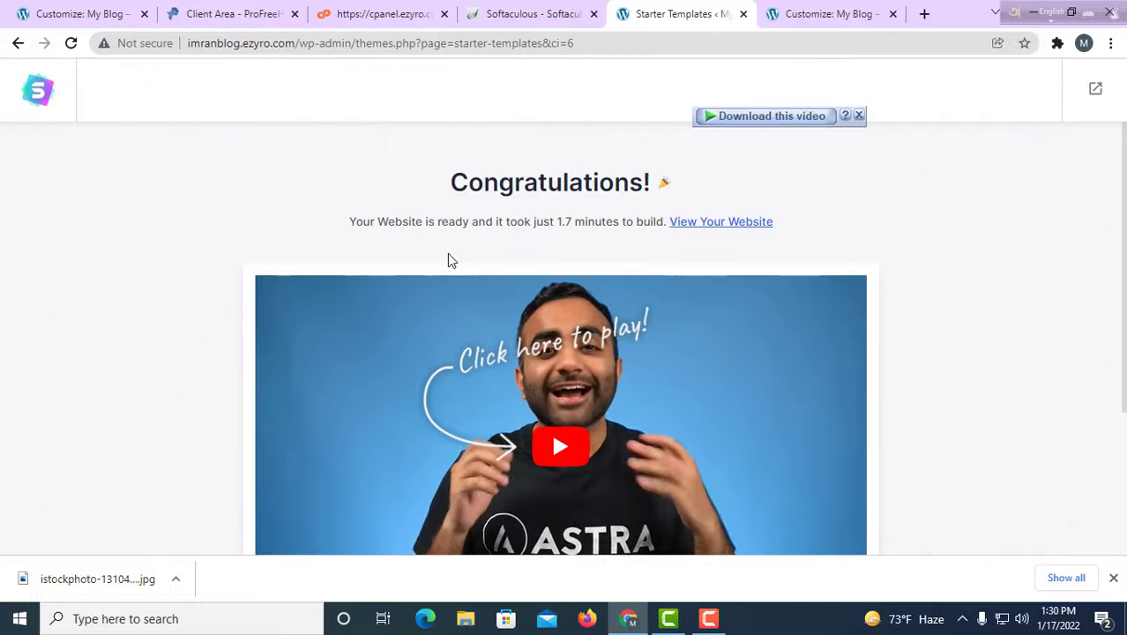
click(704, 225)
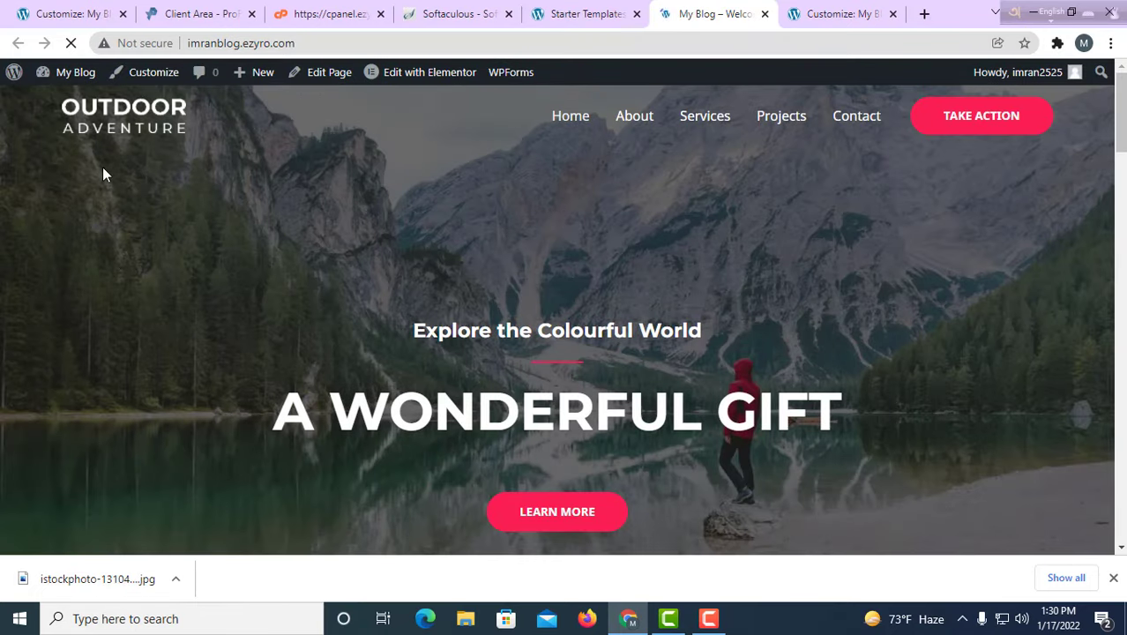
scroll(400, 228, down, 15)
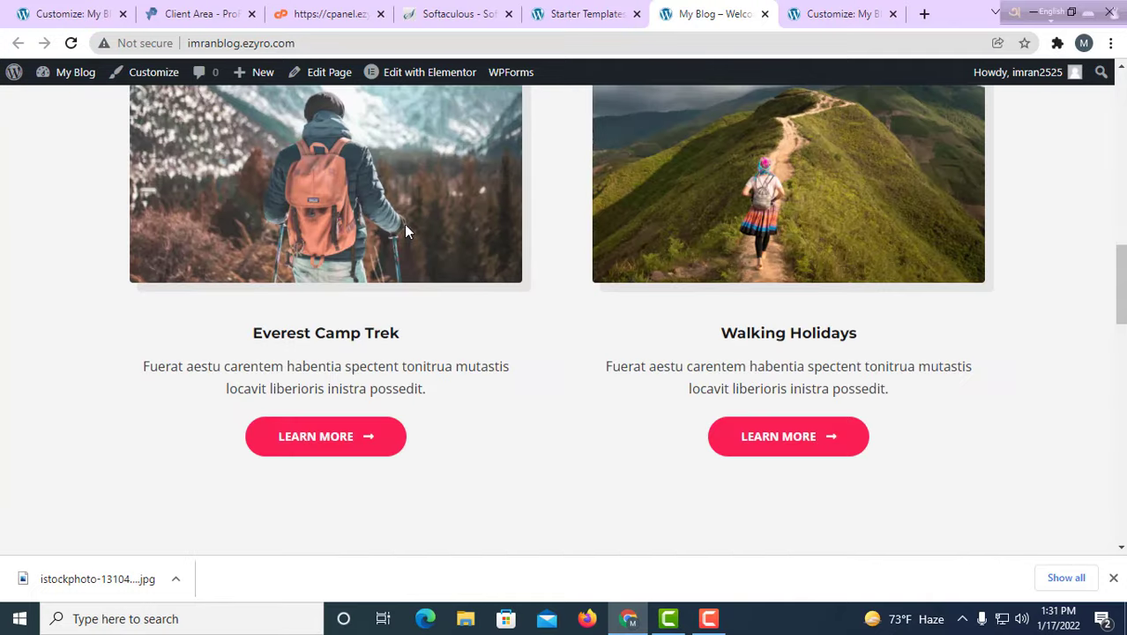
scroll(407, 265, down, 10)
scroll(420, 283, up, 10)
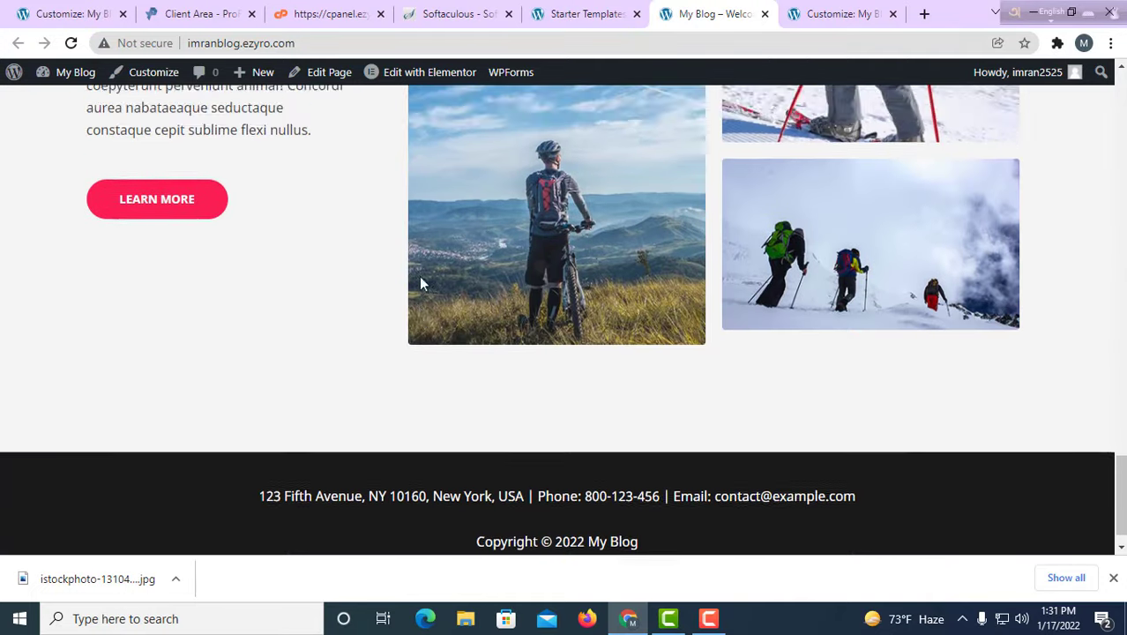
scroll(420, 280, up, 12)
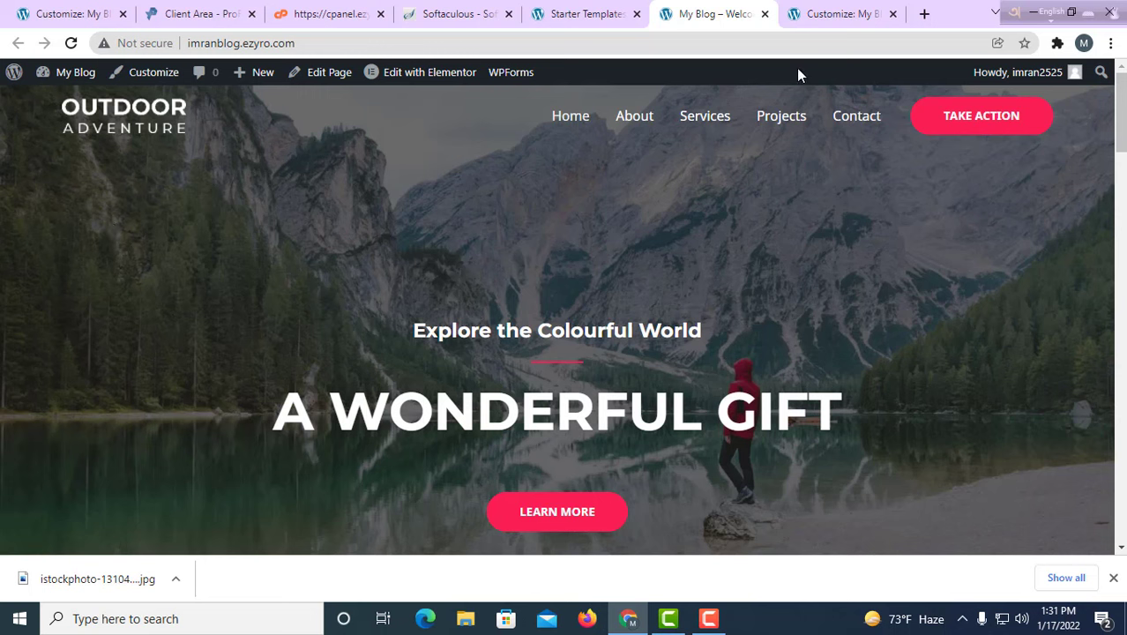
- Open the home page in the Elementor editor and select the "Explore the Colourful World" heading for editing
mouse_move(433, 86)
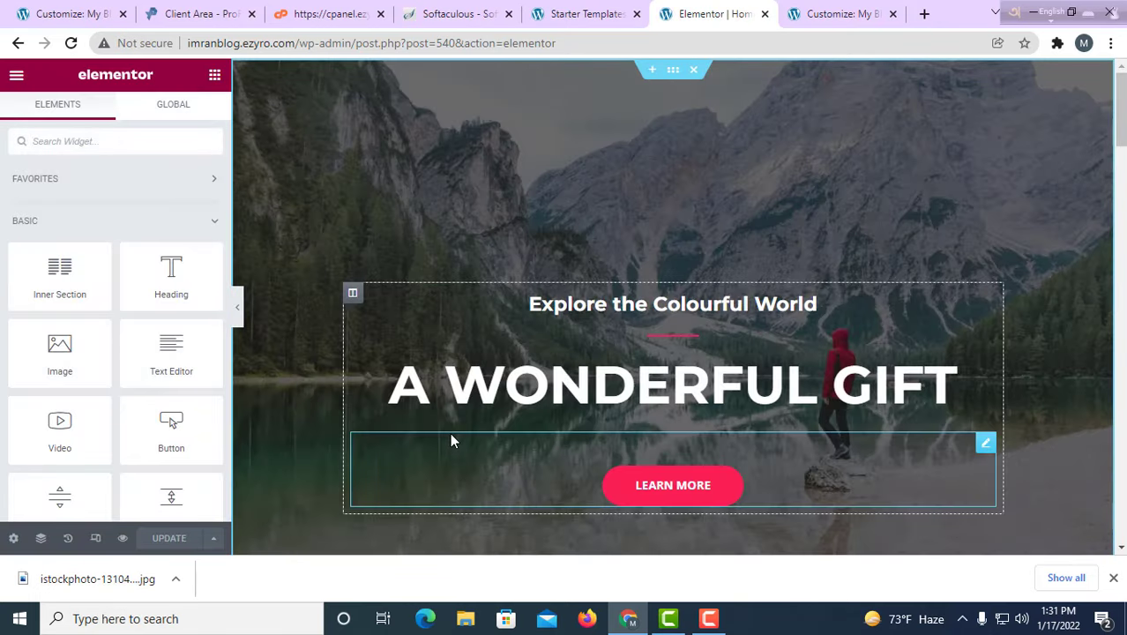
scroll(474, 422, down, 15)
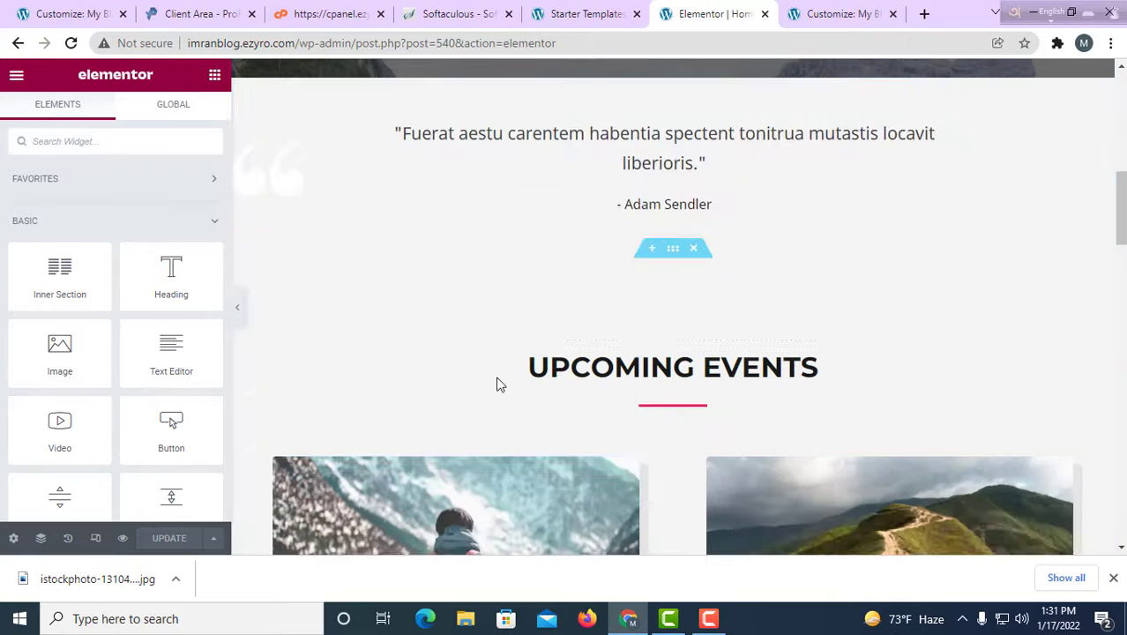
scroll(502, 401, up, 15)
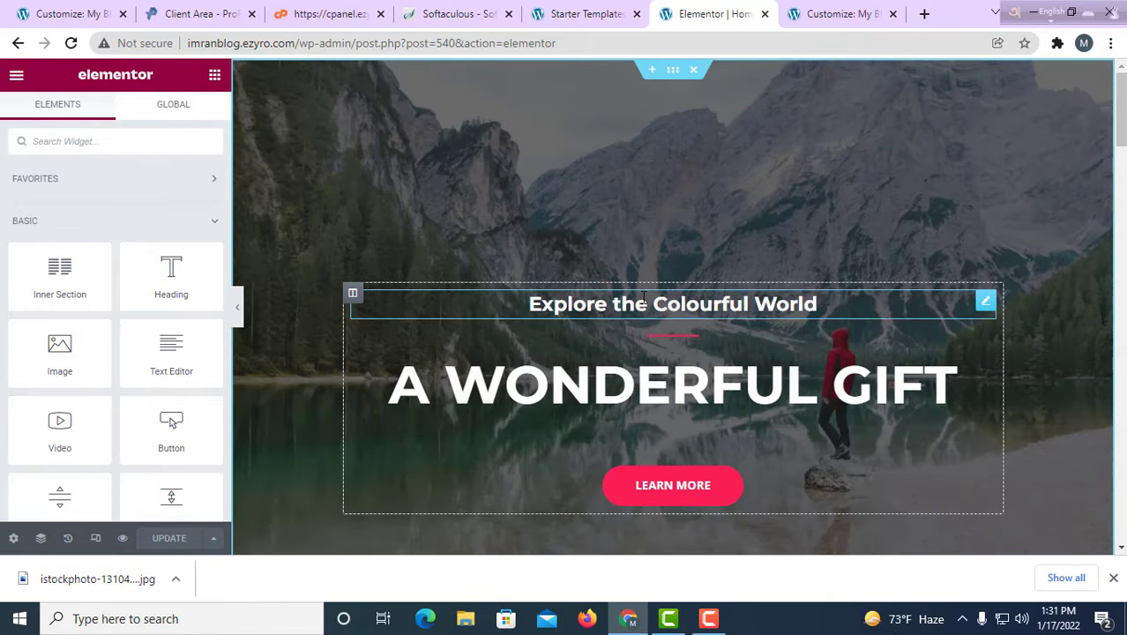
click(652, 308)
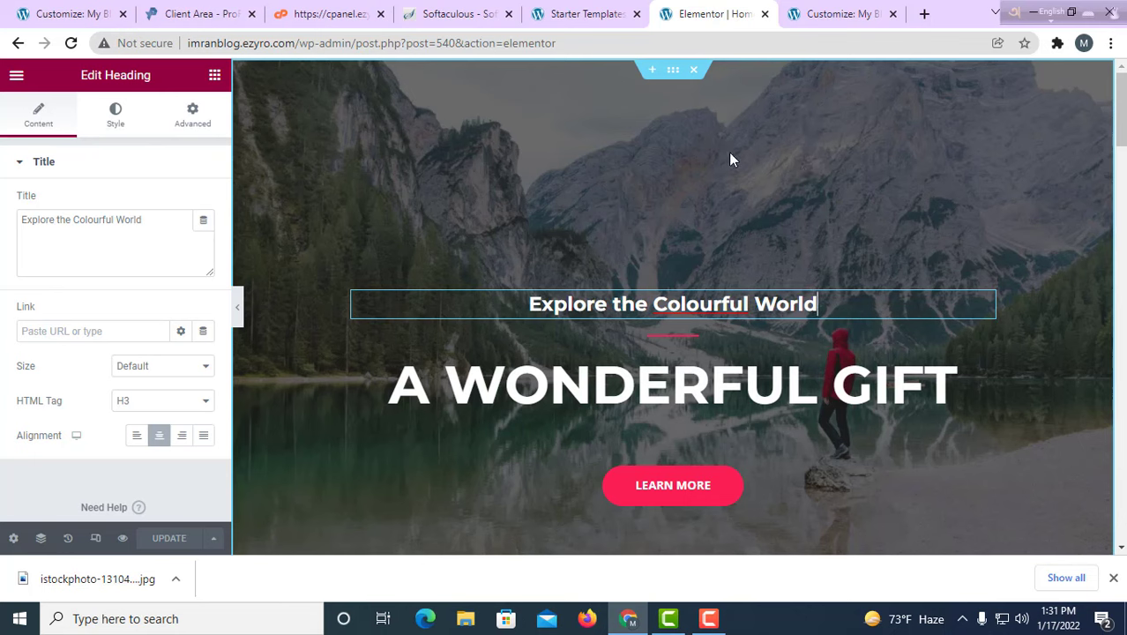
click(674, 71)
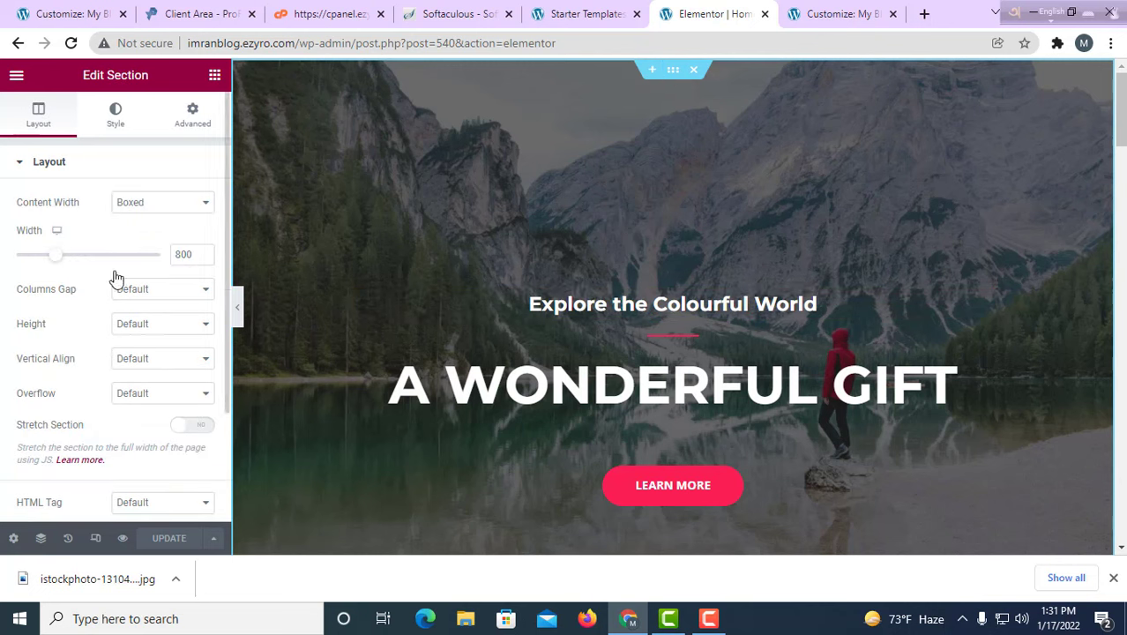
click(116, 119)
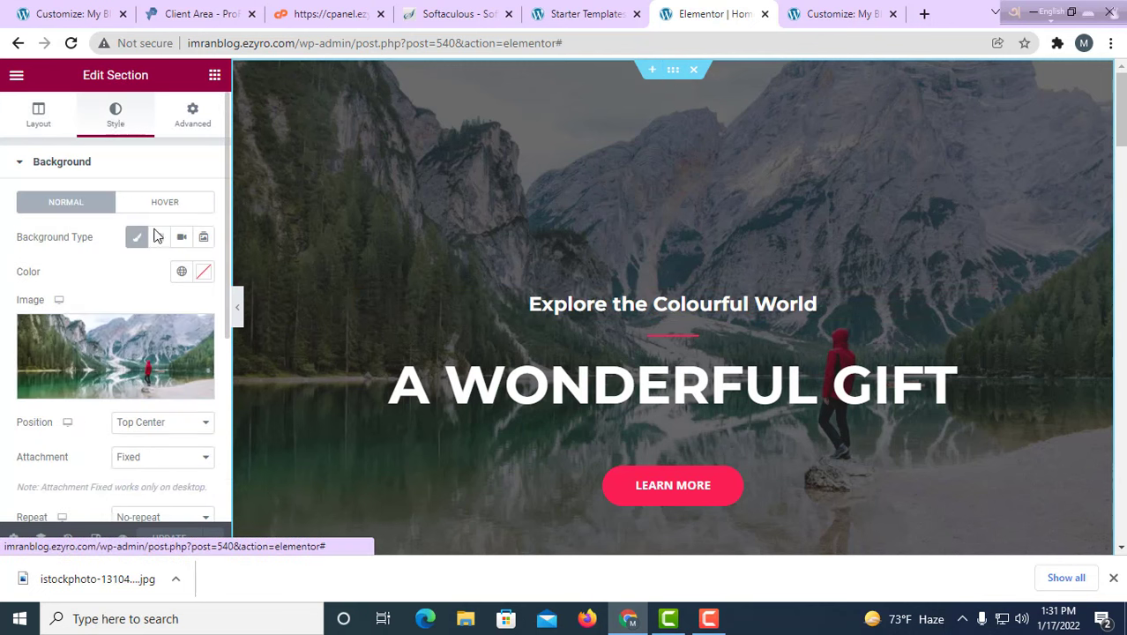
mouse_move(154, 366)
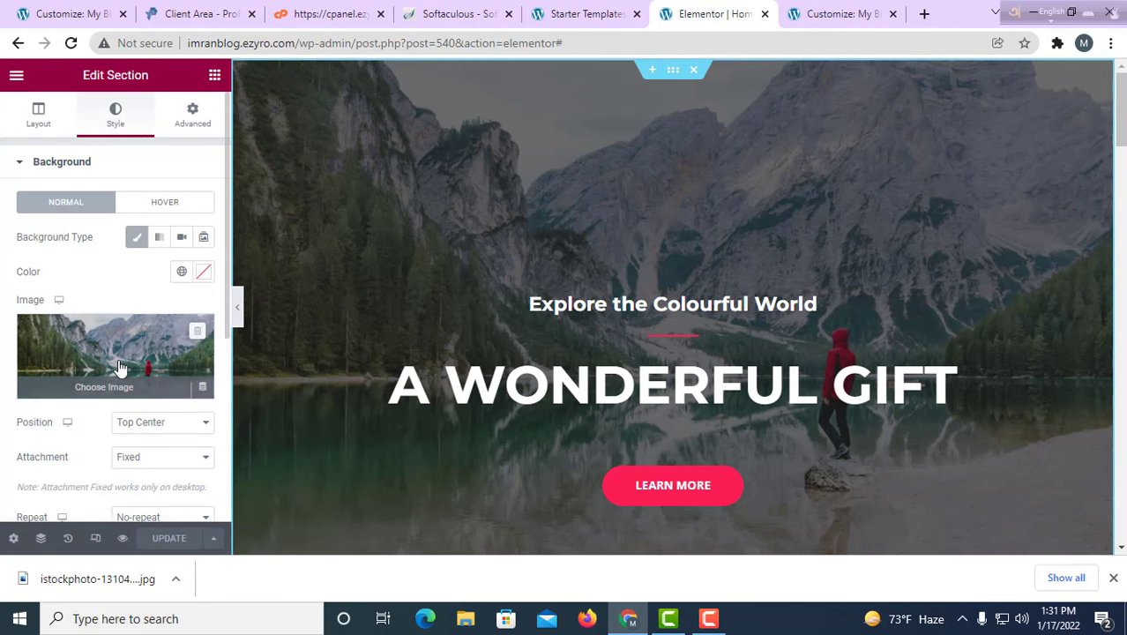
click(121, 367)
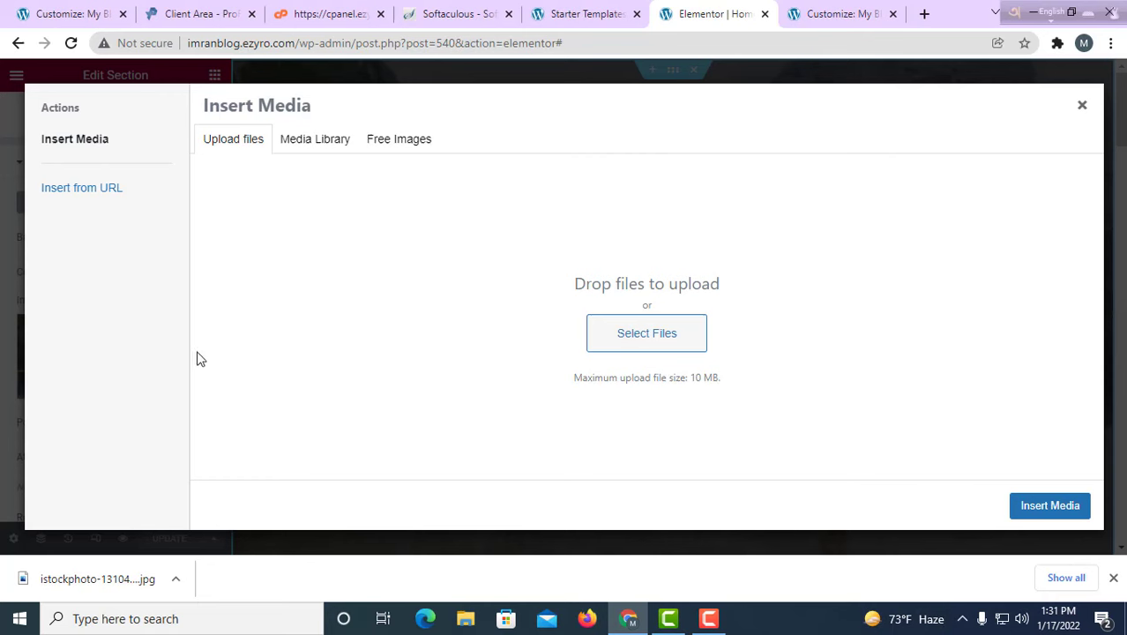
click(640, 342)
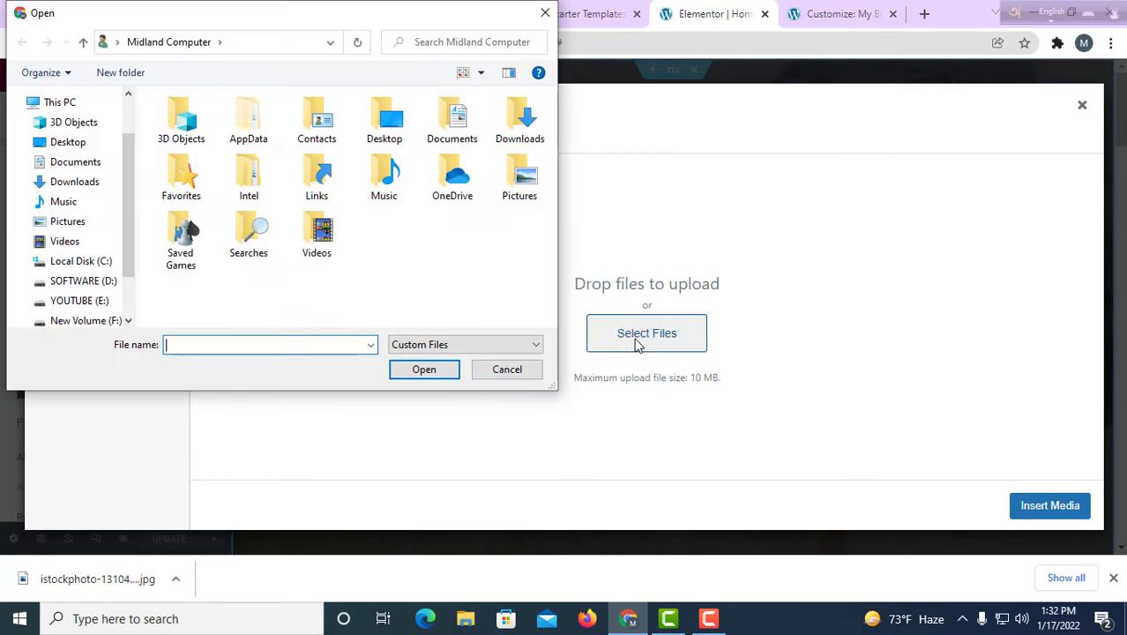
click(88, 182)
click(231, 144)
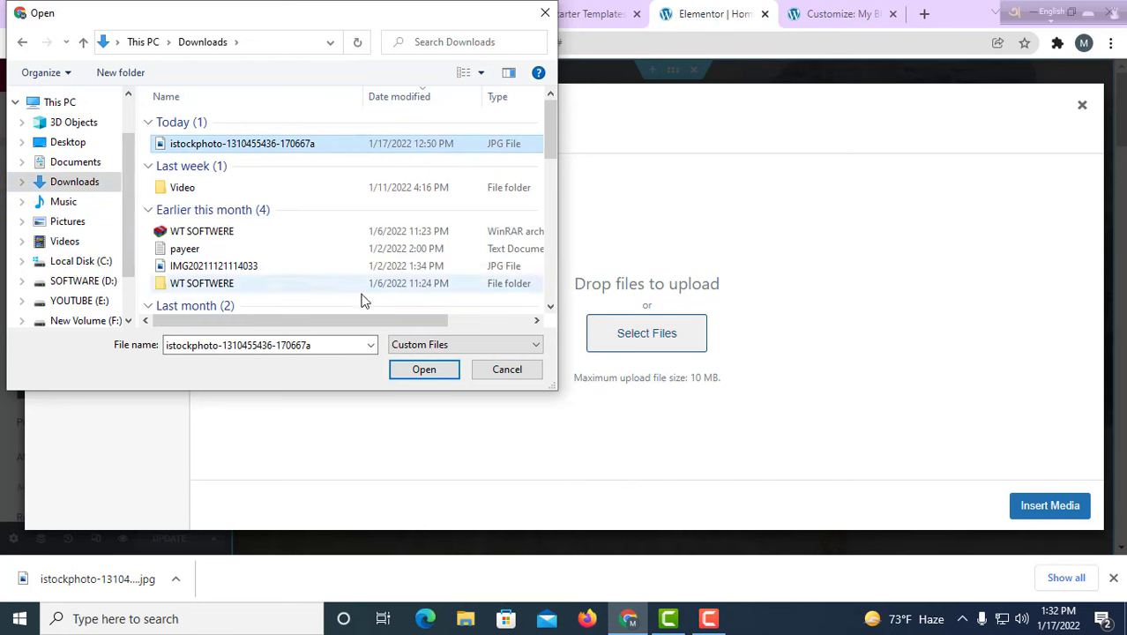
click(422, 371)
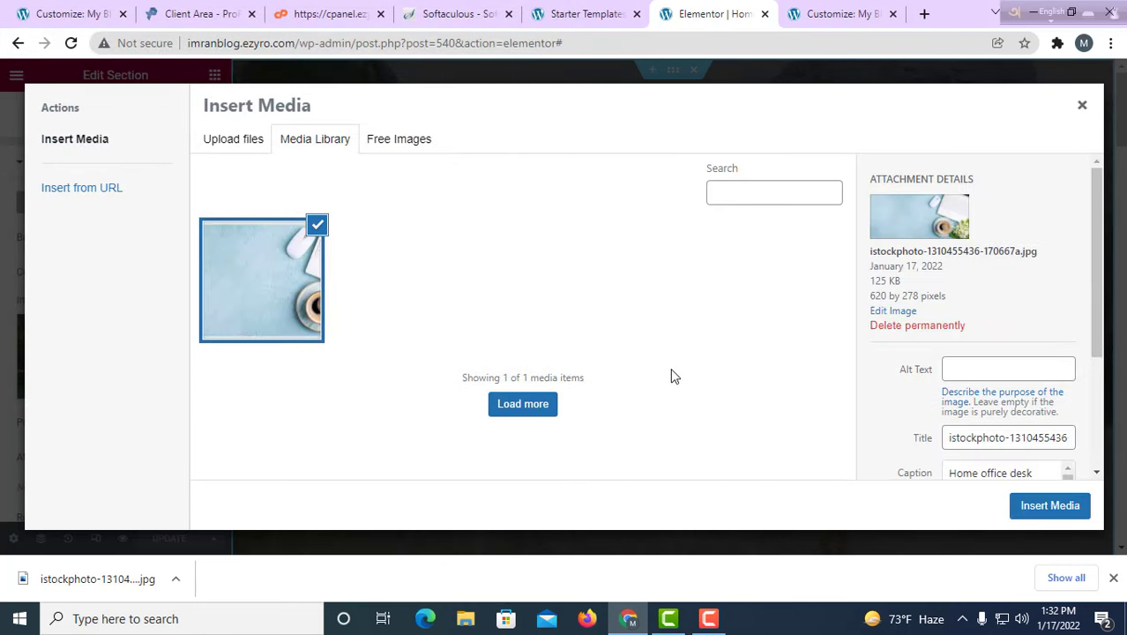
click(1050, 506)
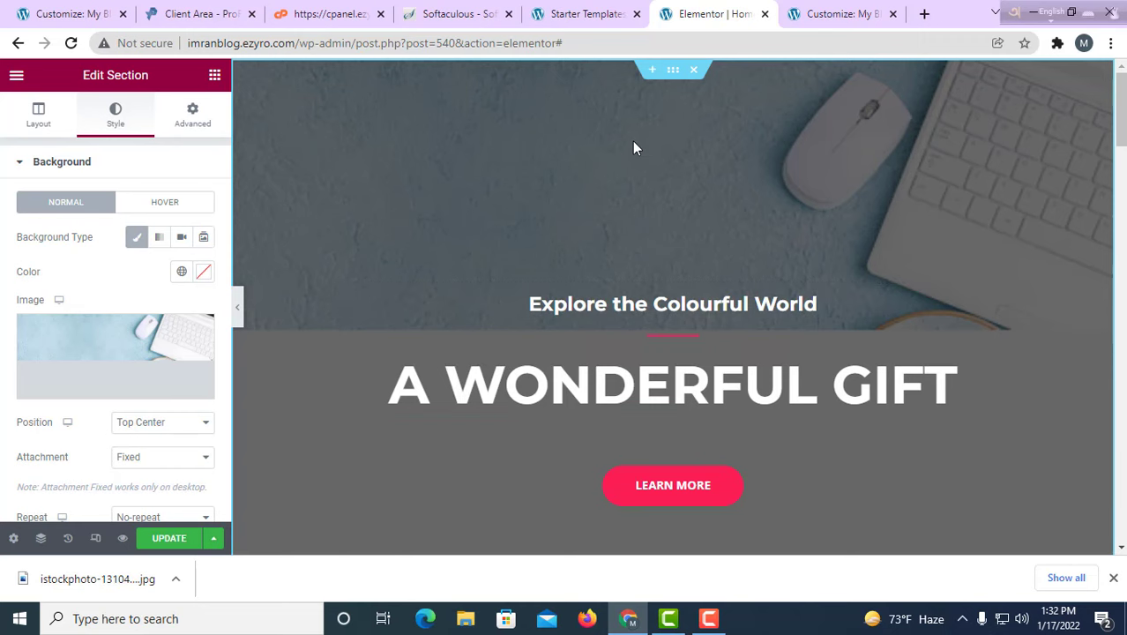
scroll(644, 159, down, 4)
scroll(697, 326, up, 4)
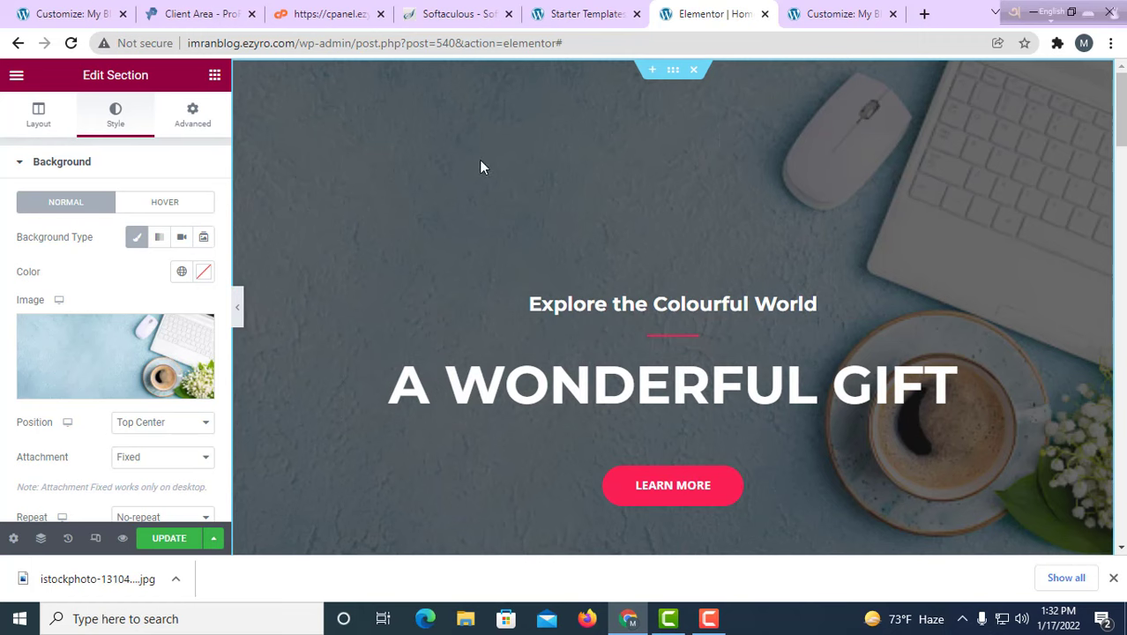
- Replace the "Explore the Colourful World" heading text with "Welcome to my new world"
click(611, 307)
click(815, 306)
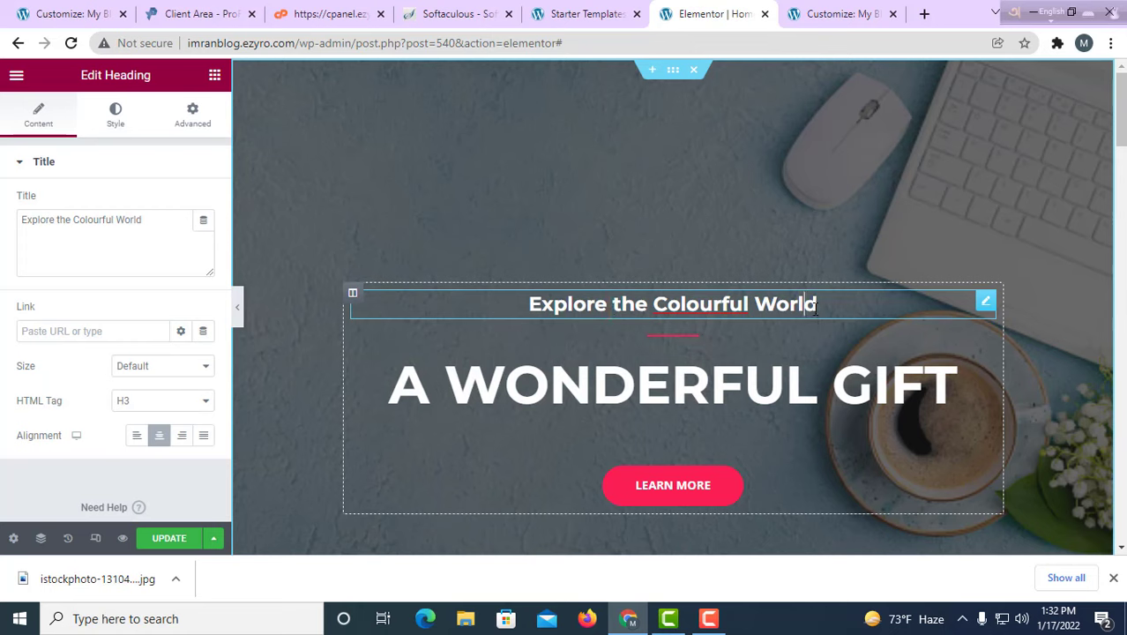
drag(844, 308, 547, 301)
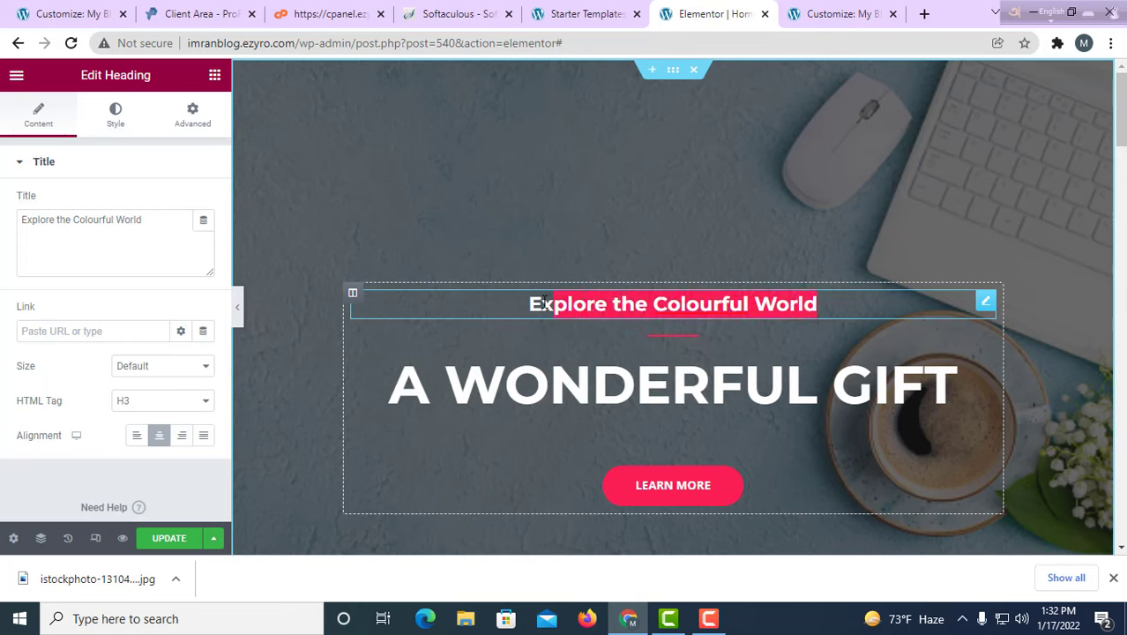
key(BackSpace)
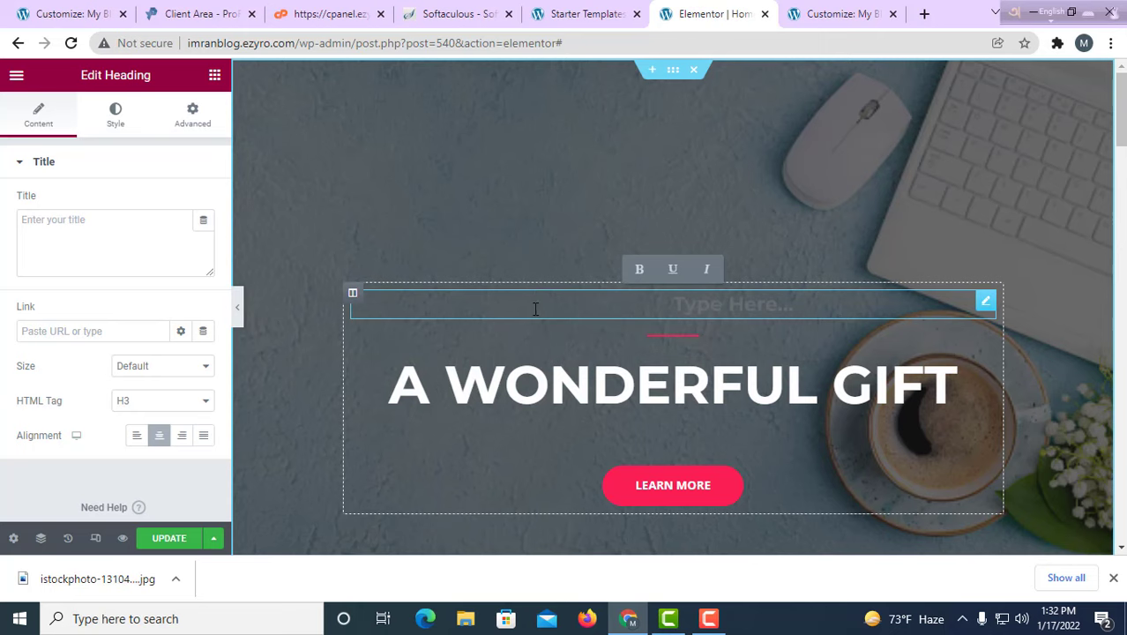
text(Welcome to my new  world)
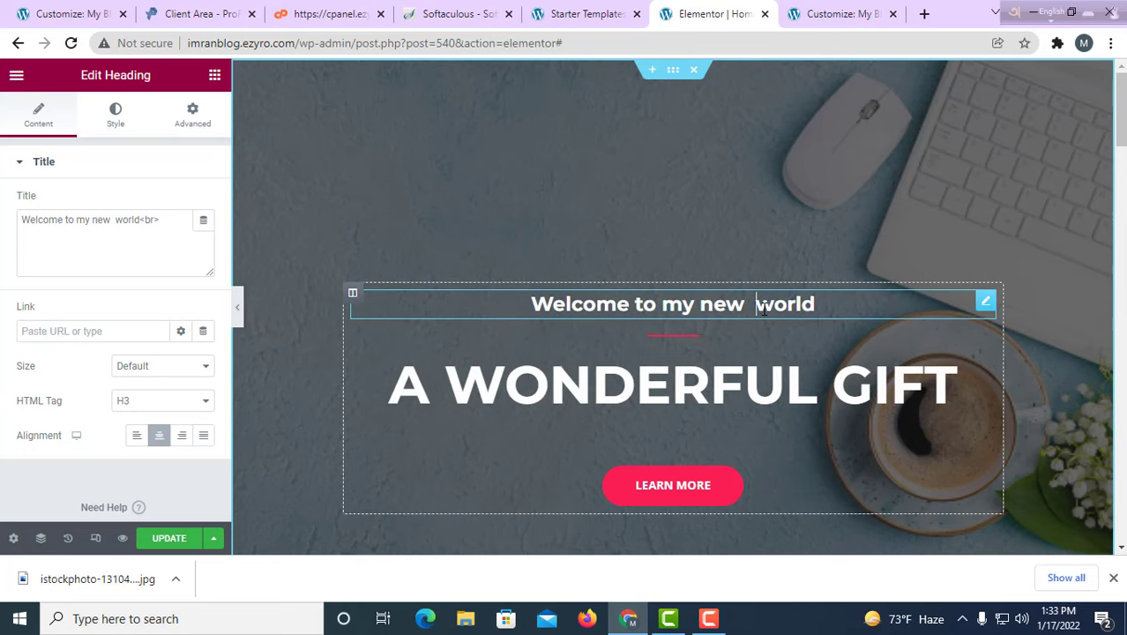
key(BackSpace)
- Try right and justified alignment on the welcome heading and return it to center
scroll(147, 380, down, 1)
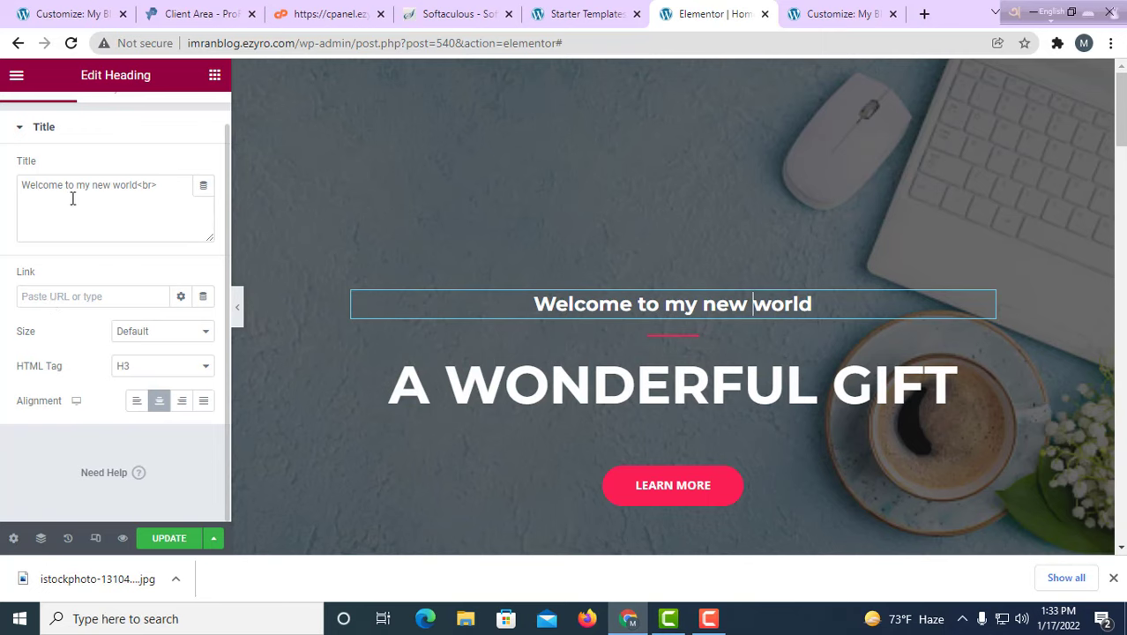
click(152, 190)
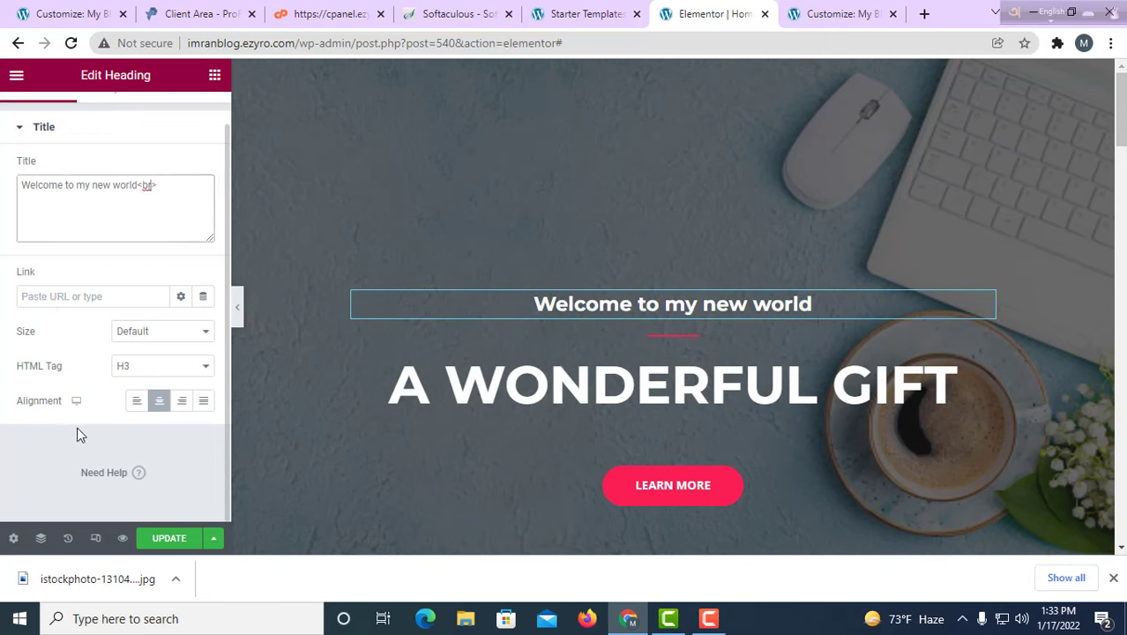
click(185, 404)
click(203, 407)
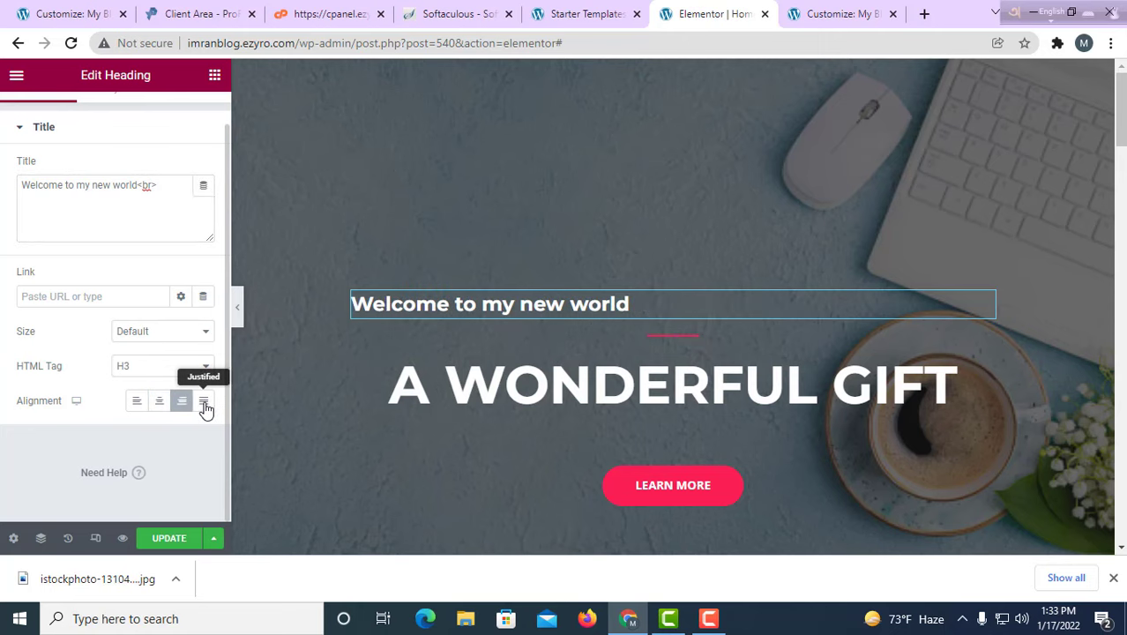
click(160, 404)
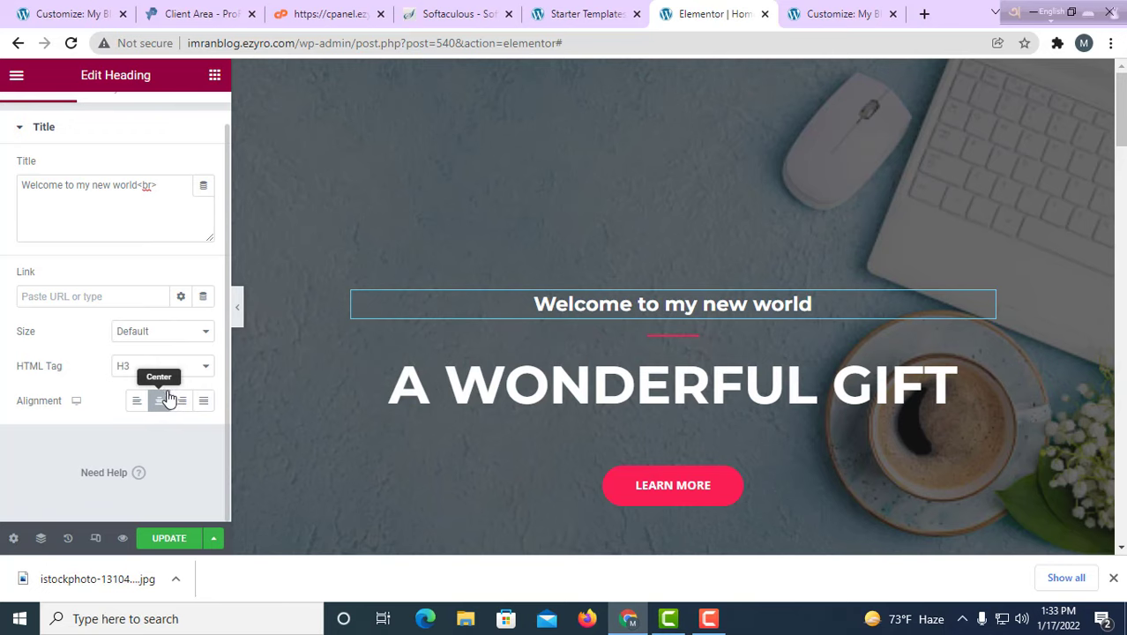
- Set the welcome heading's text color to the global Theme Color 1
scroll(169, 401, up, 1)
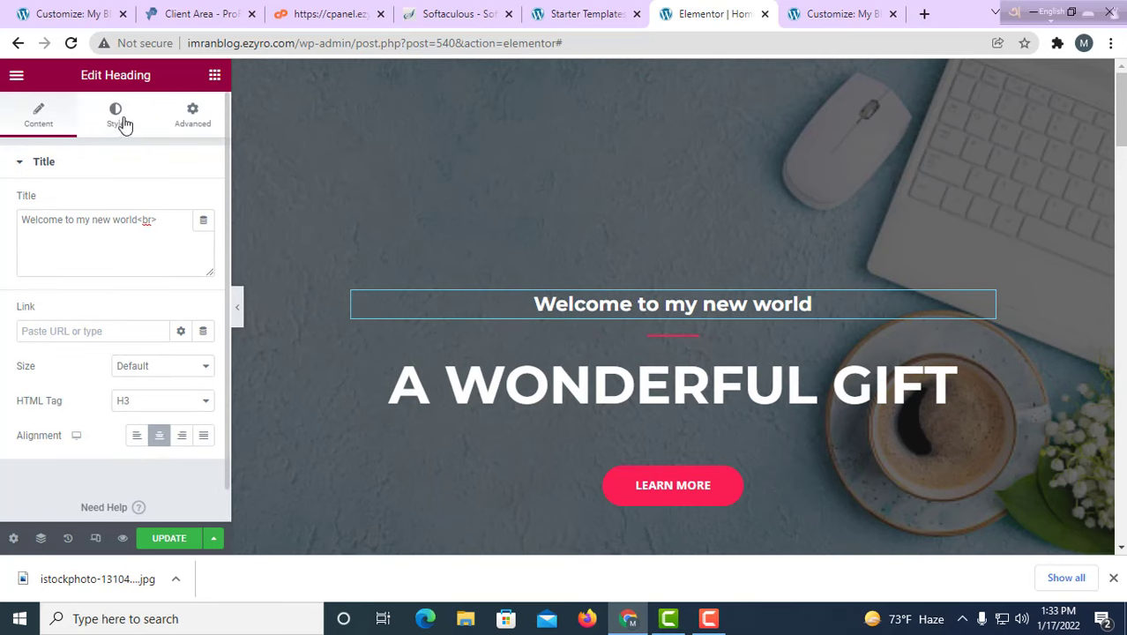
click(119, 120)
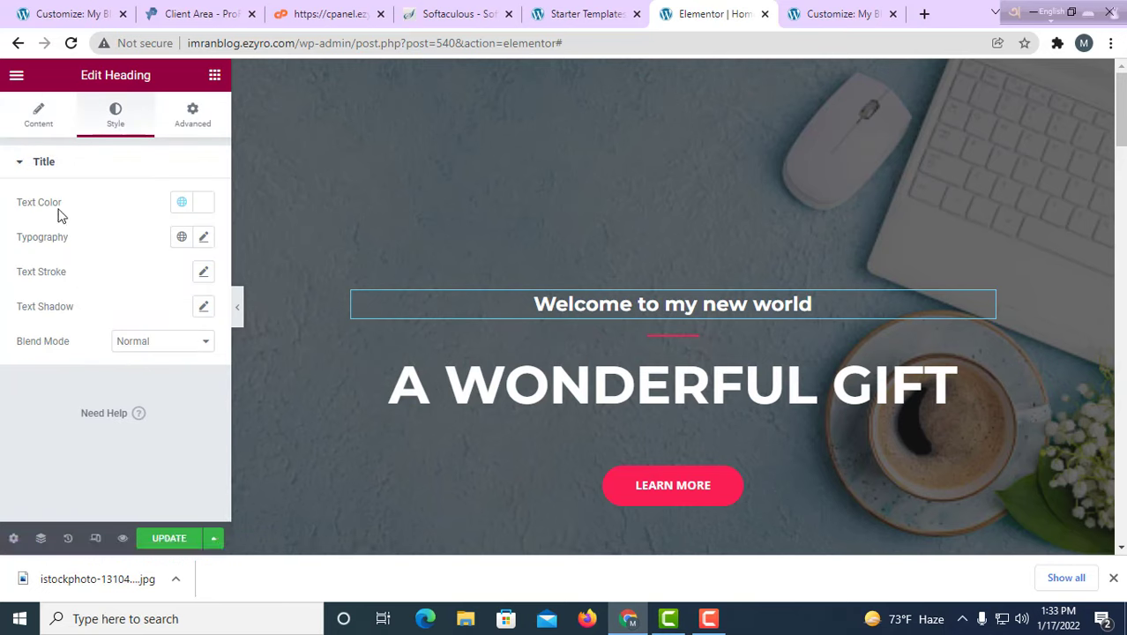
click(182, 204)
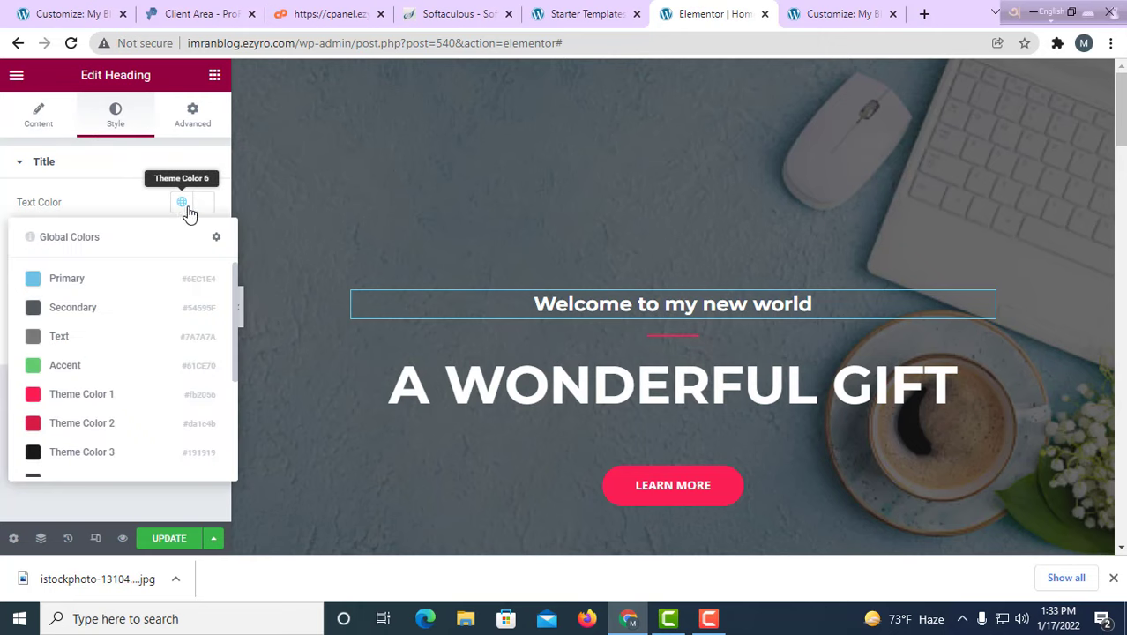
click(64, 404)
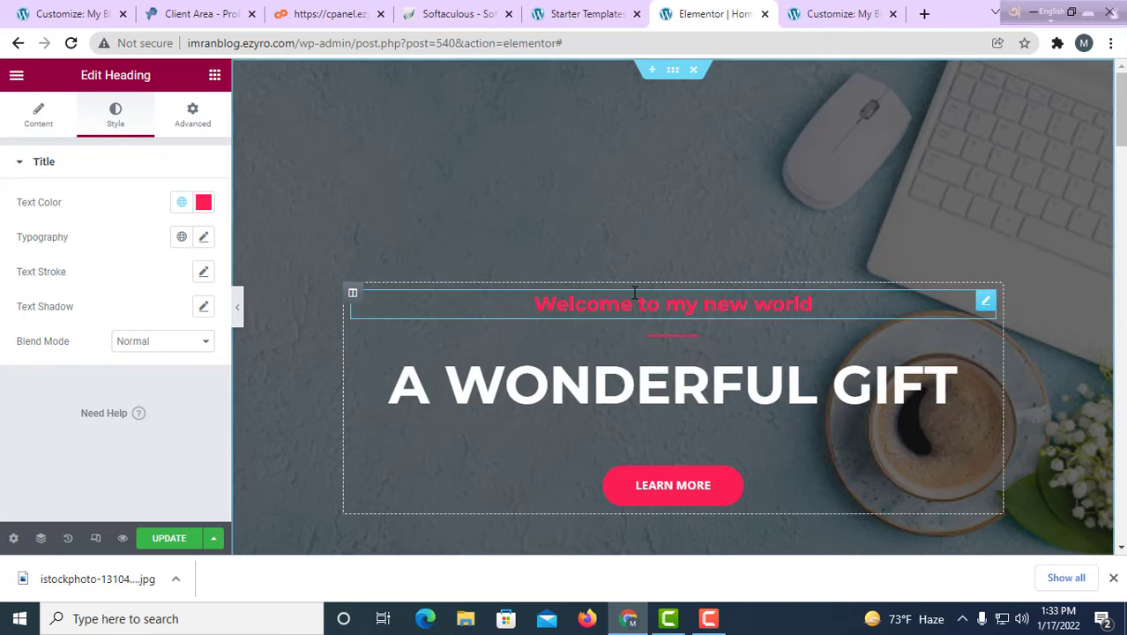
- Try the Secondary and Text global fonts on the welcome heading and settle on the Primary font
click(205, 239)
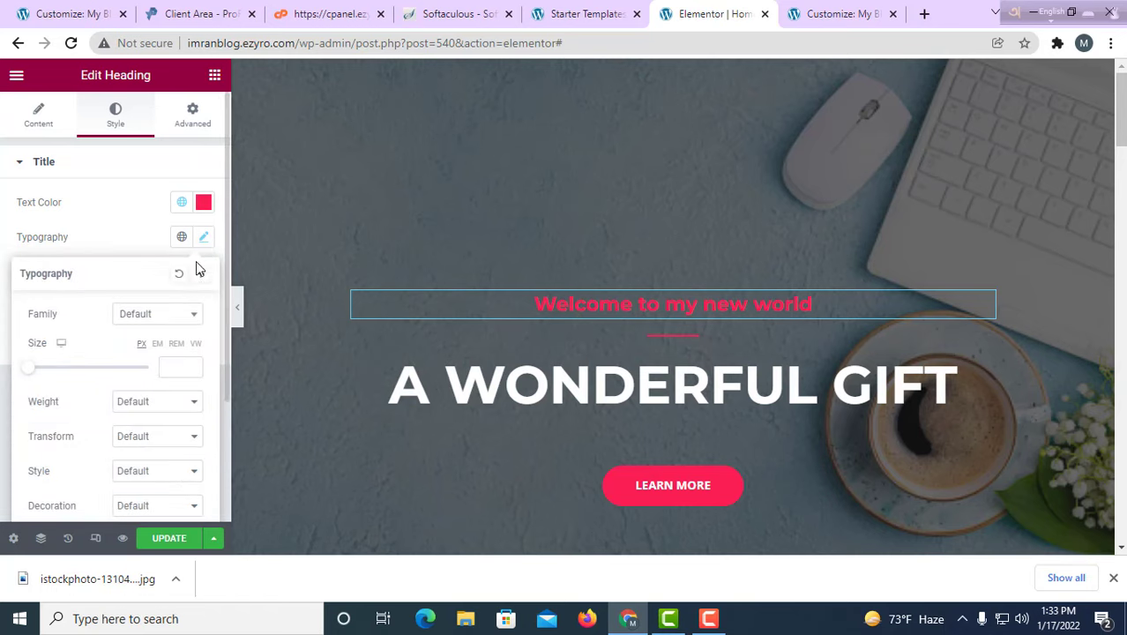
click(182, 237)
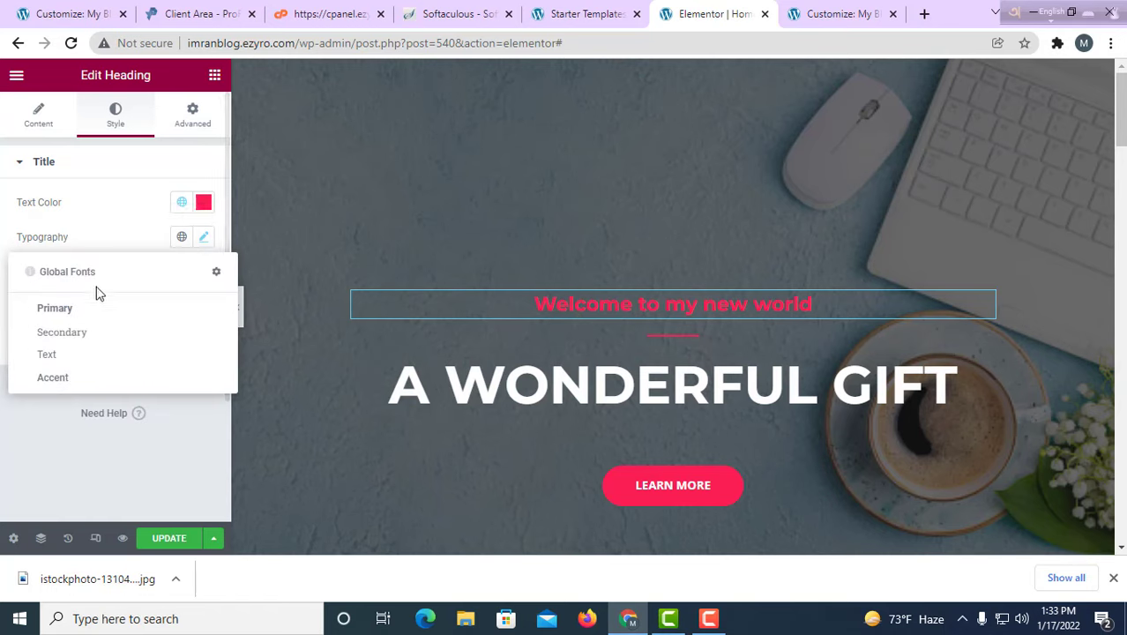
click(60, 333)
click(179, 238)
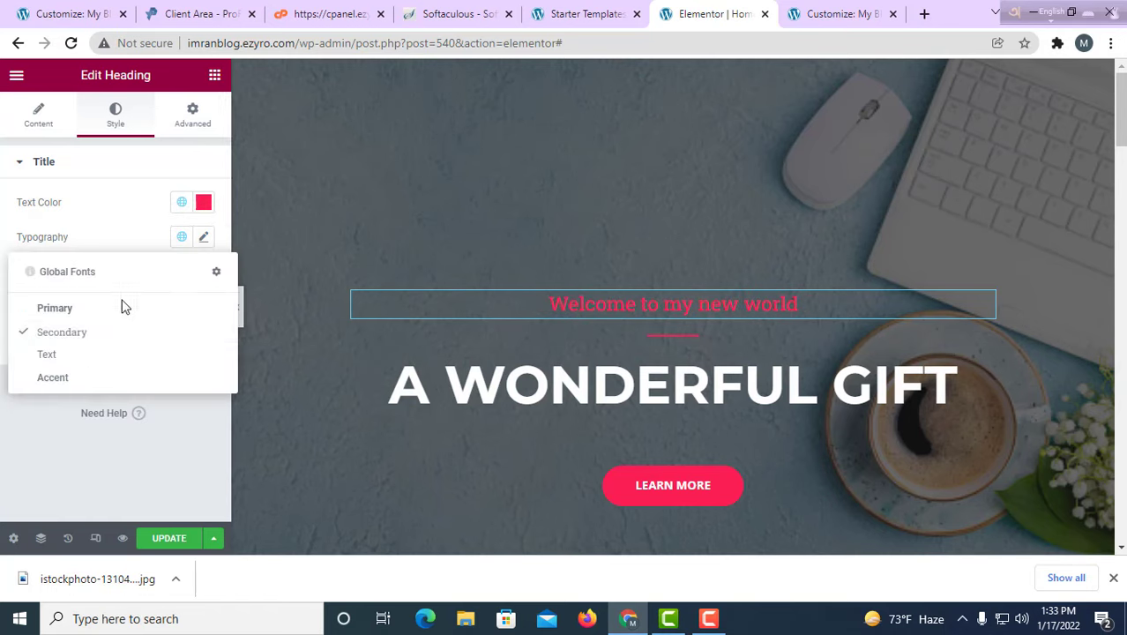
click(77, 358)
click(182, 236)
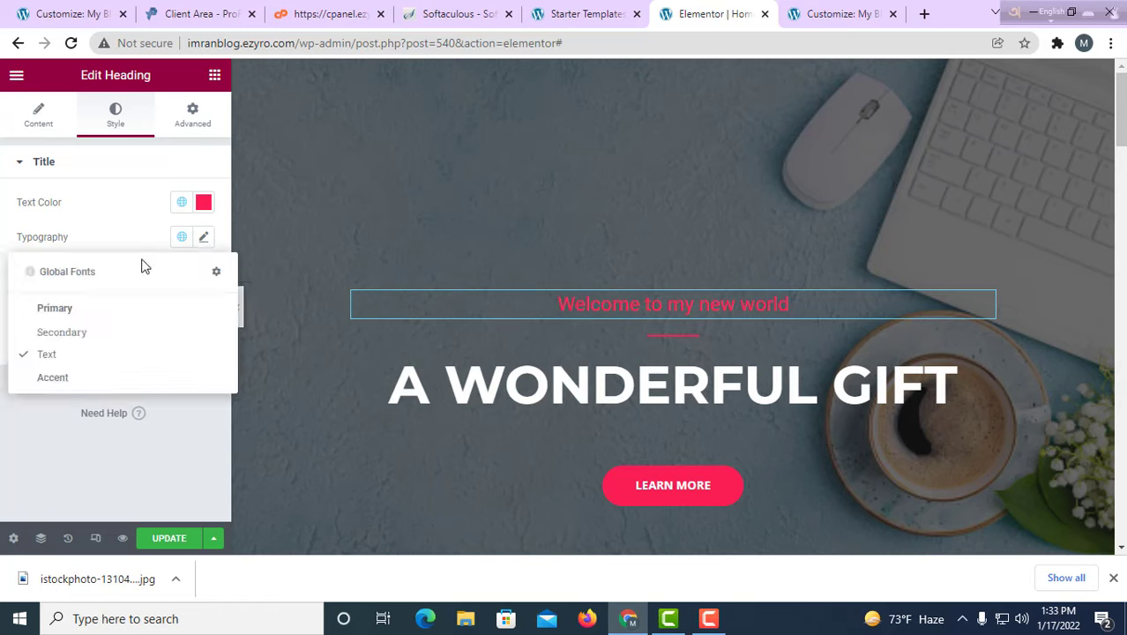
click(55, 309)
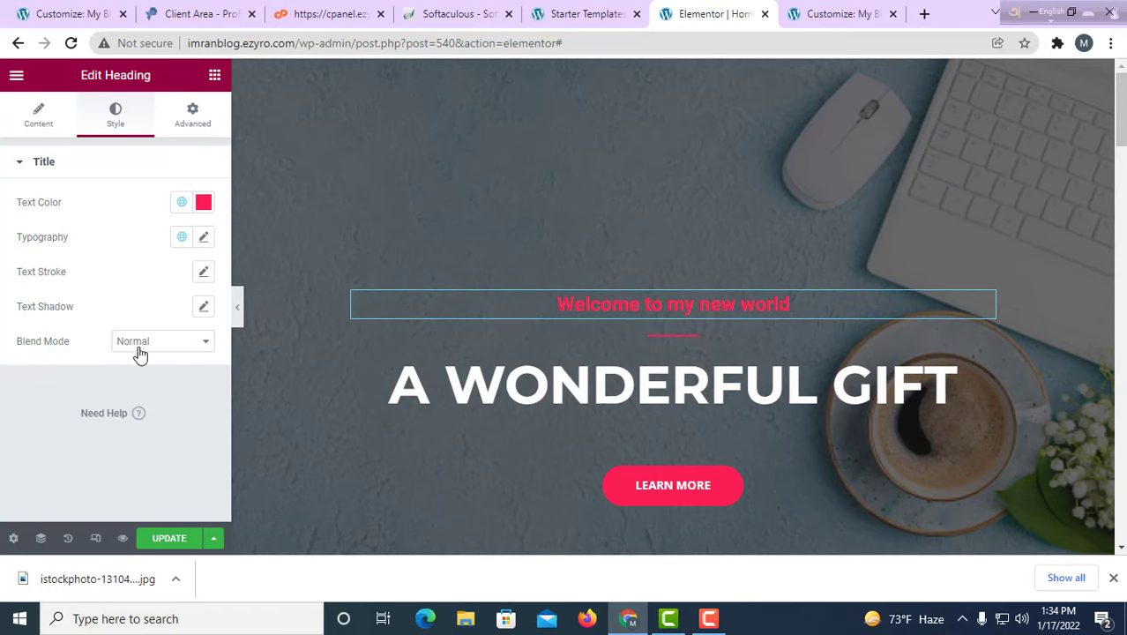
- Try the Screen and Lighten blend modes on the welcome heading and settle on Color
click(194, 347)
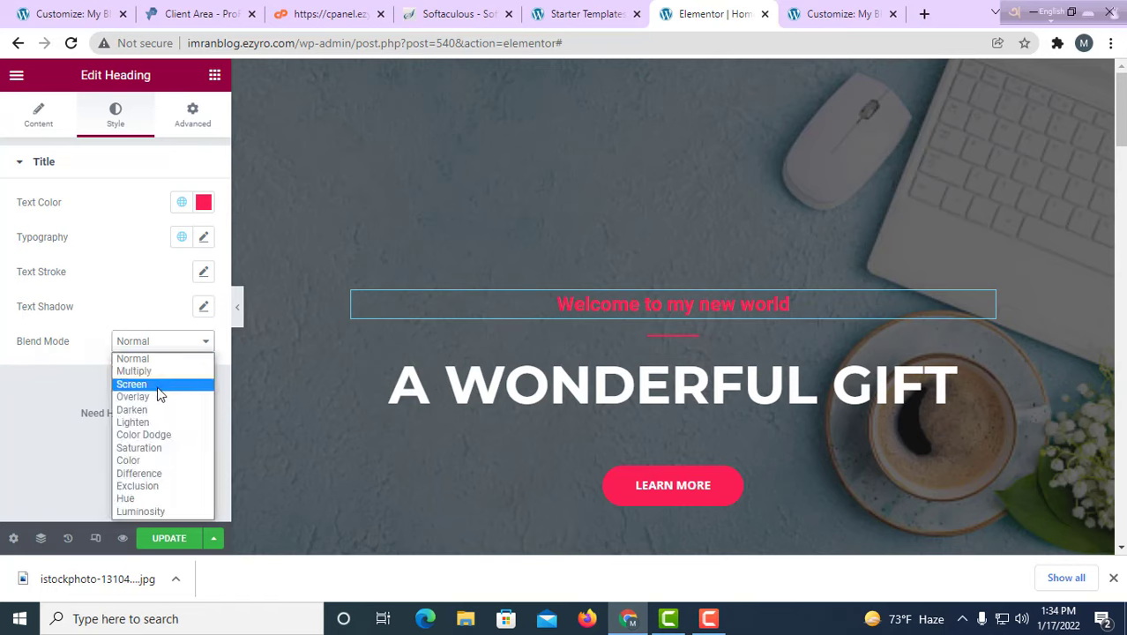
click(159, 385)
click(199, 342)
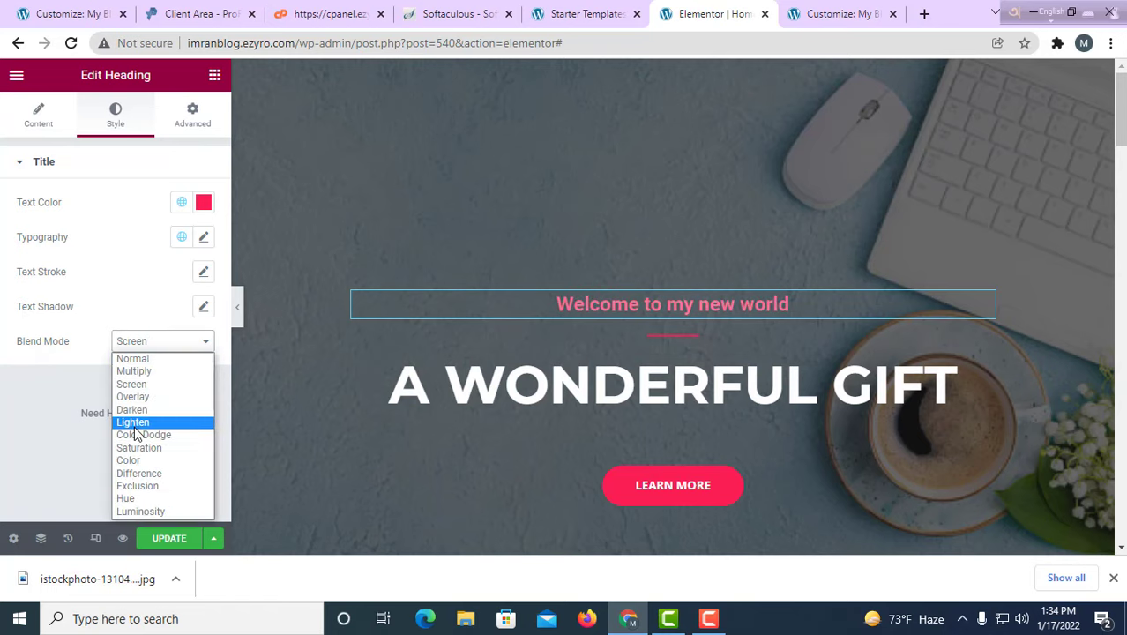
click(135, 424)
click(207, 349)
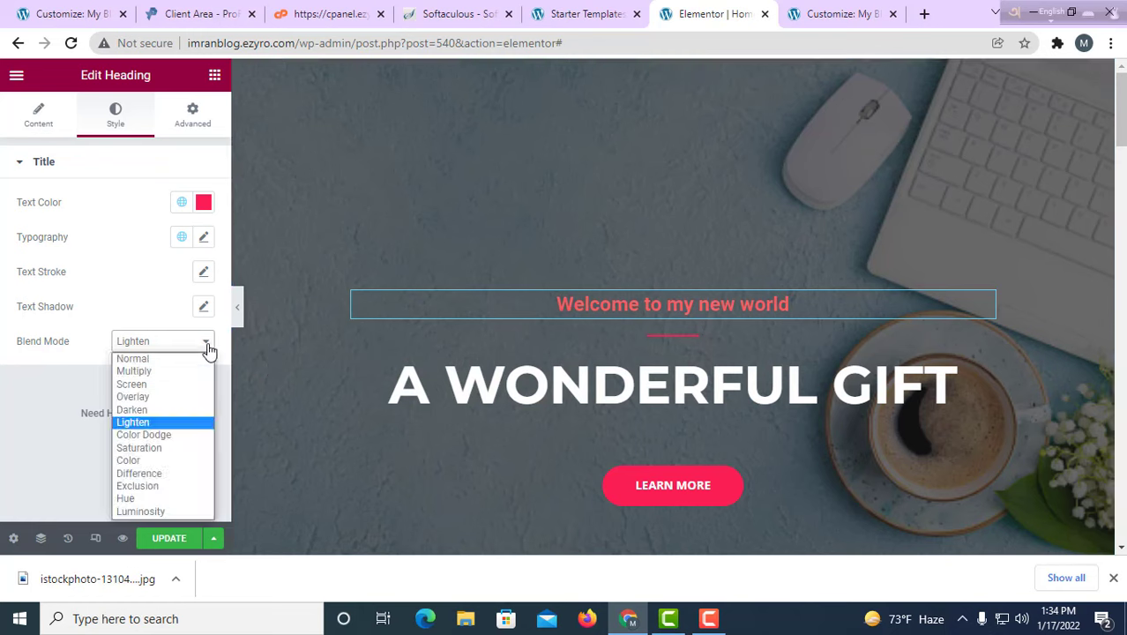
click(129, 460)
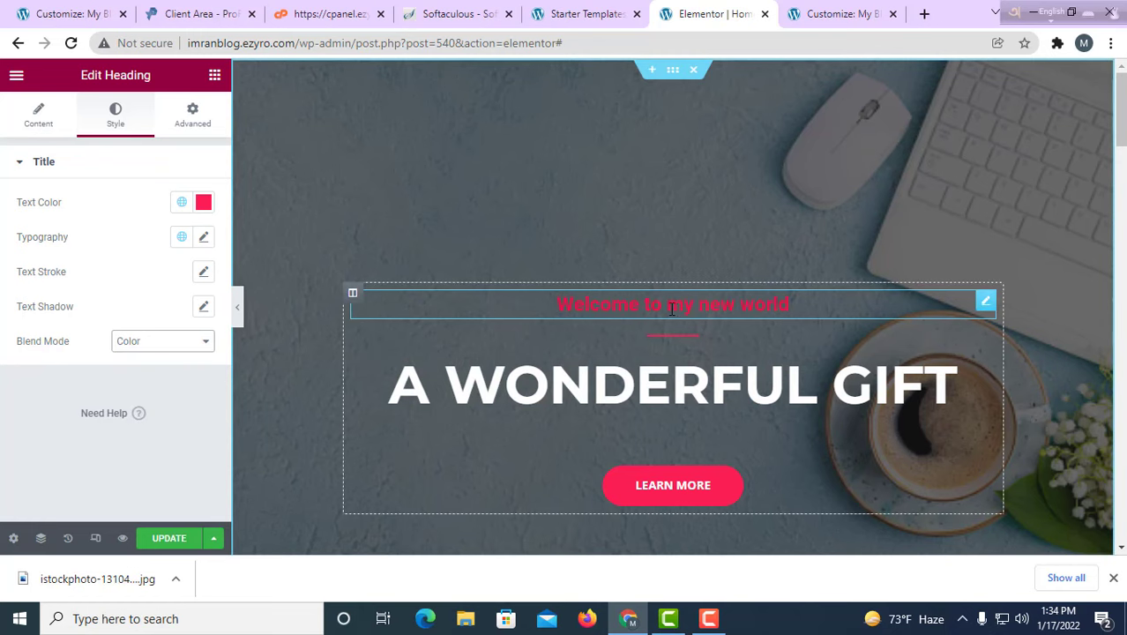
- Replace the "A Wonderful Gift" heading text with "Know about myself"
click(970, 399)
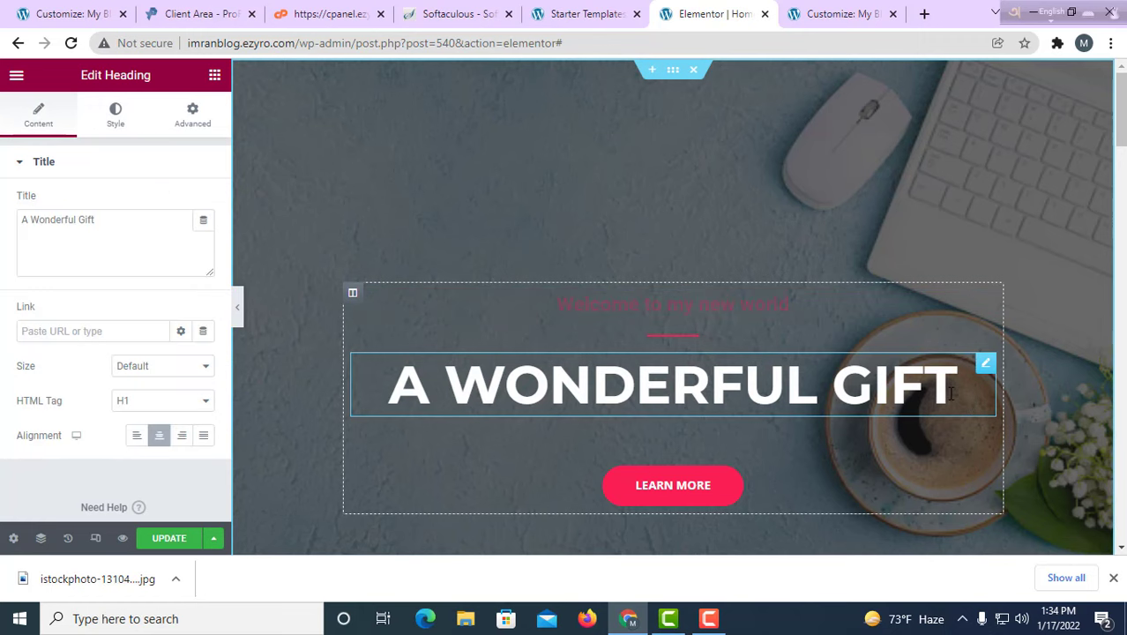
key(ctrl+a)
text(Know about myself)
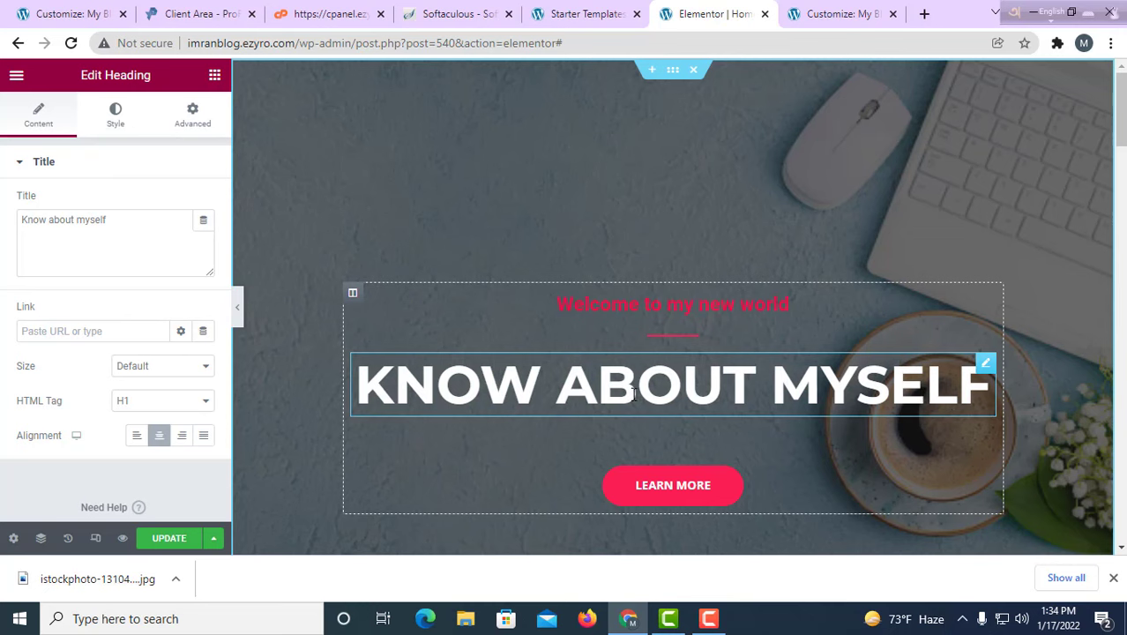
- Change the hero section's "Learn More" button text to "visit my channel"
scroll(802, 364, down, 3)
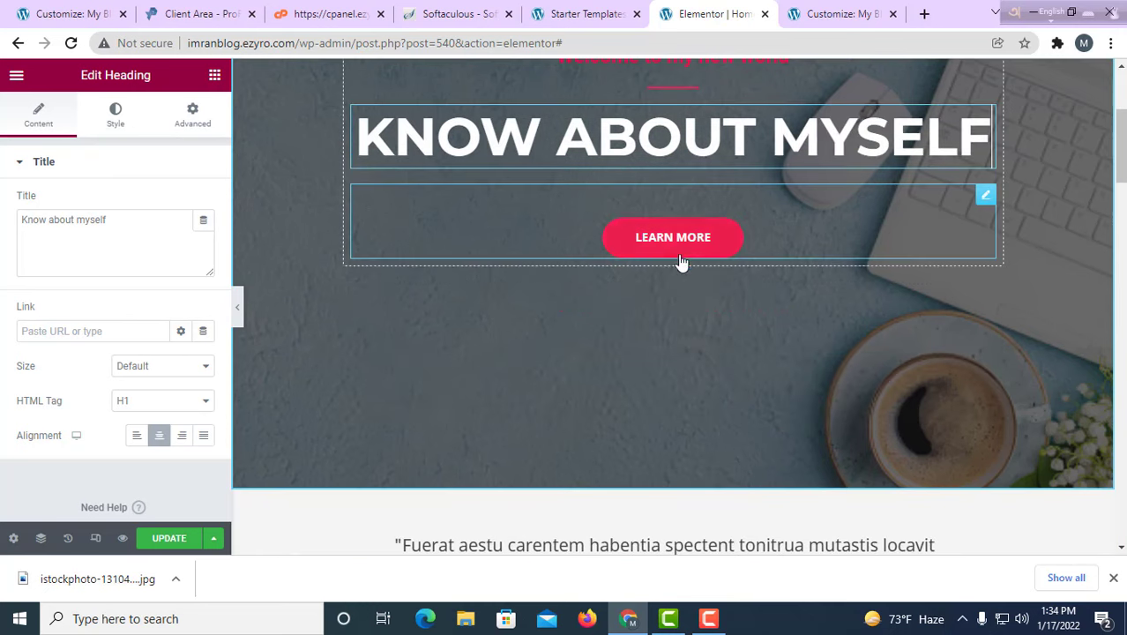
scroll(695, 460, up, 2)
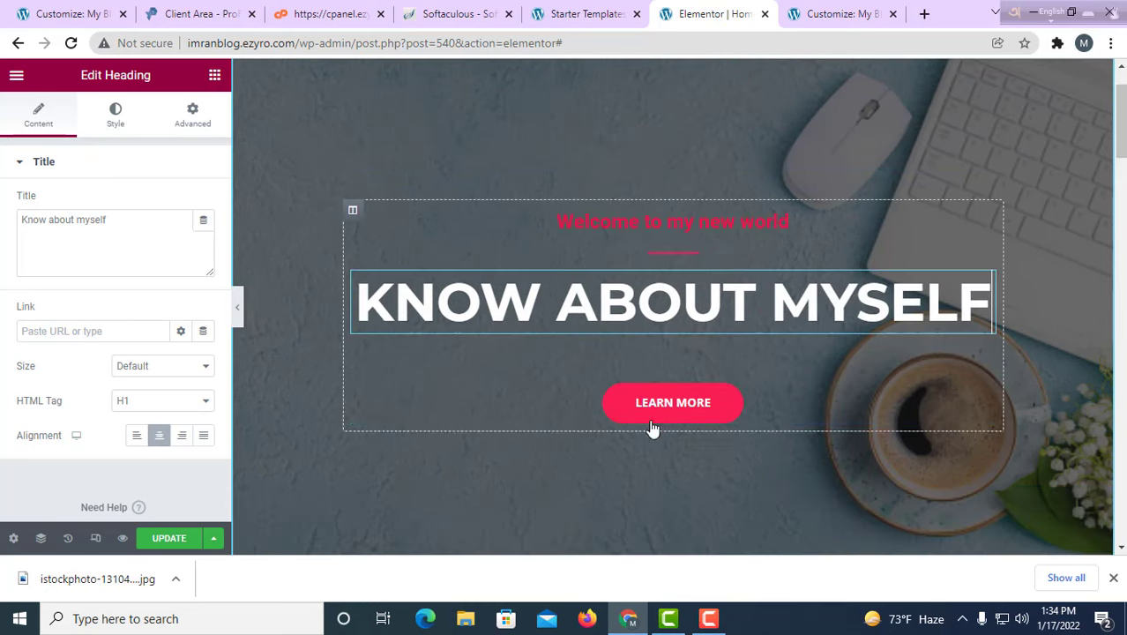
click(701, 414)
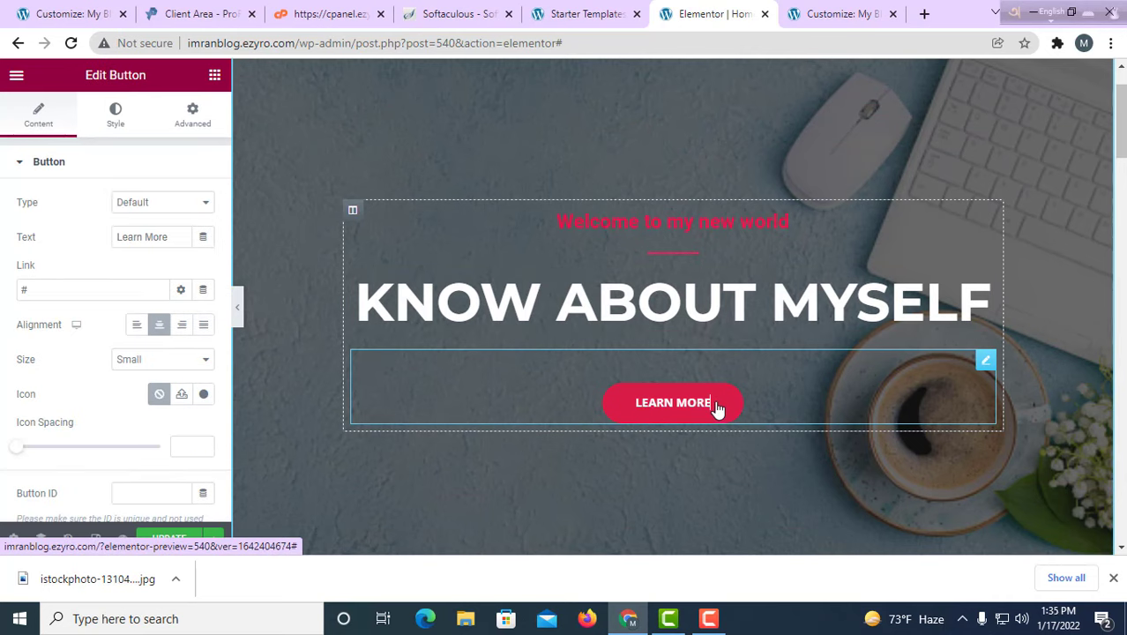
key(BackSpace)
key(BackSpace)
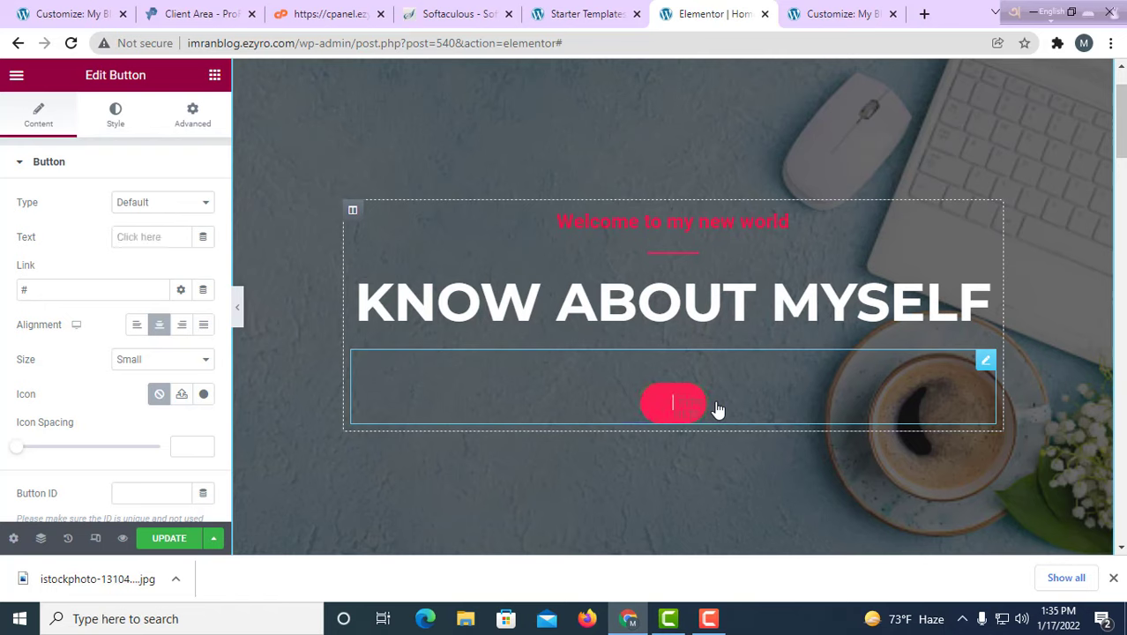
text(sit my)
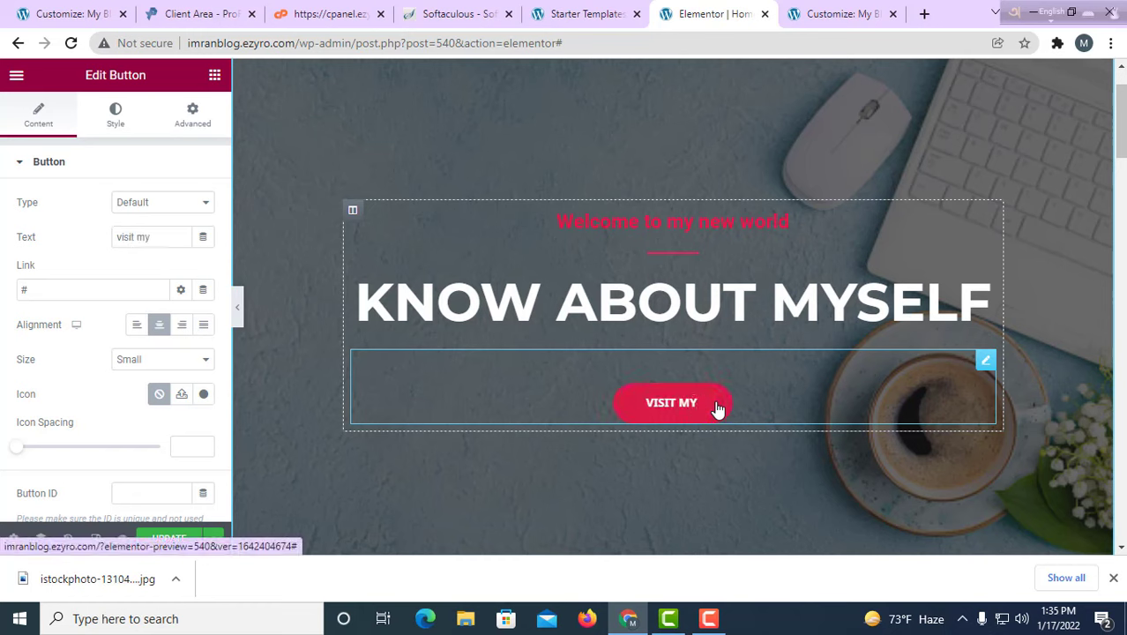
text( channe)
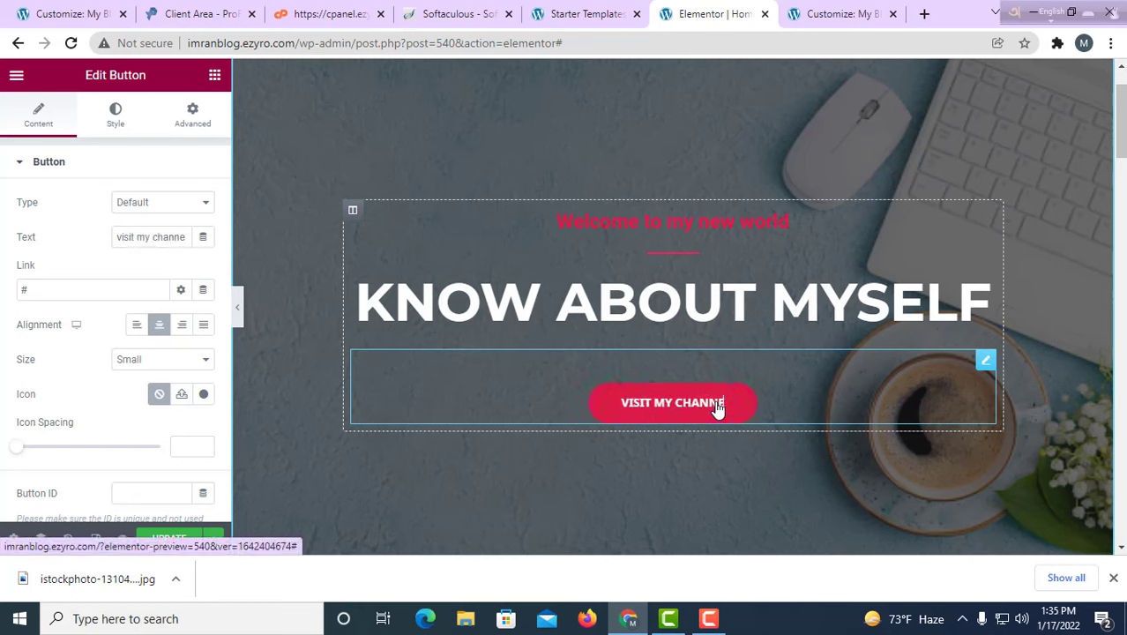
text(l)
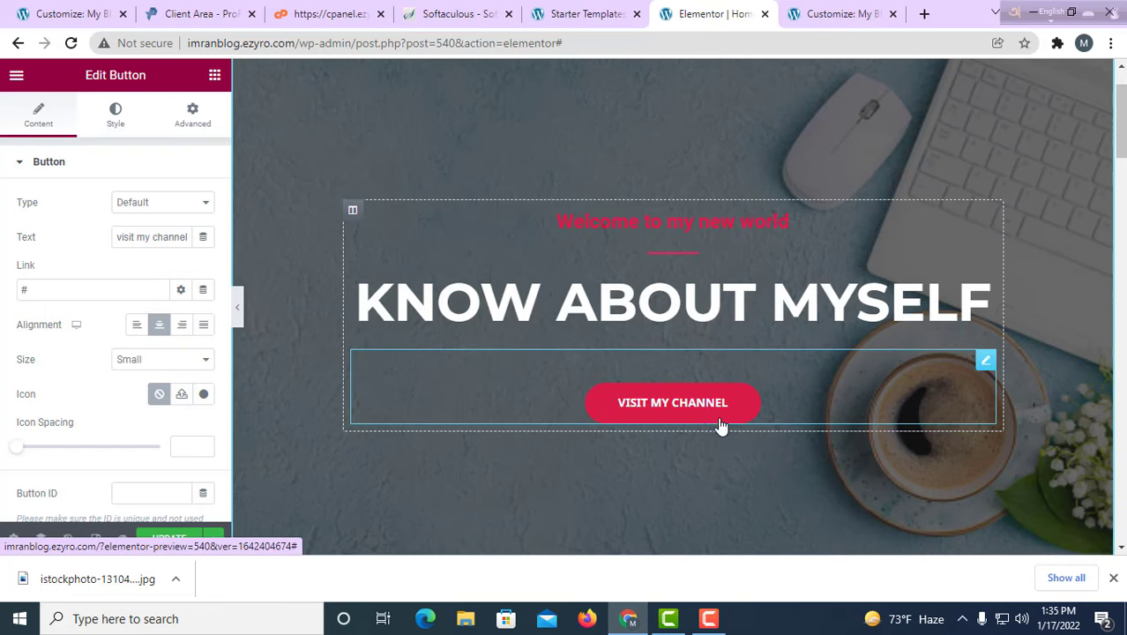
- Open YouTube in a new browser tab and search it for "etc bangla"
click(926, 14)
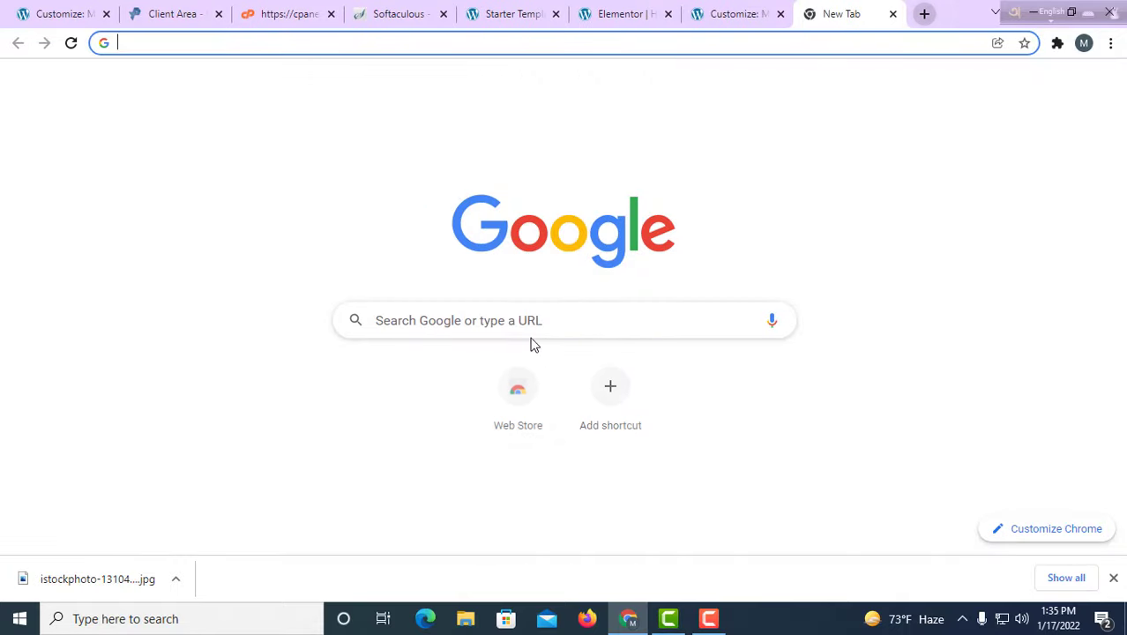
click(531, 331)
click(402, 358)
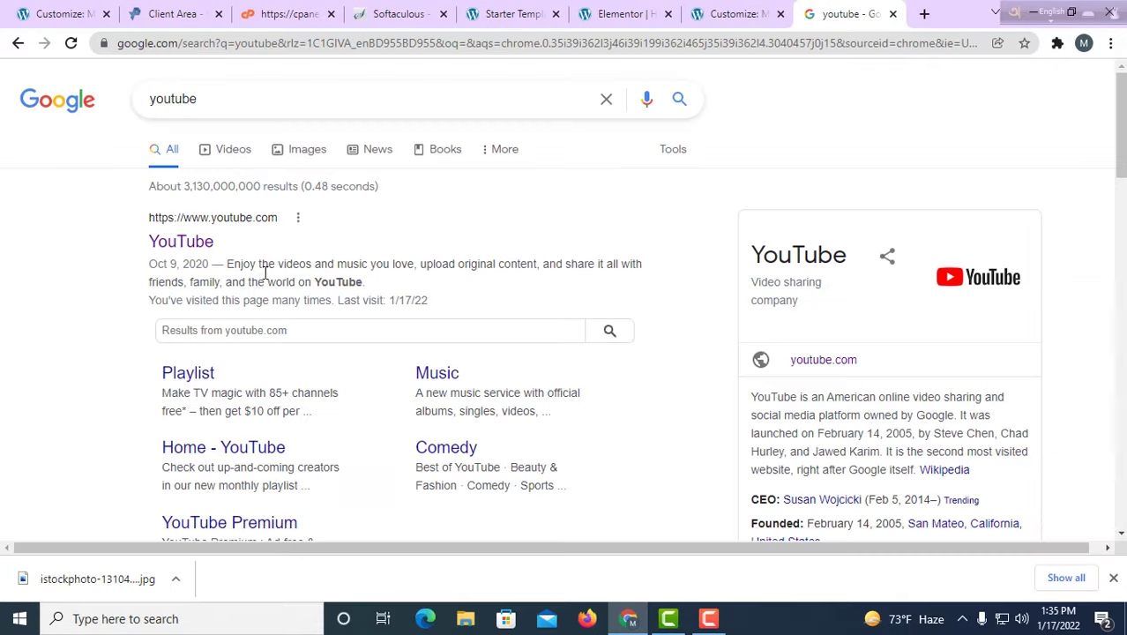
click(179, 247)
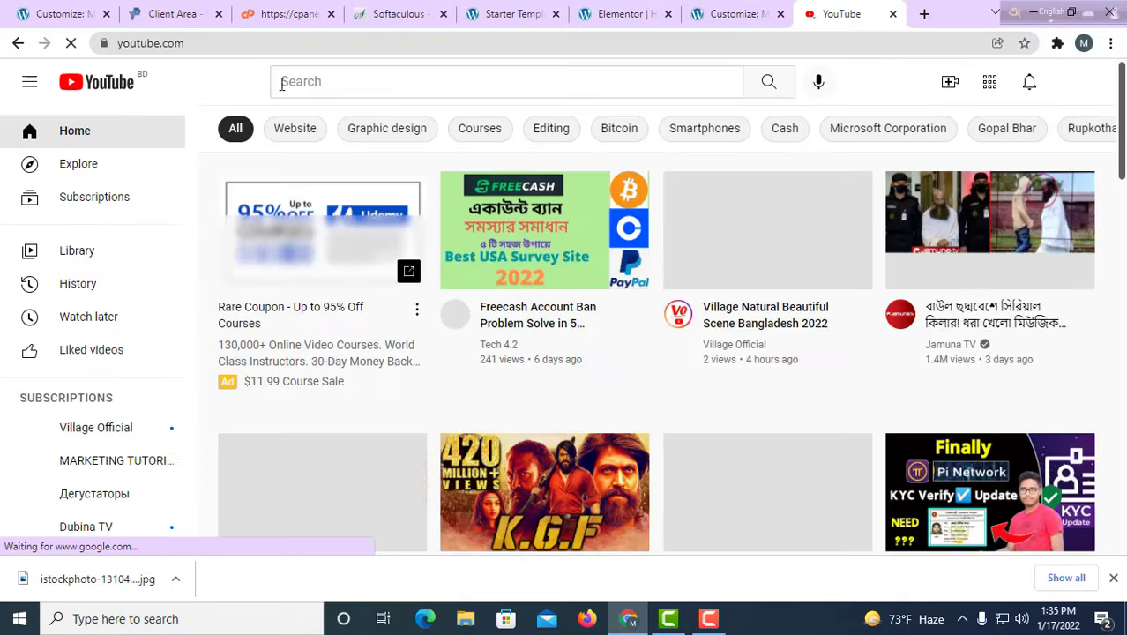
click(294, 81)
text(e)
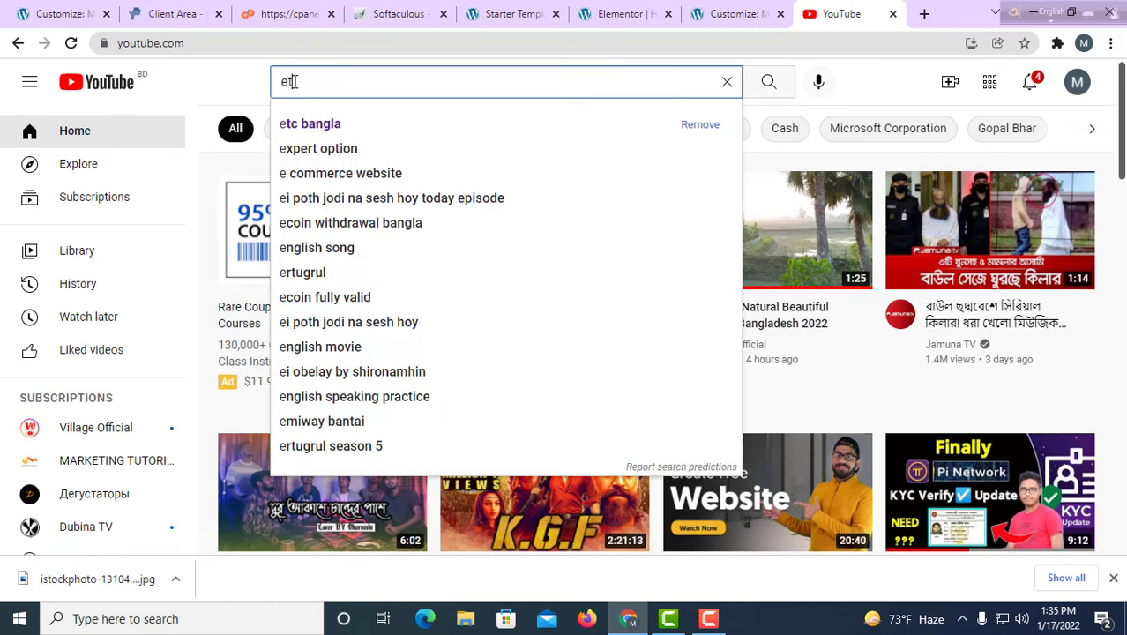
text(tc bangl)
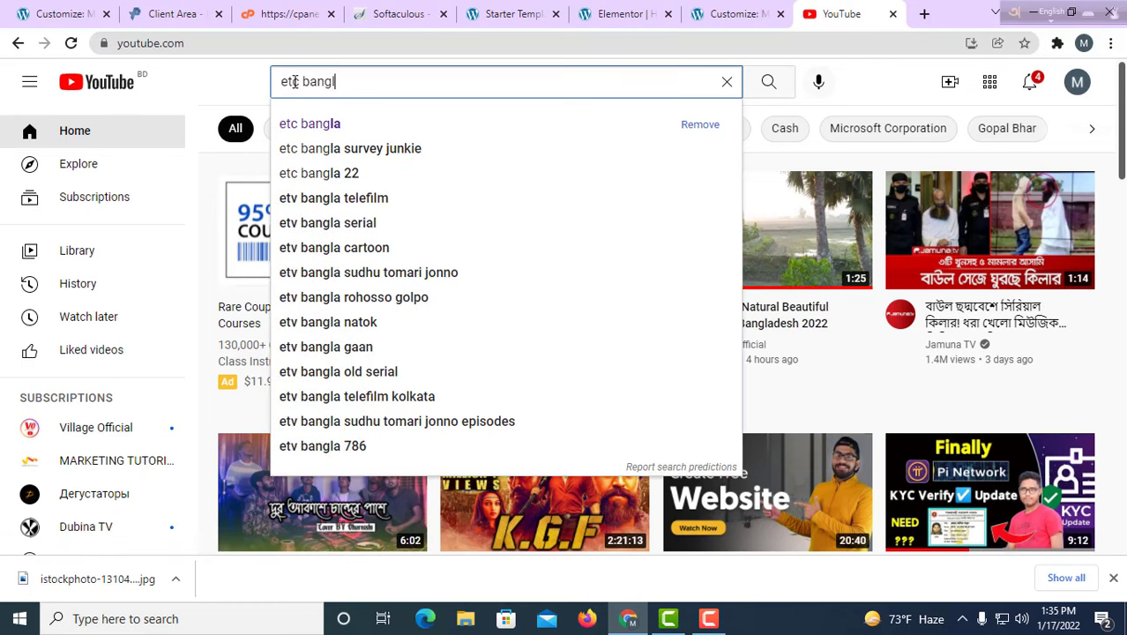
text(a)
key(Return)
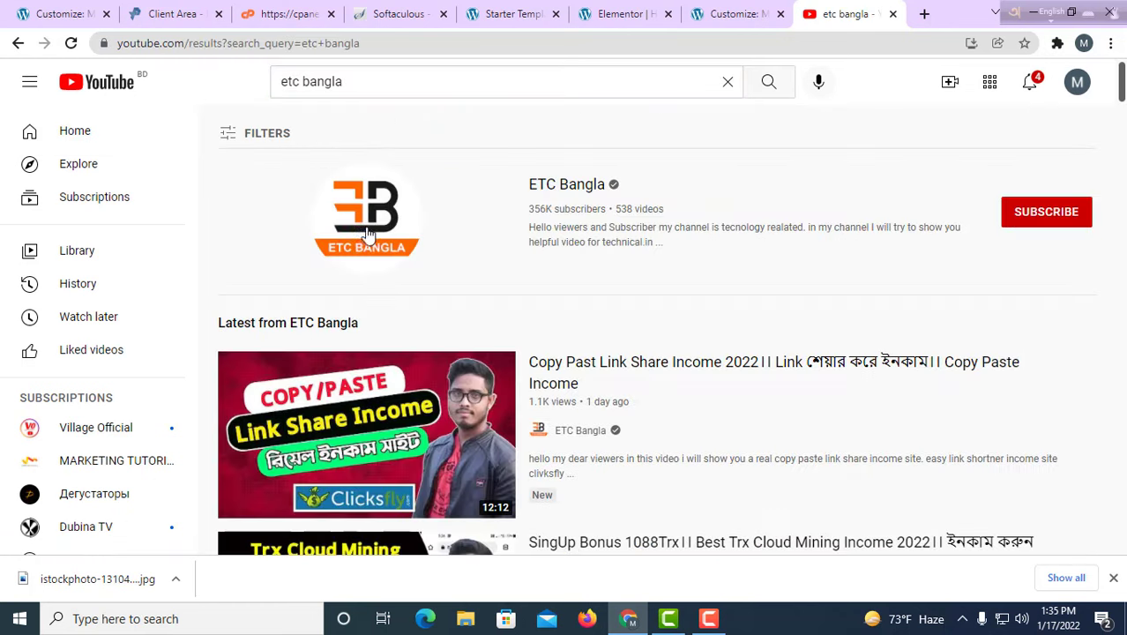
- Open the ETC Bangla channel page and copy its web address
click(350, 242)
click(231, 43)
right_click(231, 43)
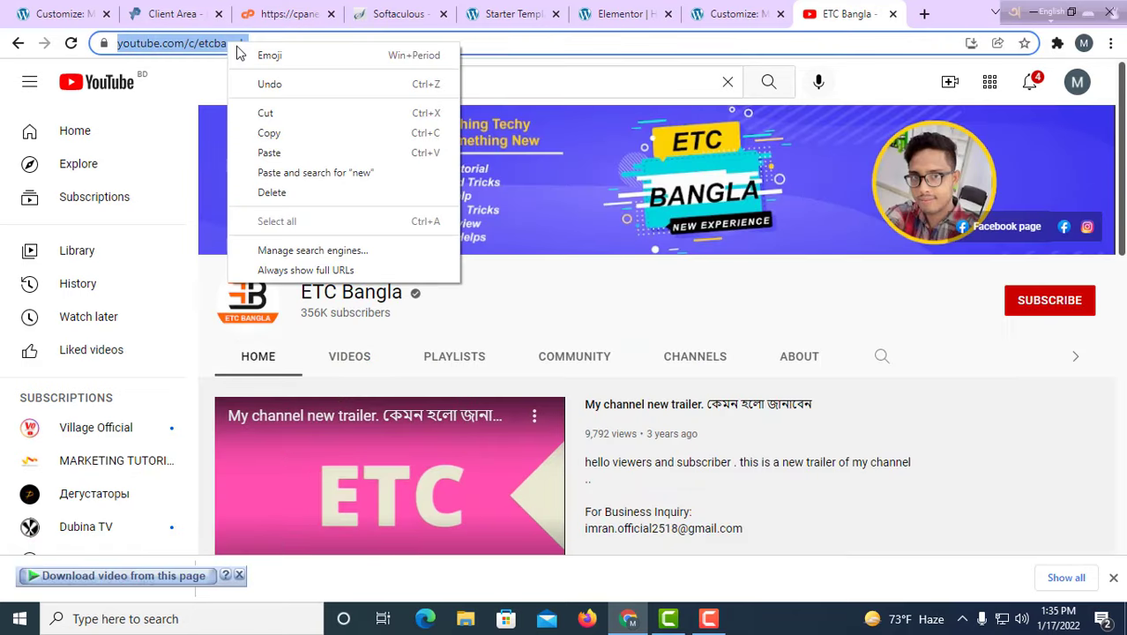
click(309, 134)
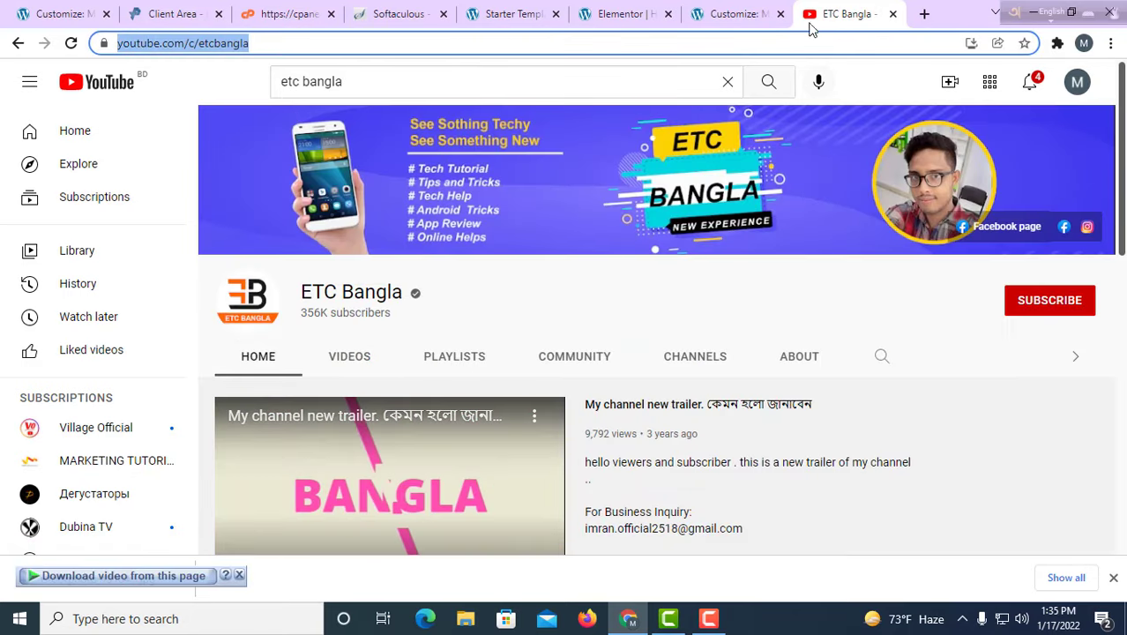
- Return to the Elementor editor, paste the copied YouTube channel address into the hero button's link and update the page
click(741, 15)
click(641, 13)
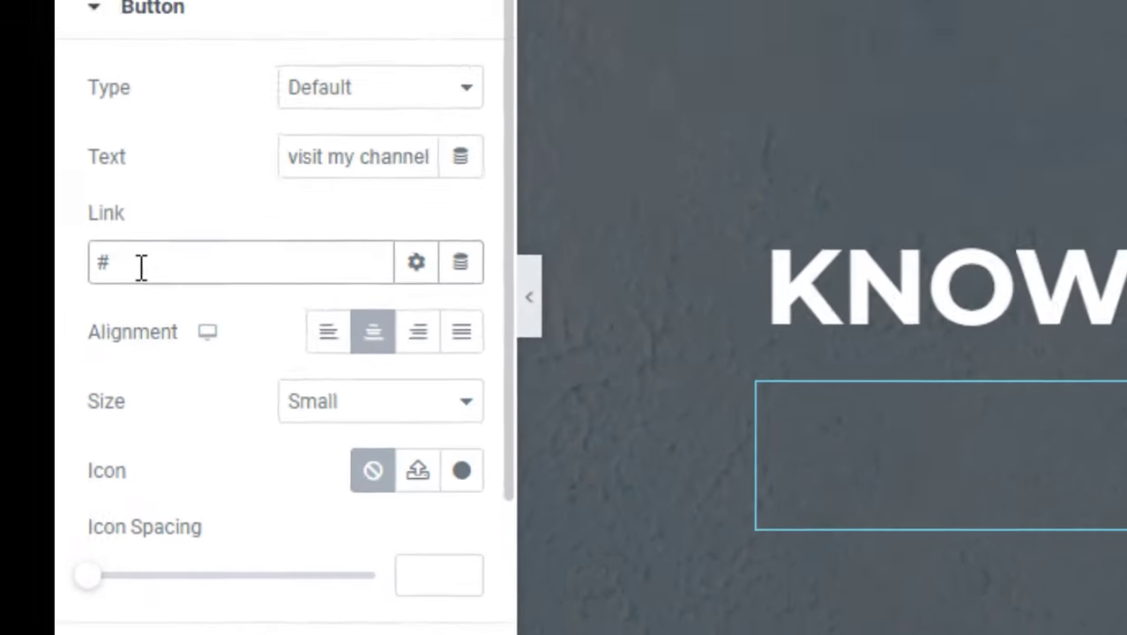
right_click(44, 292)
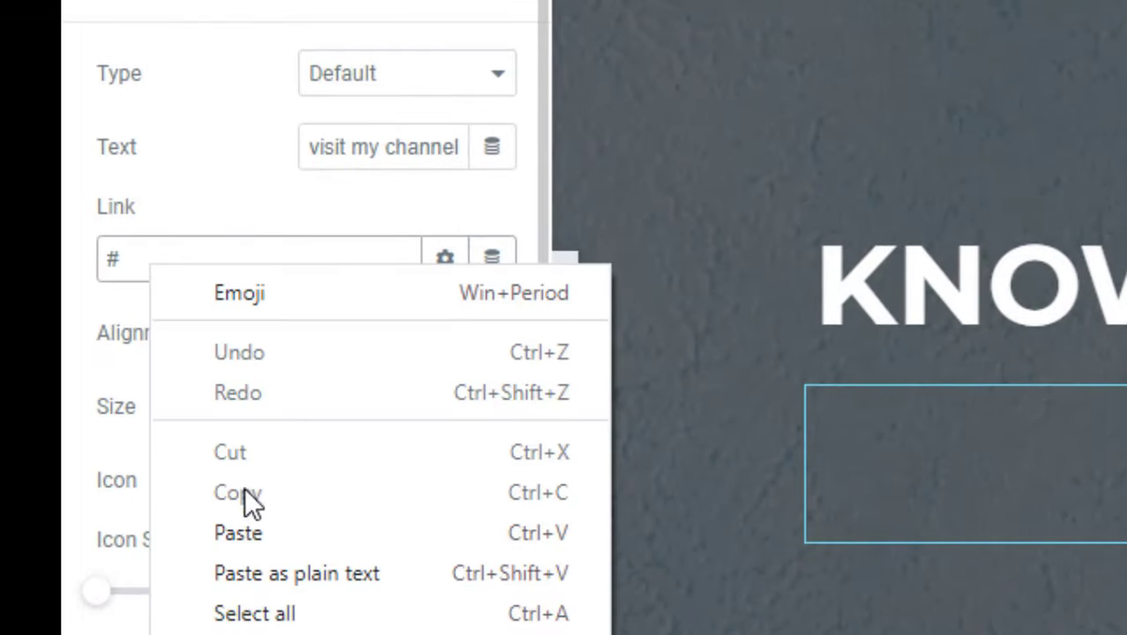
click(261, 533)
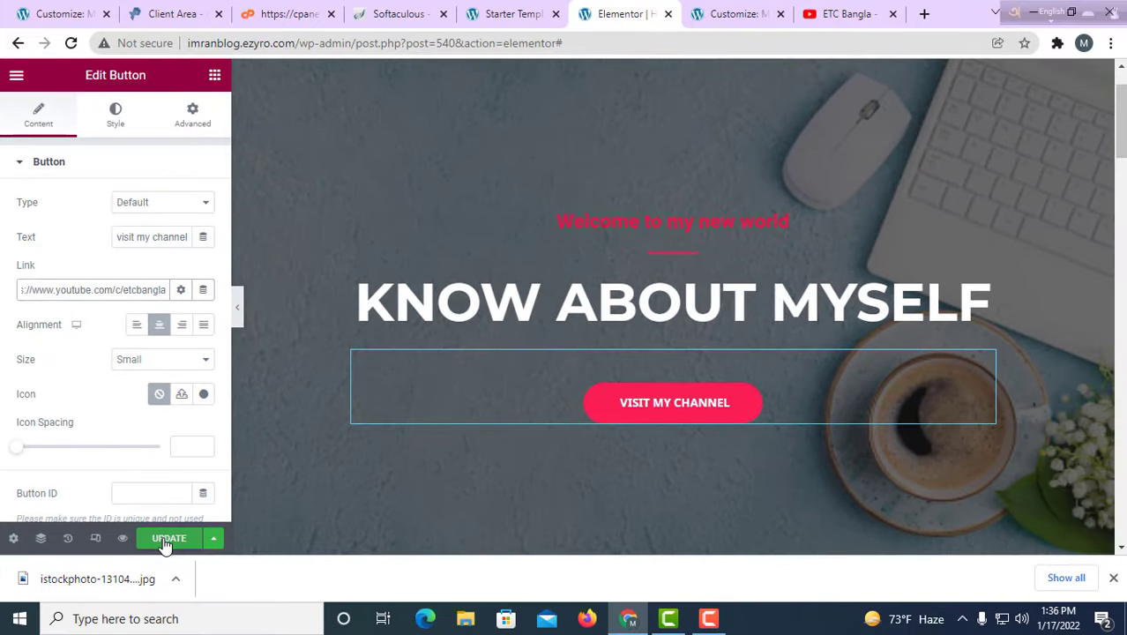
click(164, 542)
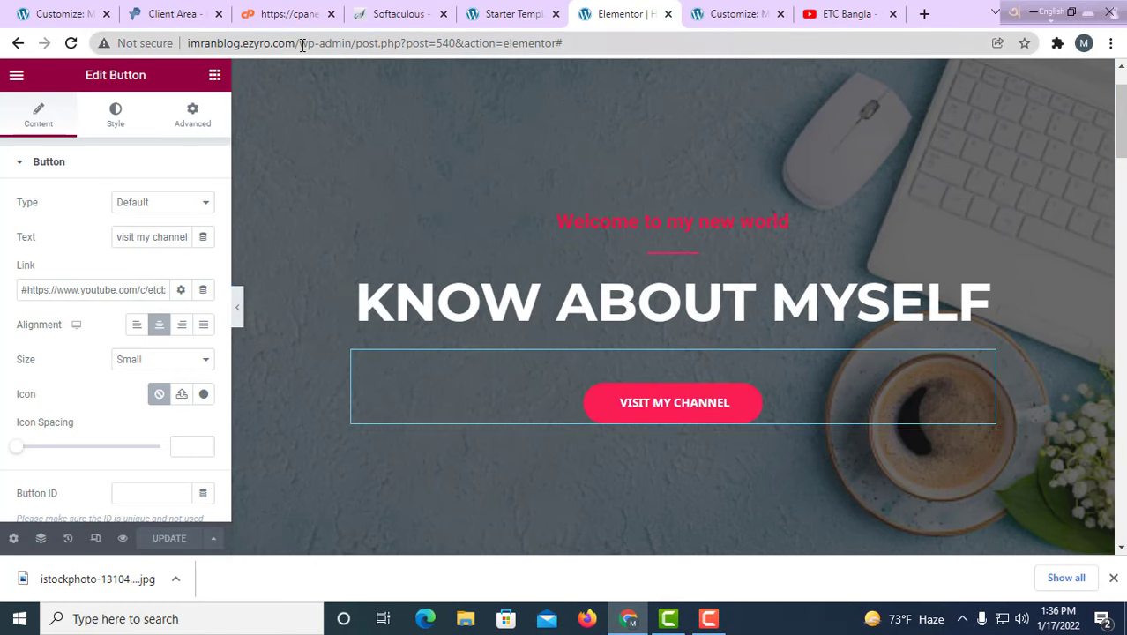
- Copy the site address imranblog.ezyro.com and close the YouTube and extra Customize tabs
drag(296, 42, 279, 42)
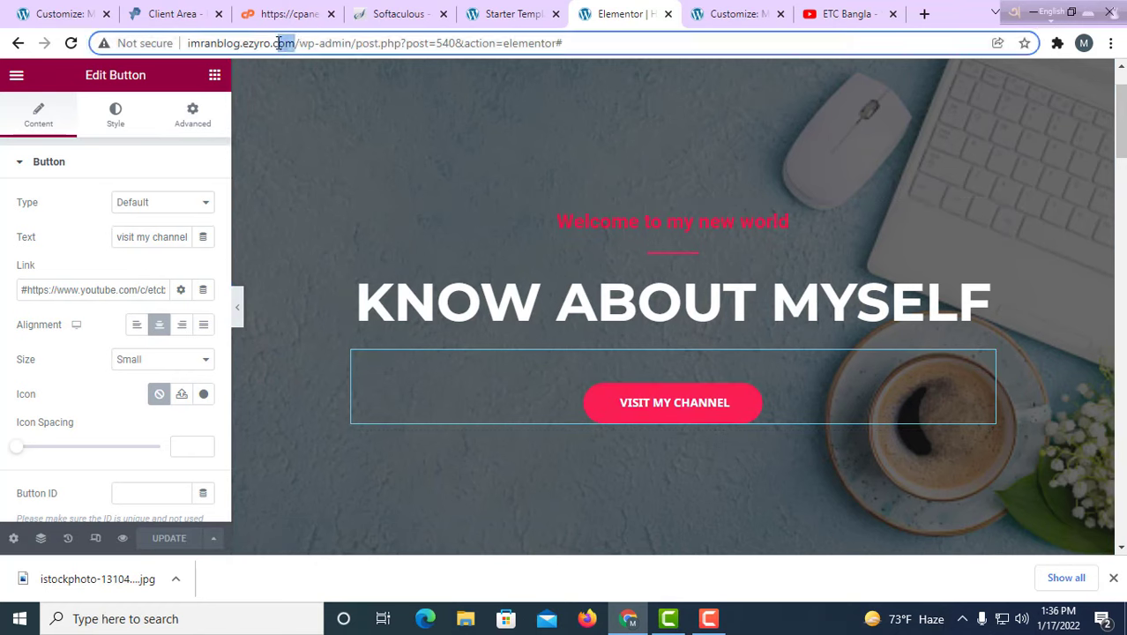
right_click(190, 51)
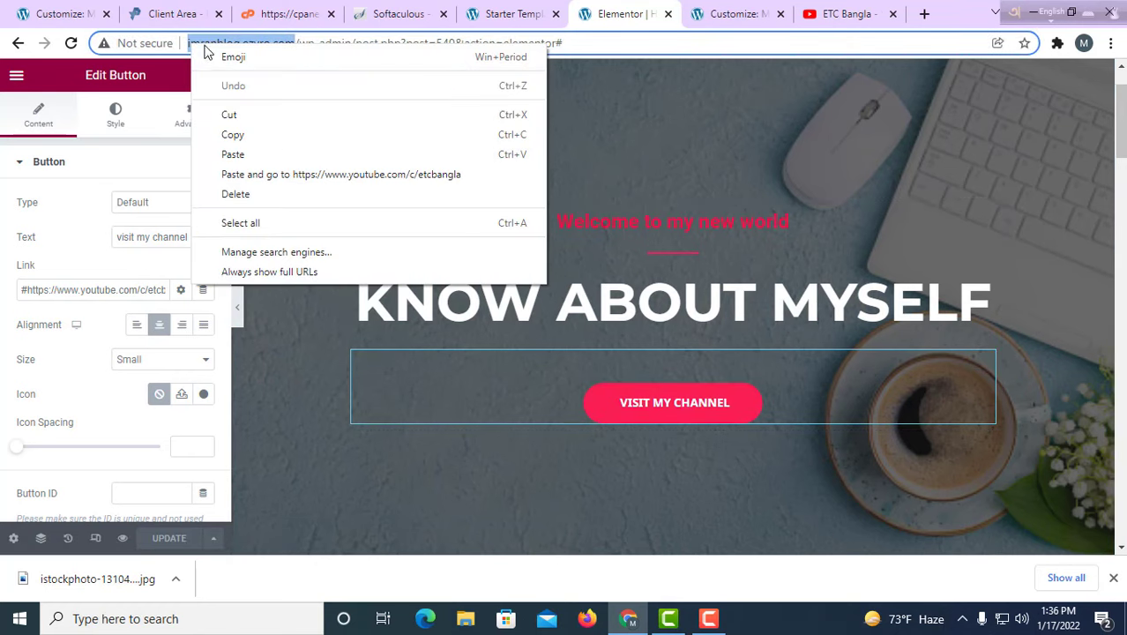
click(270, 137)
click(893, 13)
click(780, 13)
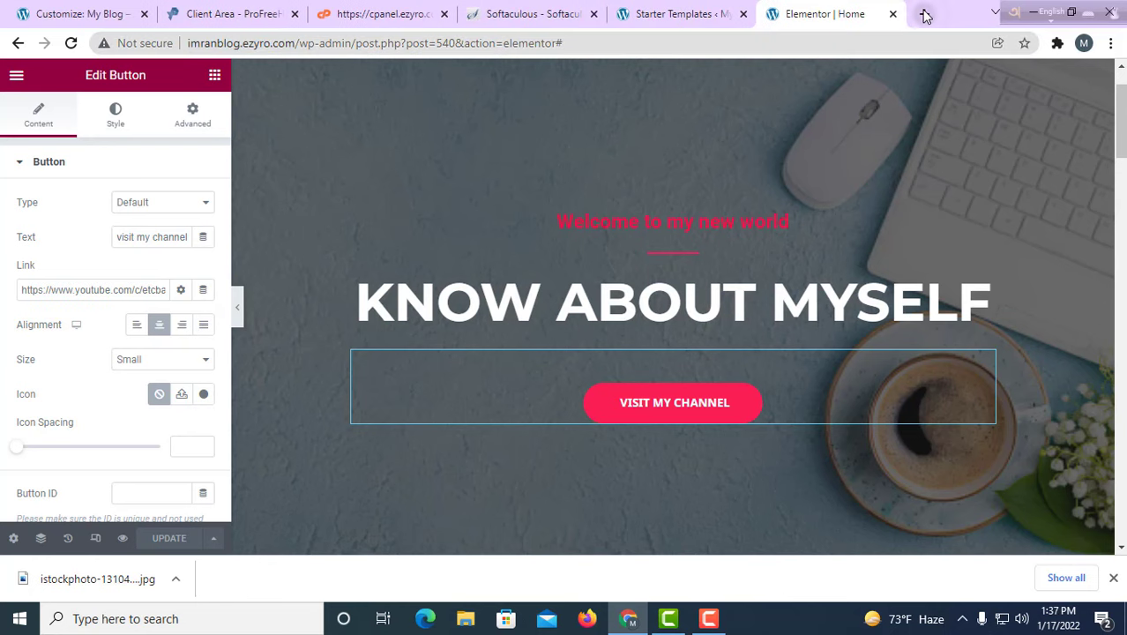
- Open imranblog.ezyro.com in a new tab and test the hero's "Visit my channel" button
click(925, 13)
right_click(277, 43)
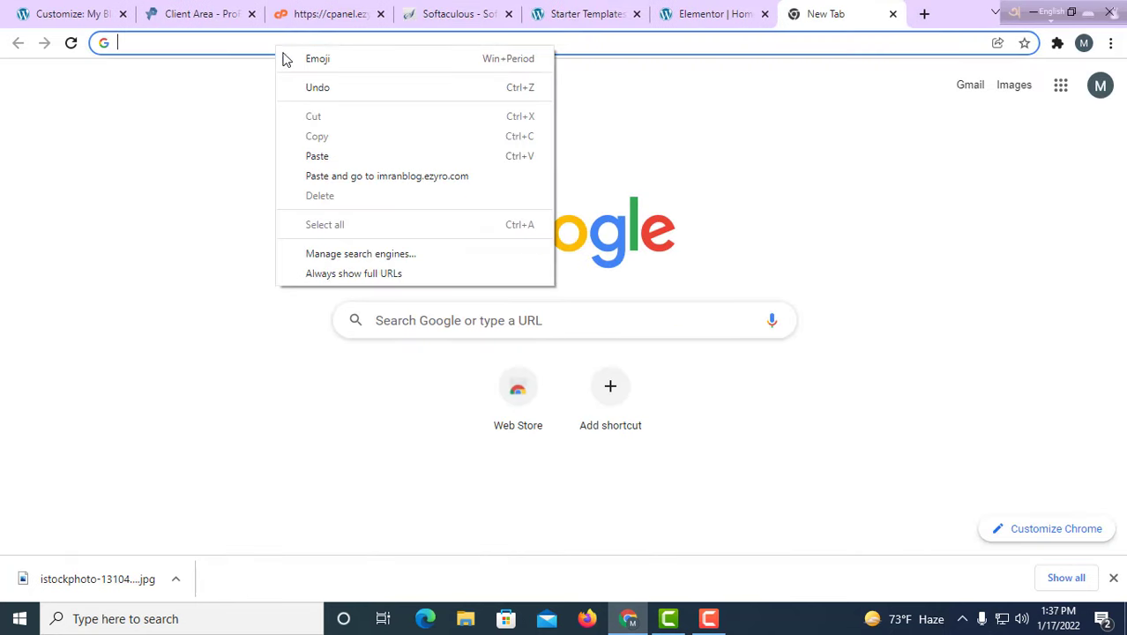
click(316, 156)
click(328, 79)
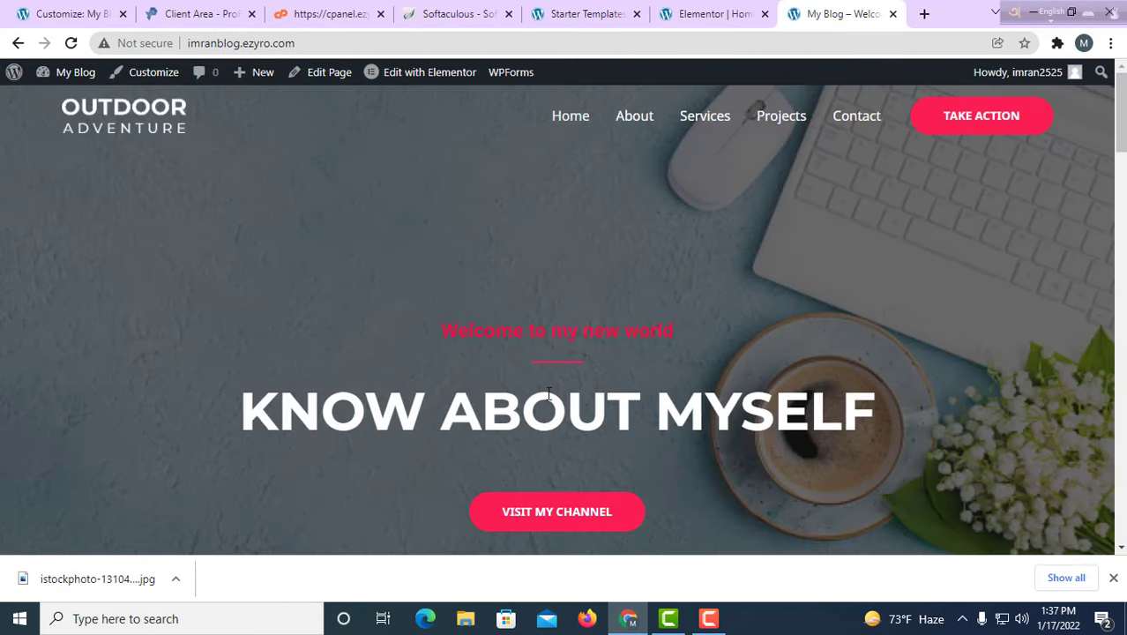
scroll(548, 394, down, 2)
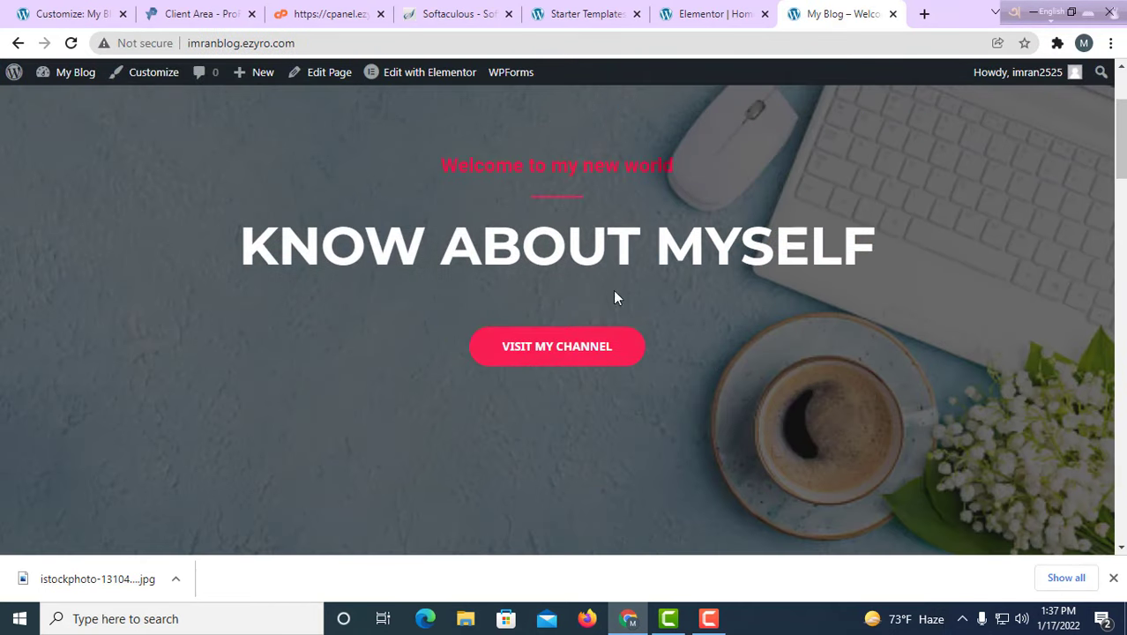
click(547, 353)
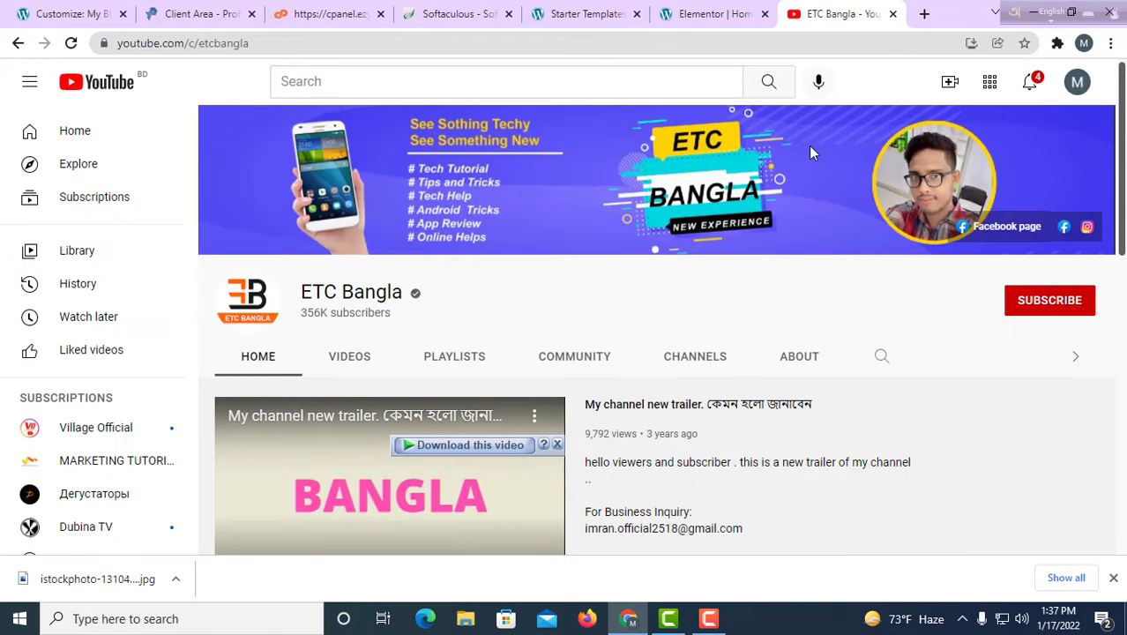
- Return to the Elementor editor and examine the hero section's style, advanced and layout settings
click(710, 14)
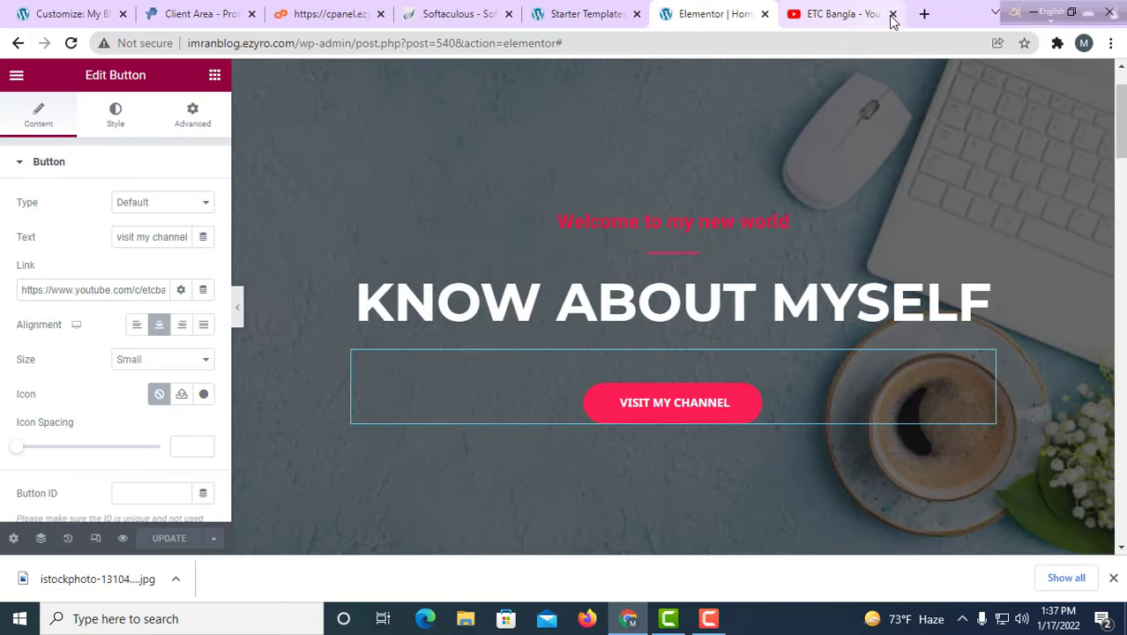
scroll(546, 196, down, 2)
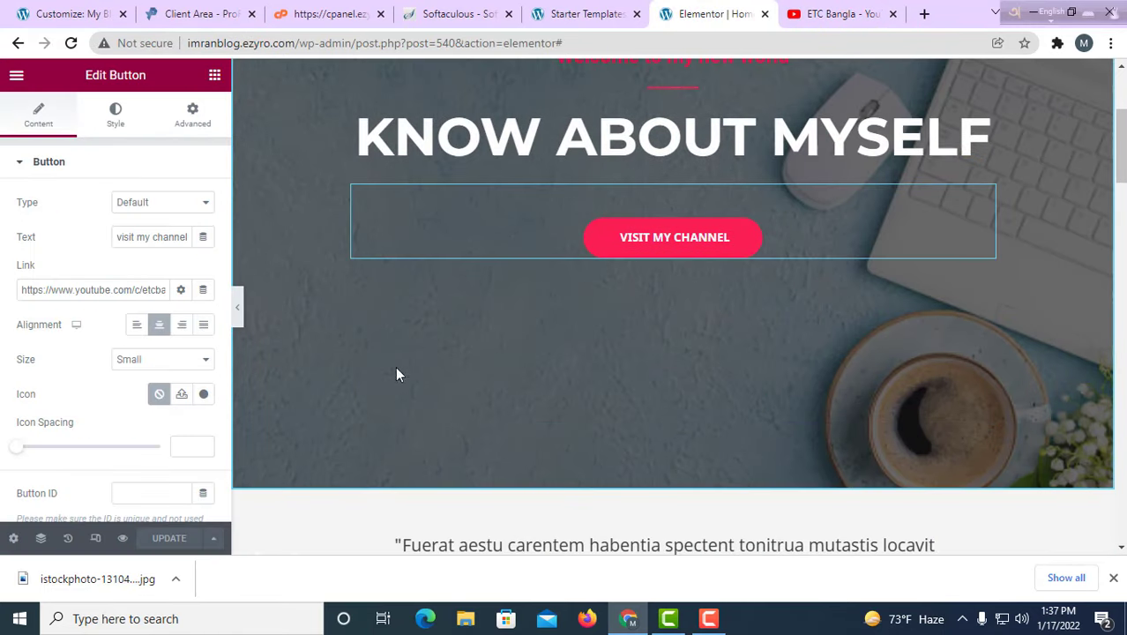
scroll(898, 265, down, 2)
scroll(700, 100, up, 5)
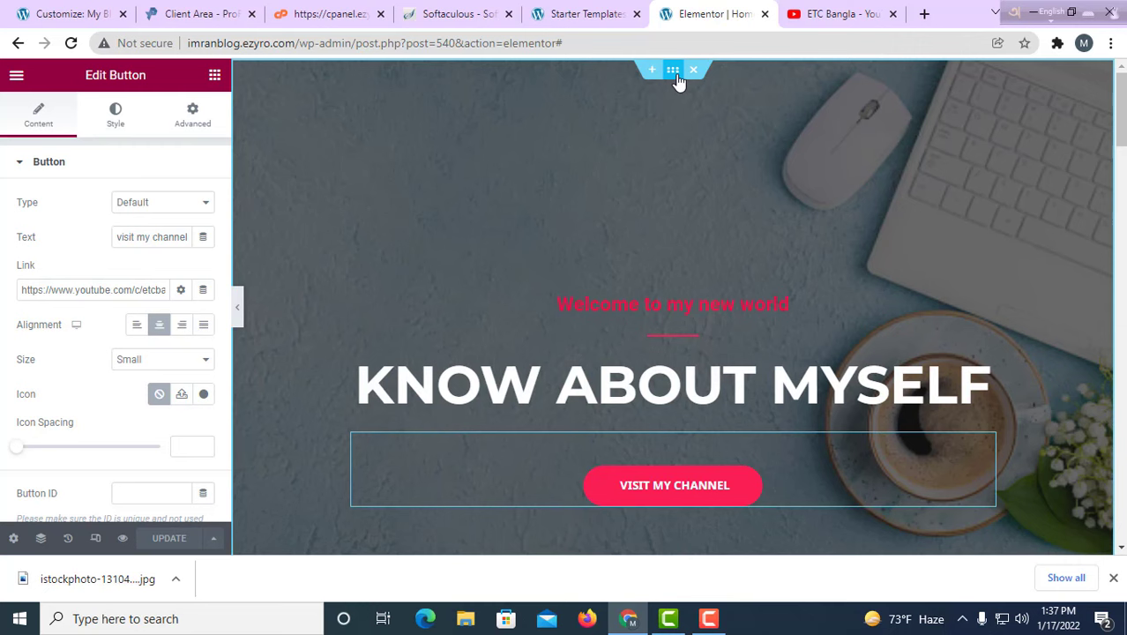
click(677, 77)
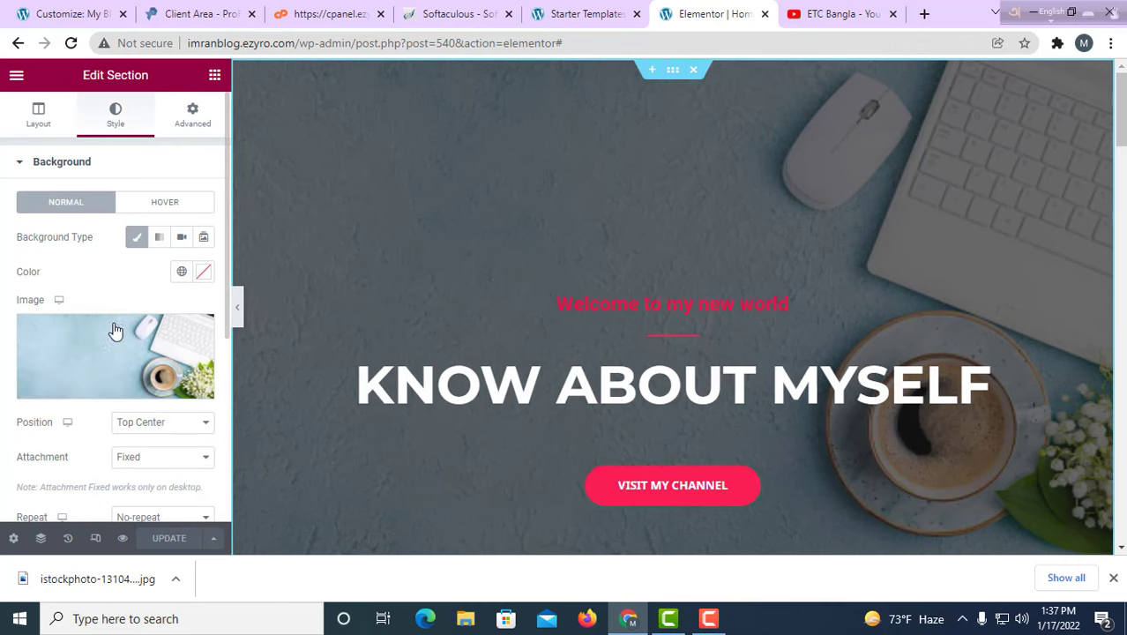
scroll(657, 379, down, 3)
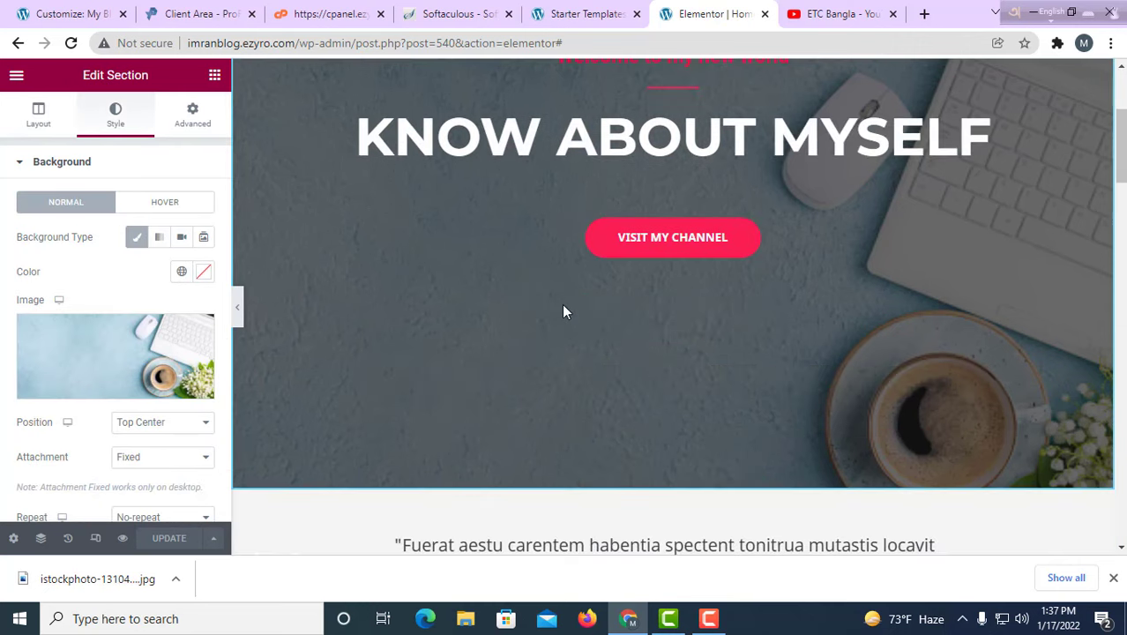
click(53, 112)
click(194, 128)
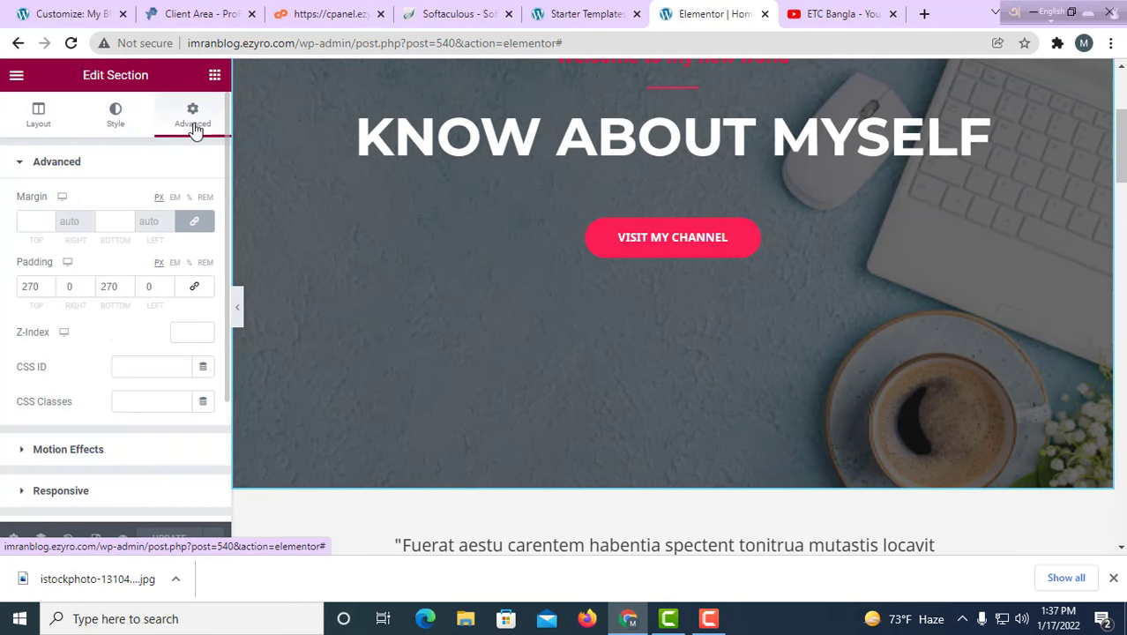
click(97, 128)
click(44, 119)
scroll(171, 460, down, 3)
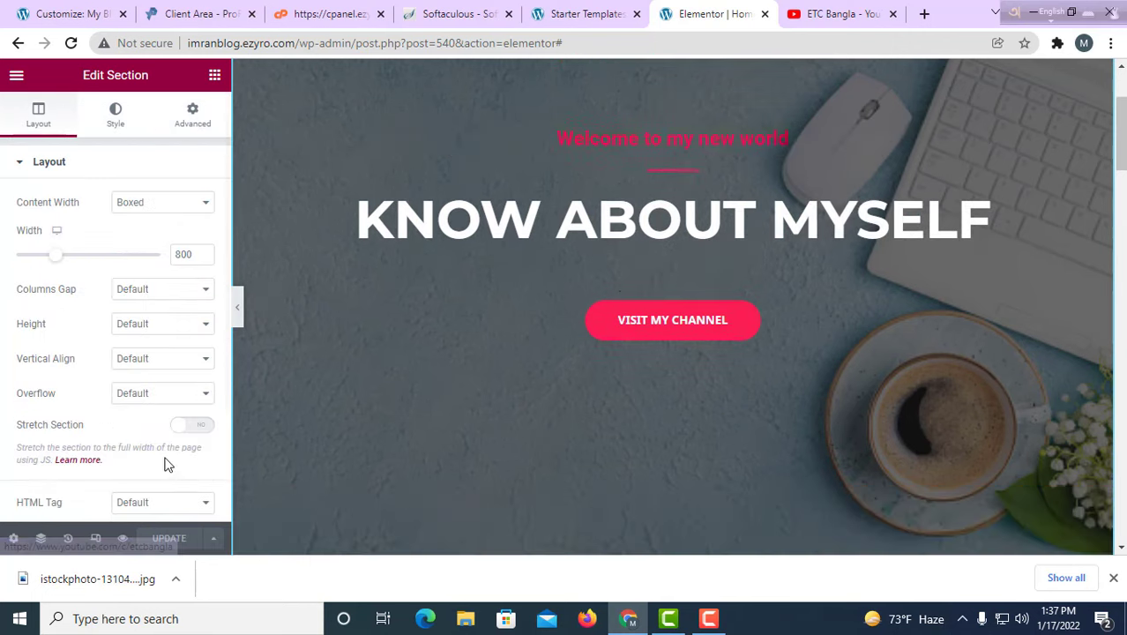
- Look over the editable text of the testimonial quote and the "Upcoming Events" heading below the hero
scroll(622, 375, down, 9)
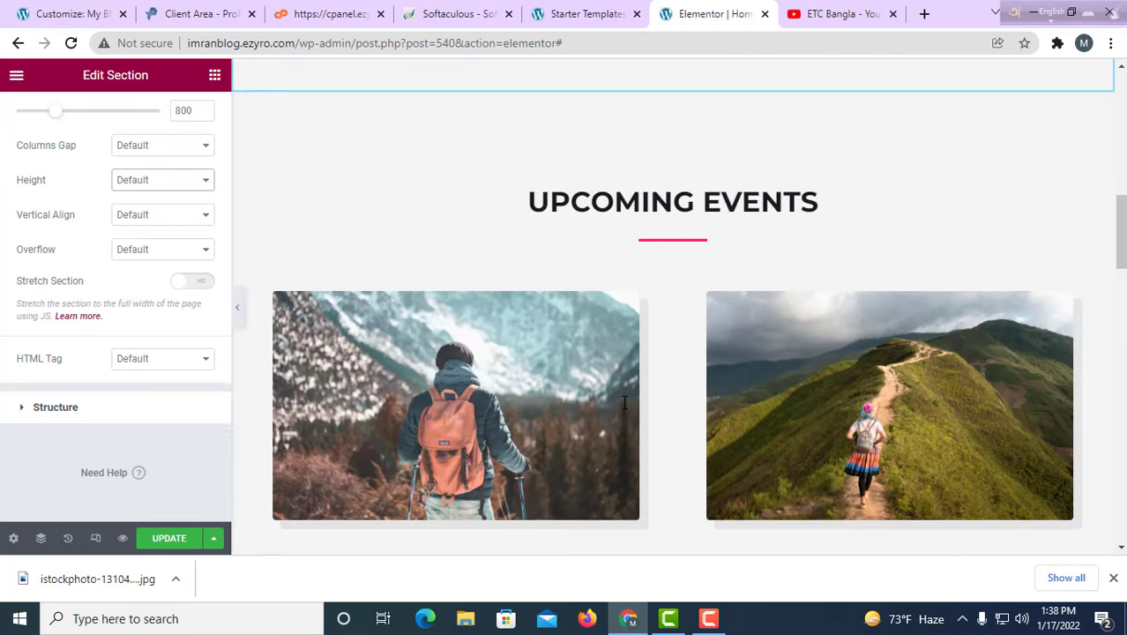
scroll(725, 319, up, 3)
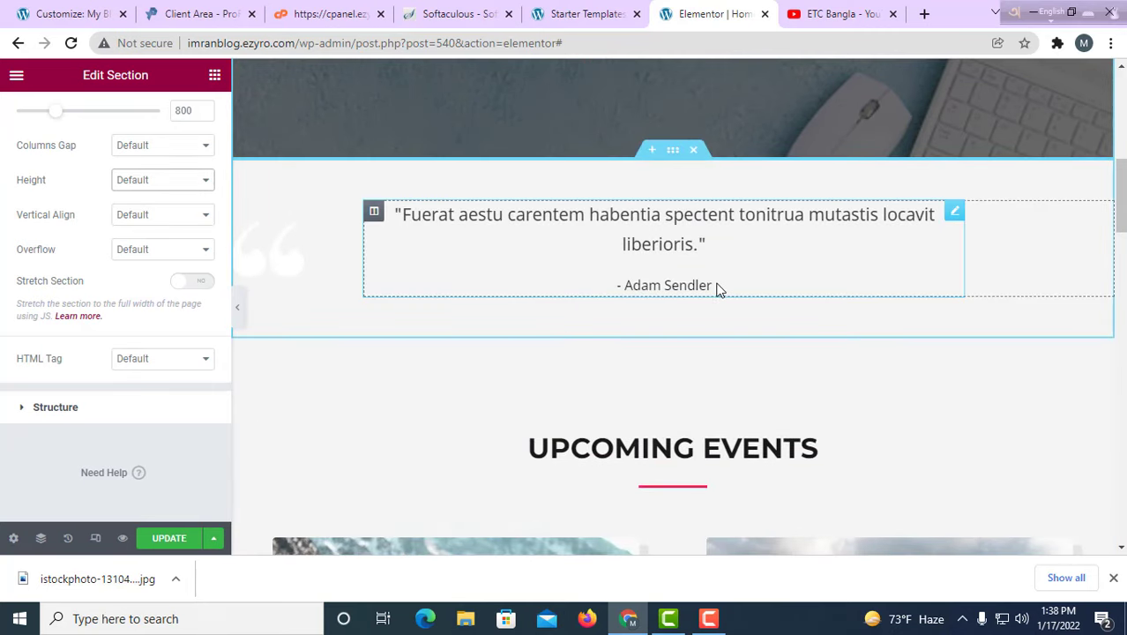
click(710, 248)
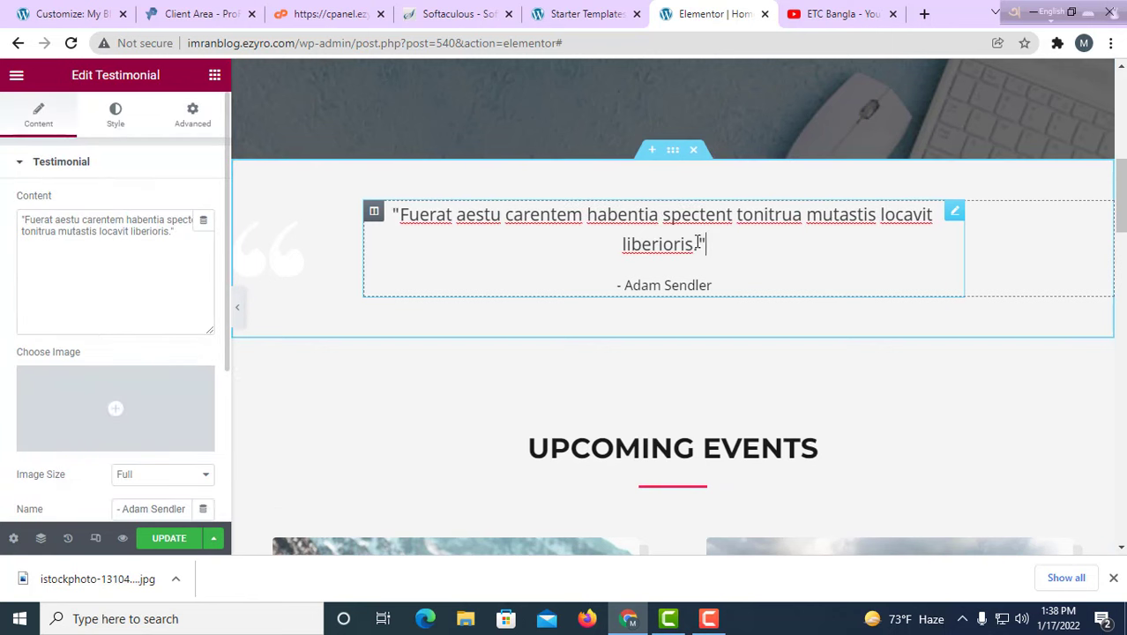
drag(704, 247, 402, 214)
scroll(690, 321, down, 3)
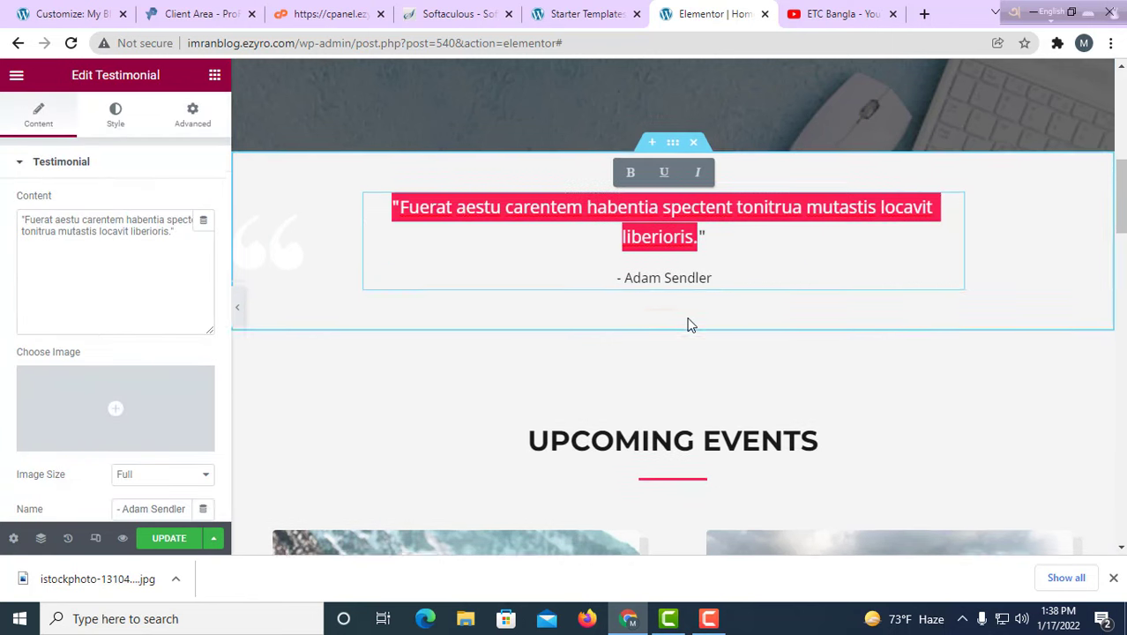
click(577, 201)
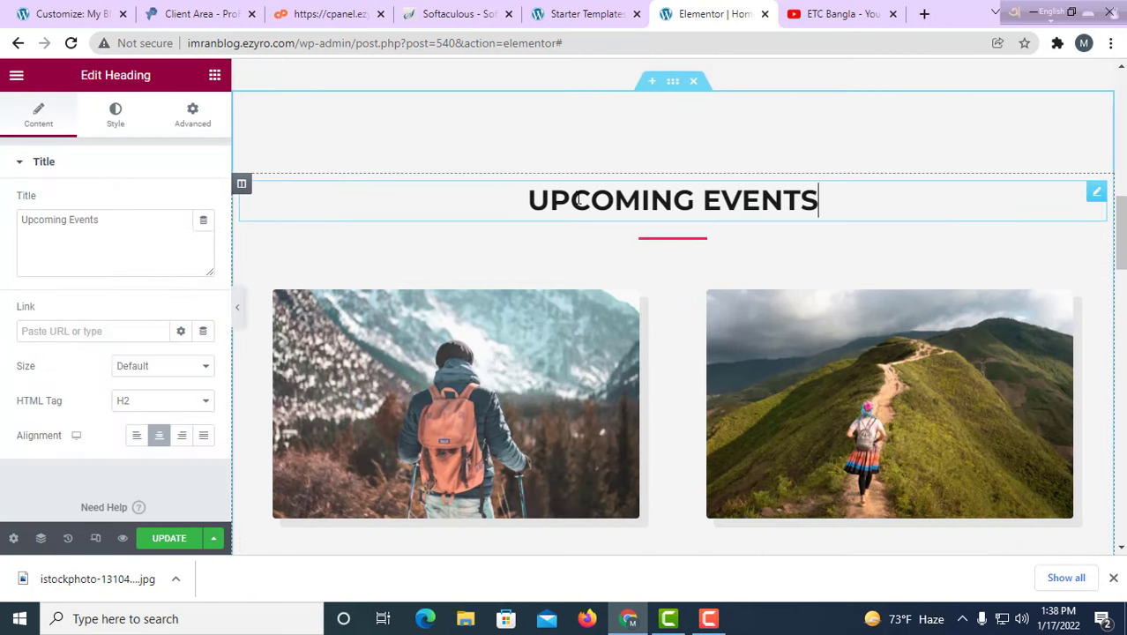
drag(506, 194, 833, 199)
scroll(843, 317, down, 2)
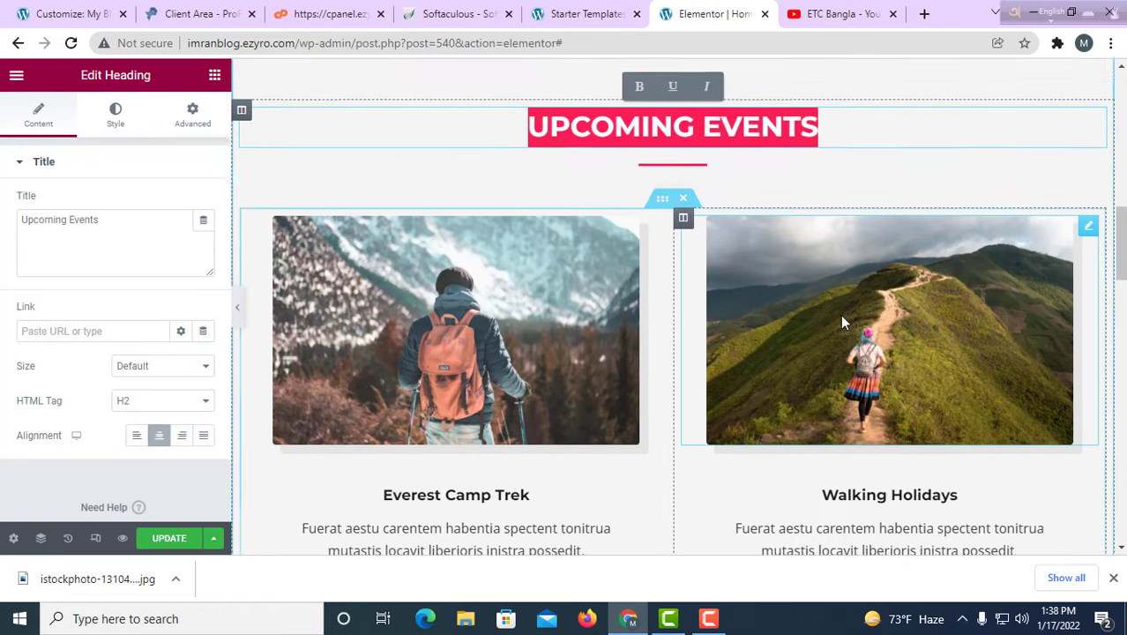
click(594, 100)
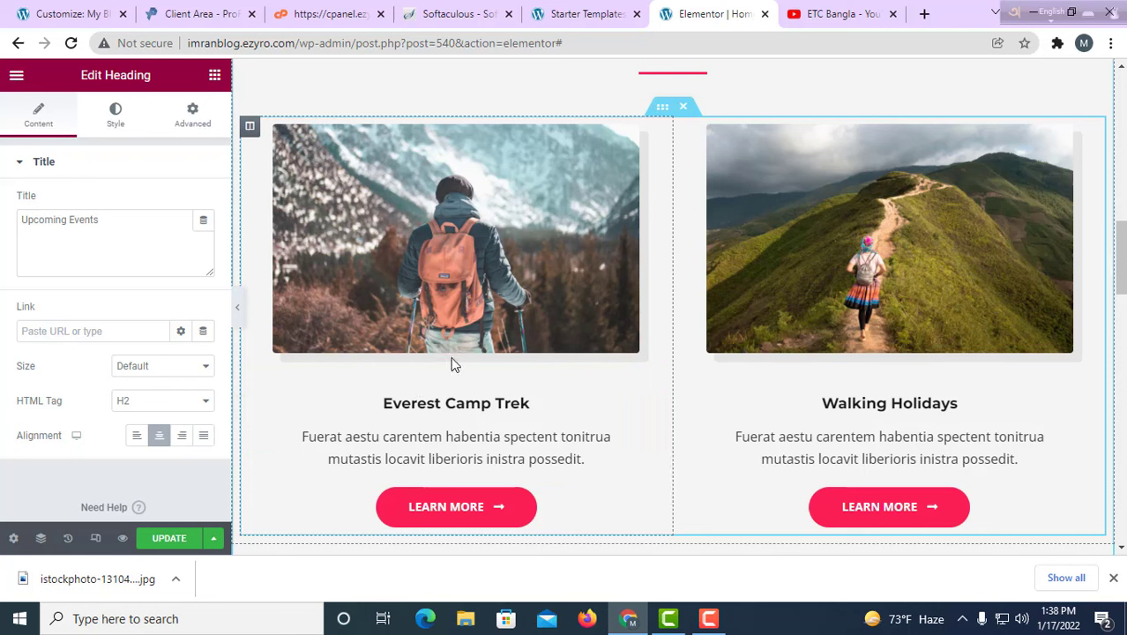
- Examine the Everest Camp Trek card's image choices in the media library and the settings of its Learn More button
click(448, 193)
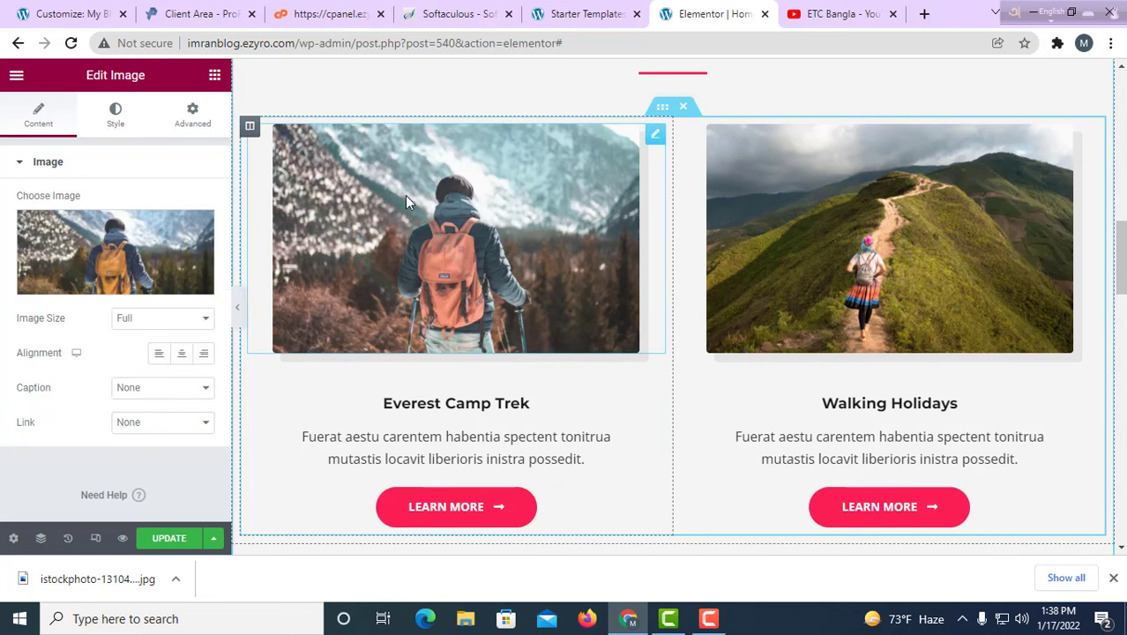
click(121, 281)
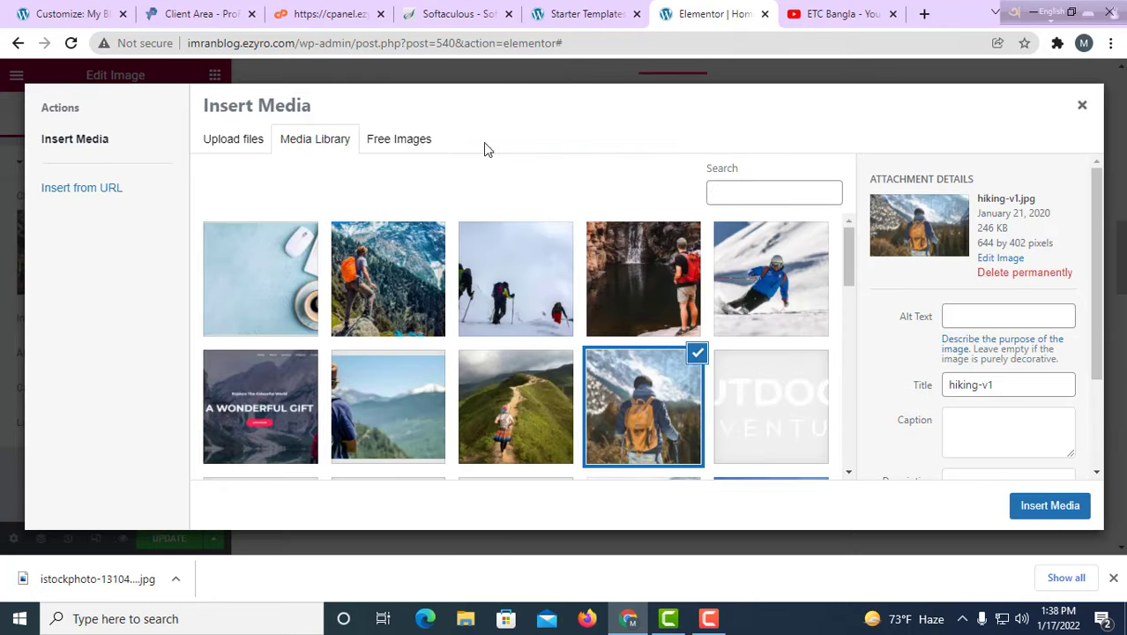
click(77, 86)
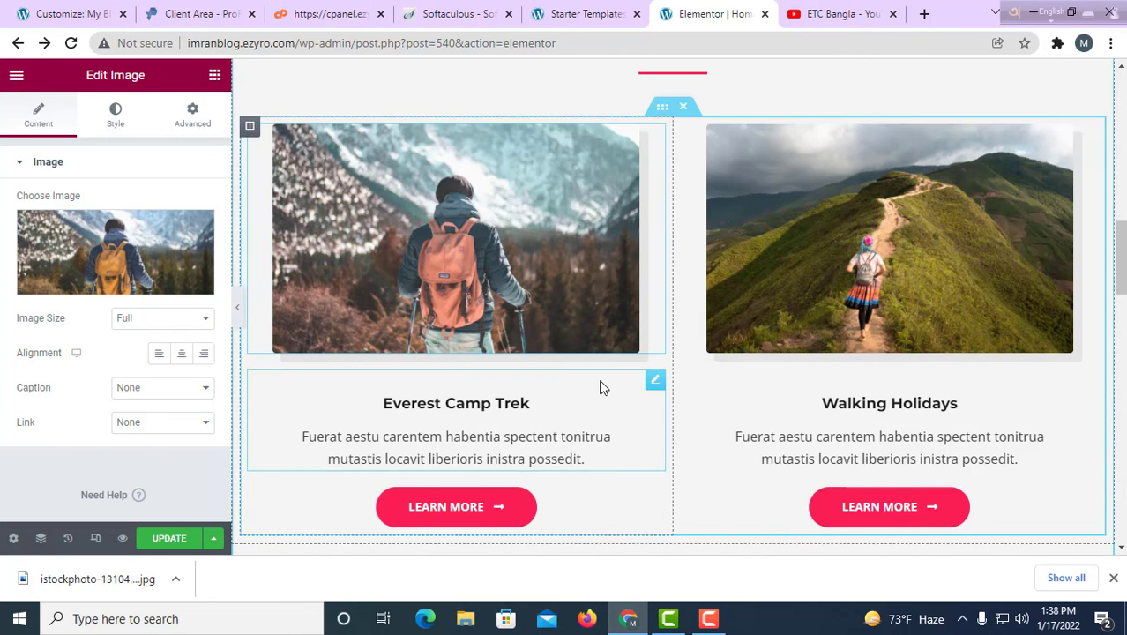
scroll(599, 385, down, 2)
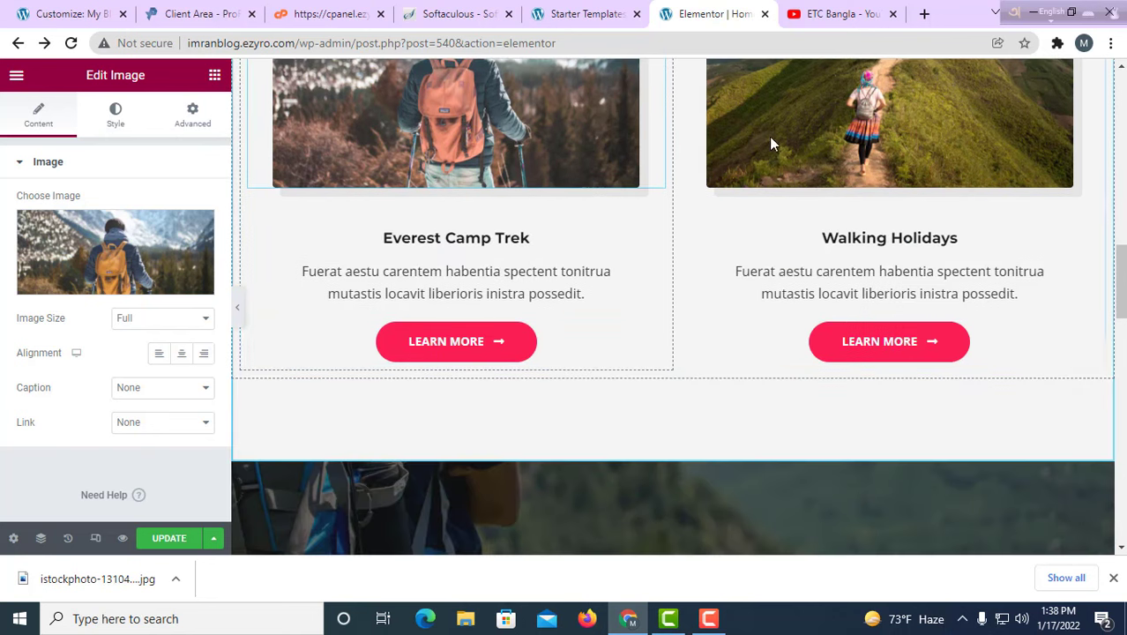
click(465, 351)
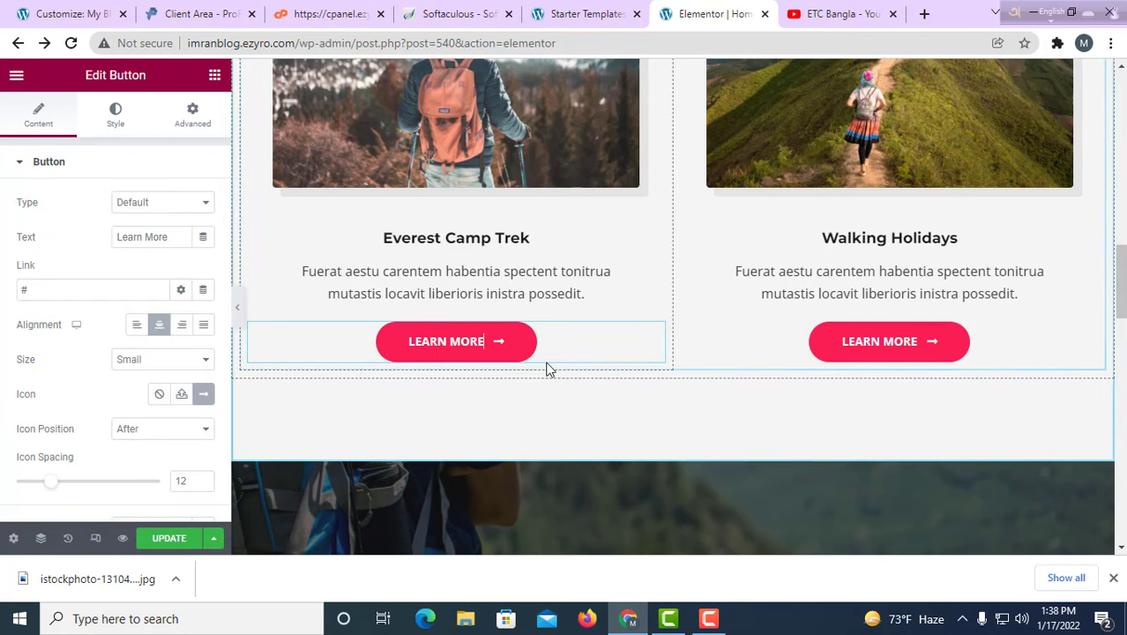
scroll(795, 342, down, 5)
scroll(494, 335, up, 4)
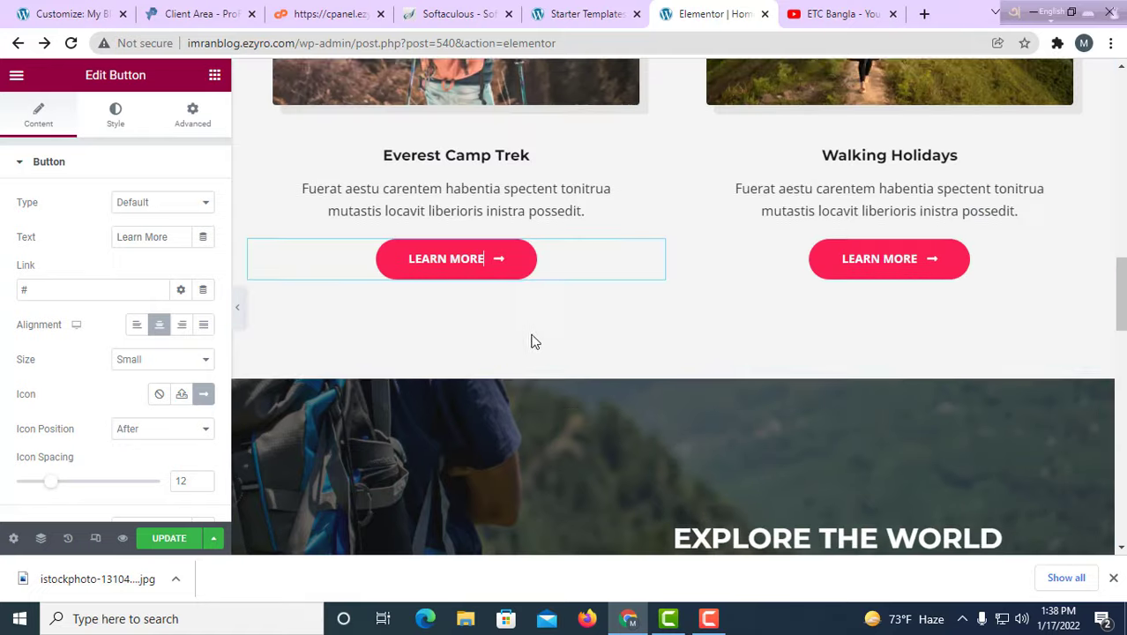
- Look over the editable text of the "Explore The World" heading and the paragraph beneath it
scroll(523, 342, down, 5)
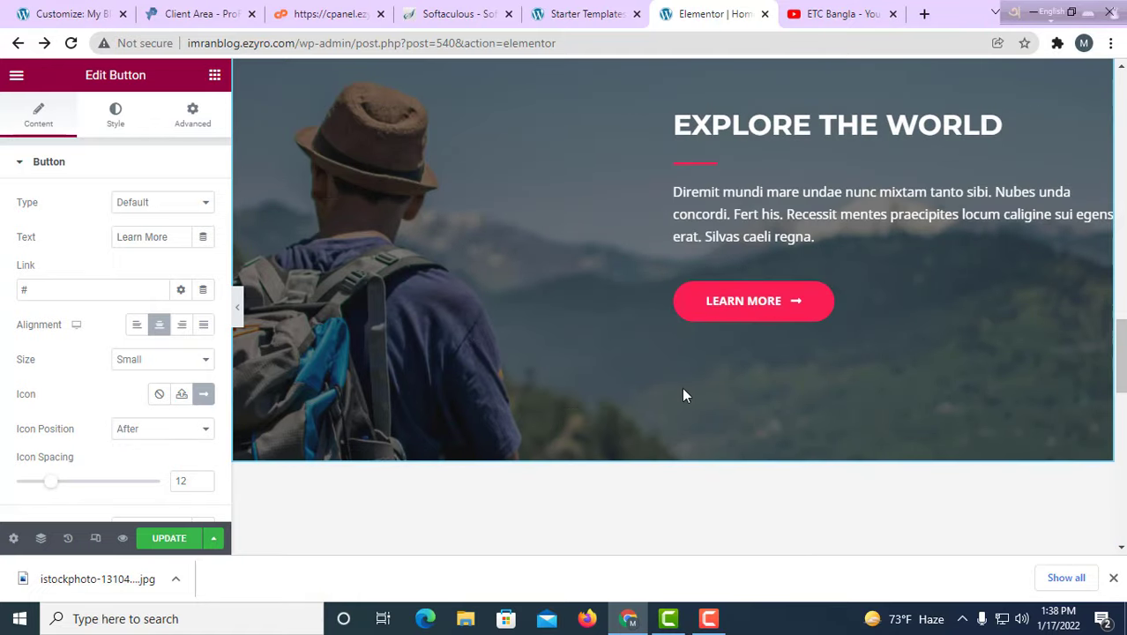
scroll(681, 395, up, 2)
click(776, 289)
double_click(759, 290)
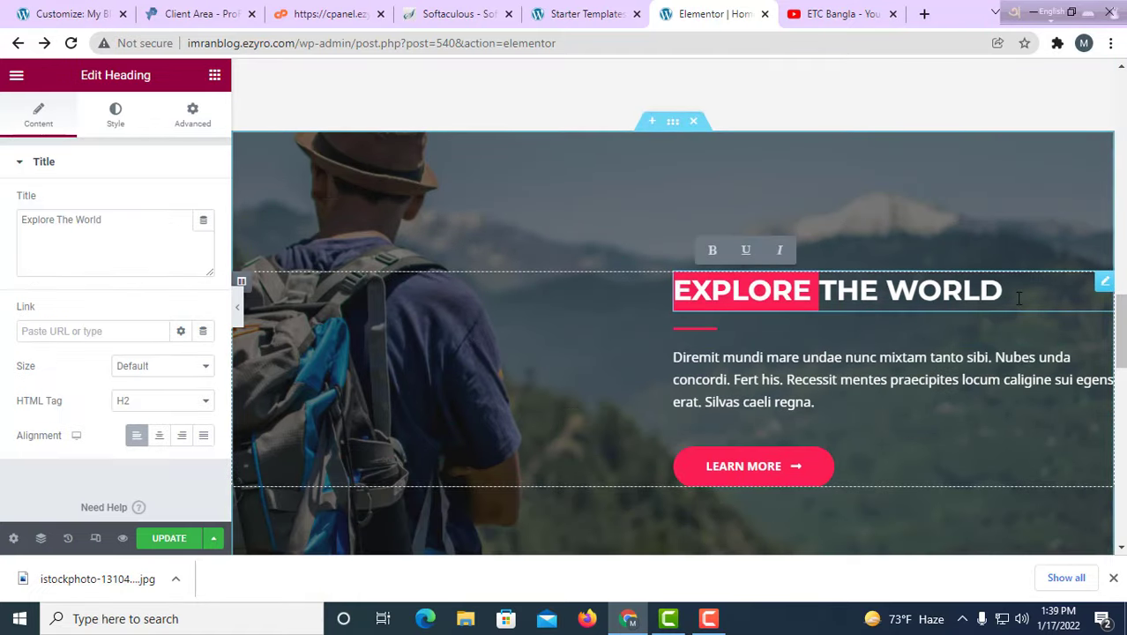
drag(1019, 299, 669, 321)
click(834, 402)
drag(815, 402, 674, 358)
scroll(732, 459, down, 4)
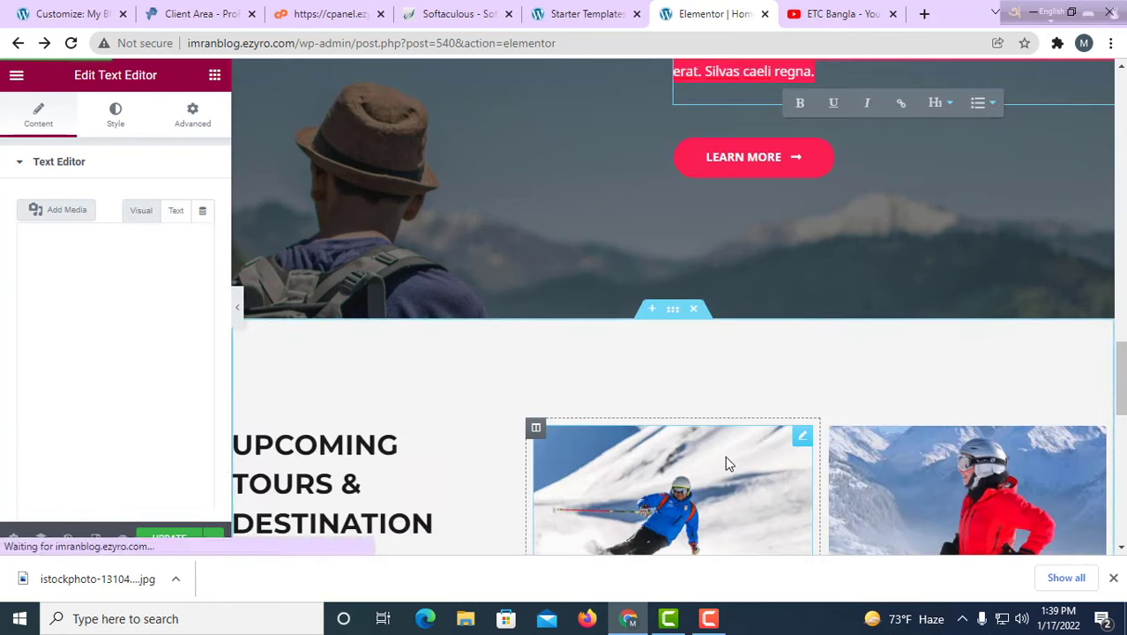
- Examine the "Upcoming Tours & Destination" heading, its image gallery and the rest of the page down to the footer
scroll(725, 456, down, 6)
scroll(589, 428, up, 3)
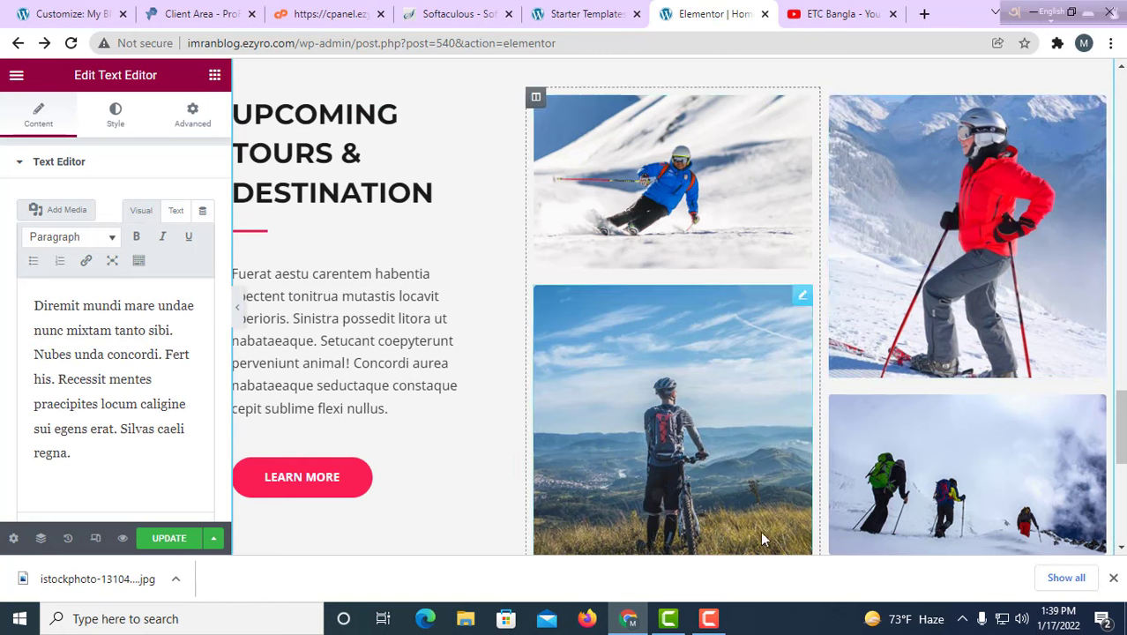
scroll(1005, 346, down, 4)
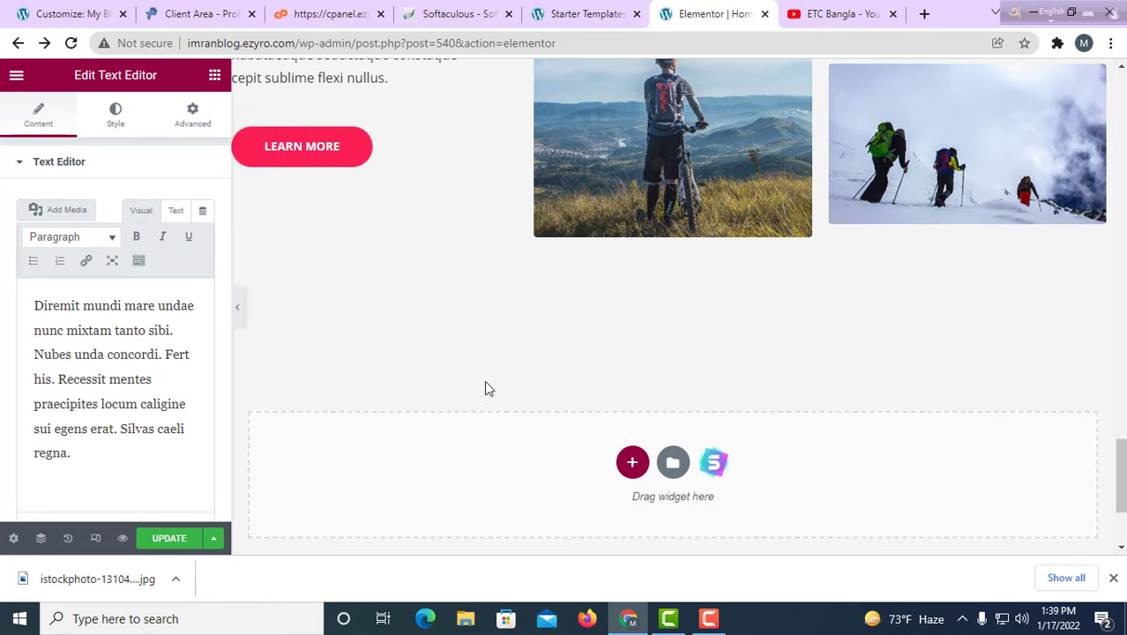
scroll(485, 384, up, 3)
click(305, 115)
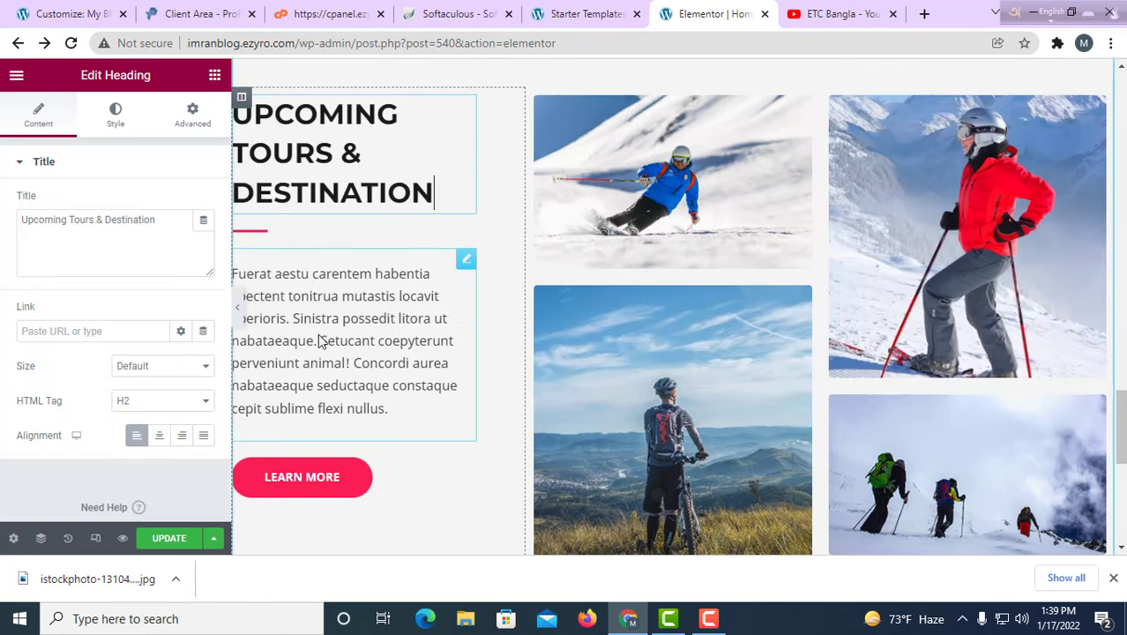
scroll(307, 523, down, 5)
scroll(374, 486, up, 15)
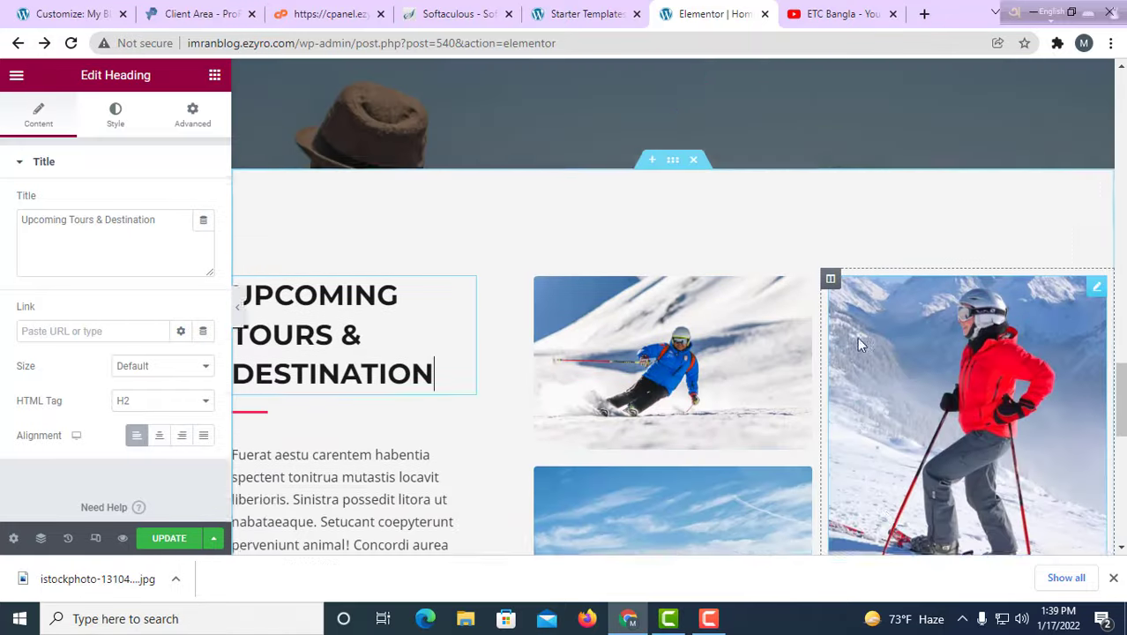
scroll(583, 408, down, 15)
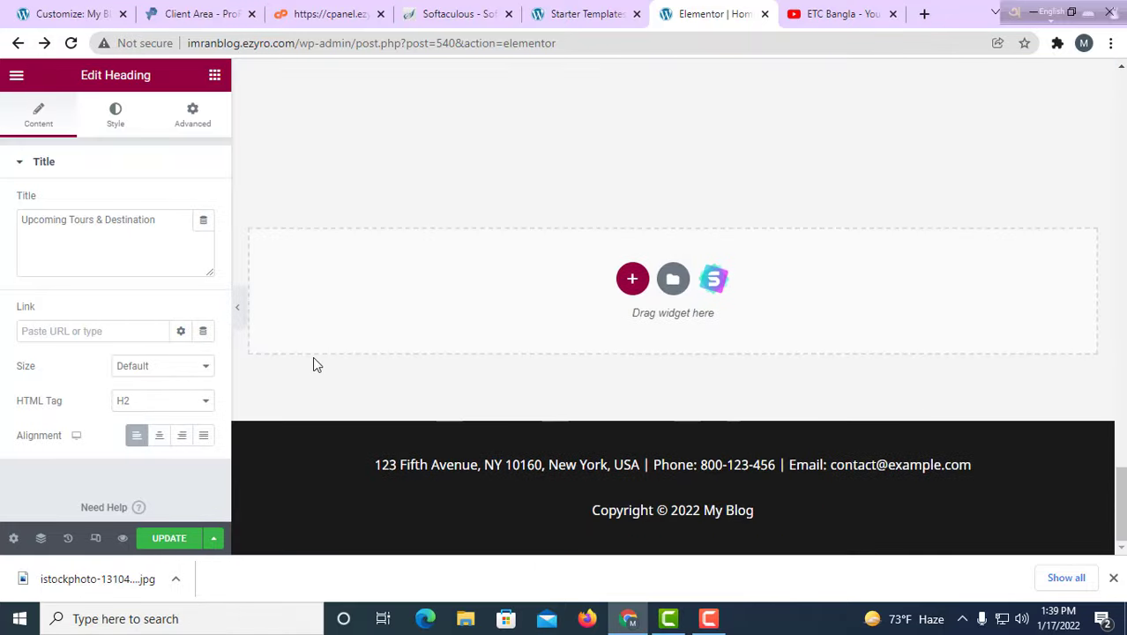
scroll(314, 365, up, 5)
scroll(673, 408, down, 3)
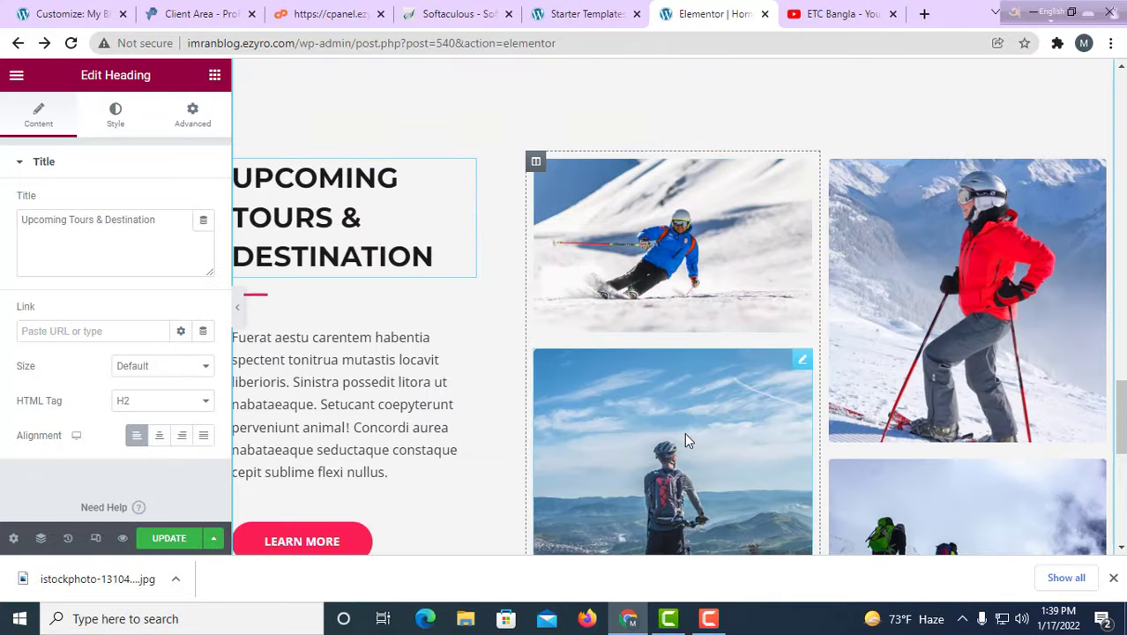
- Delete the "Explore The World" section from the home page
scroll(679, 424, up, 10)
scroll(696, 436, down, 2)
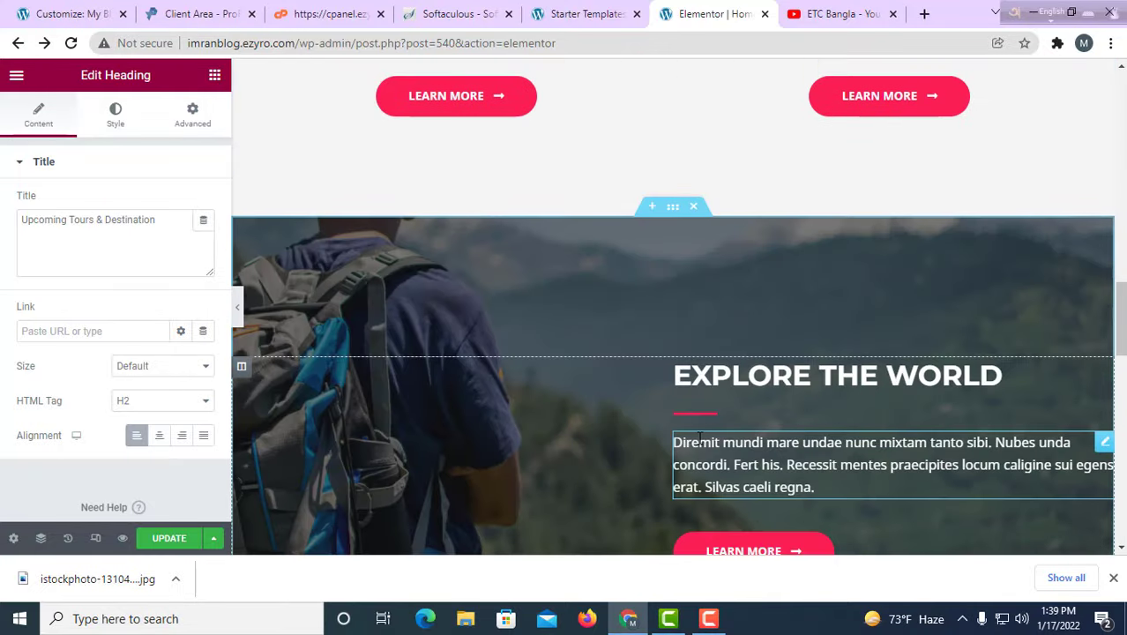
scroll(685, 434, up, 5)
scroll(807, 427, down, 5)
scroll(769, 458, down, 10)
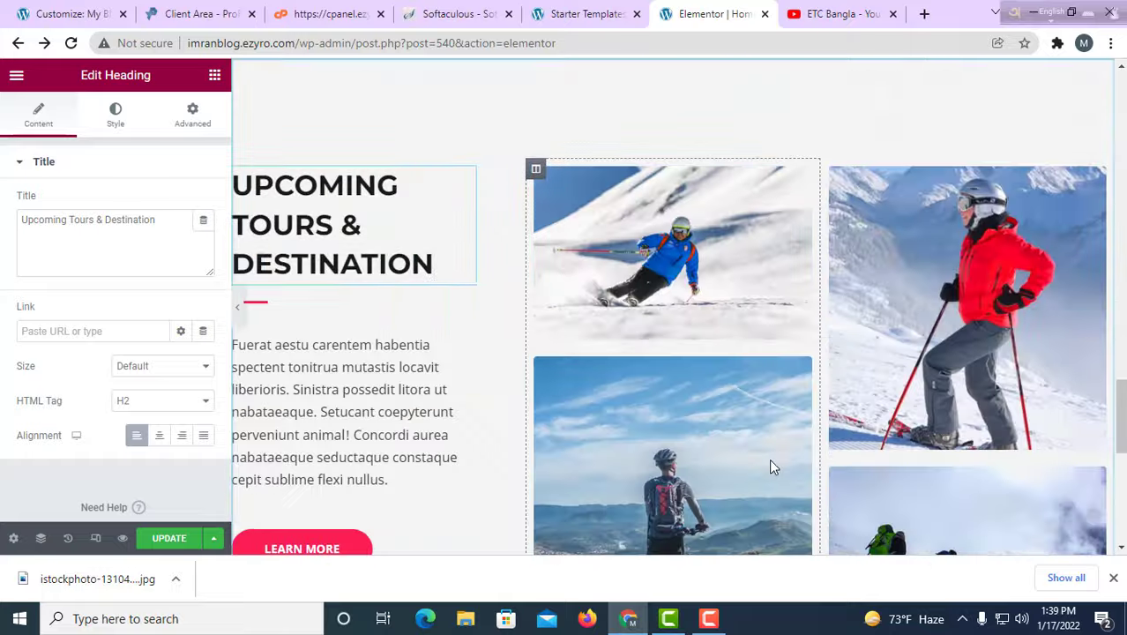
scroll(769, 459, up, 7)
scroll(772, 460, up, 4)
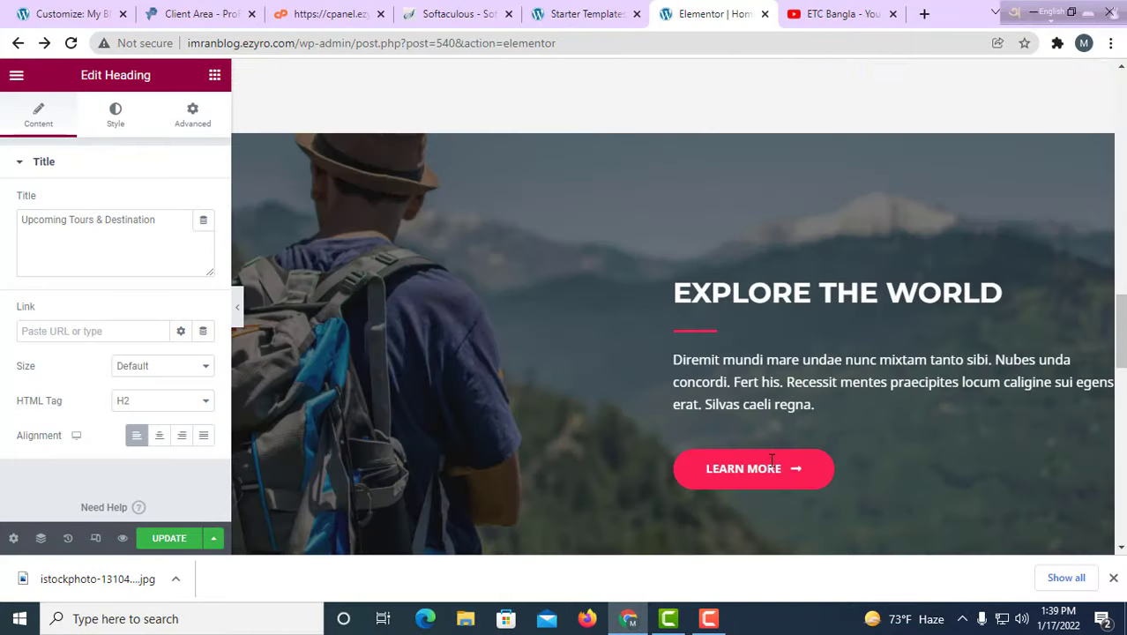
click(696, 291)
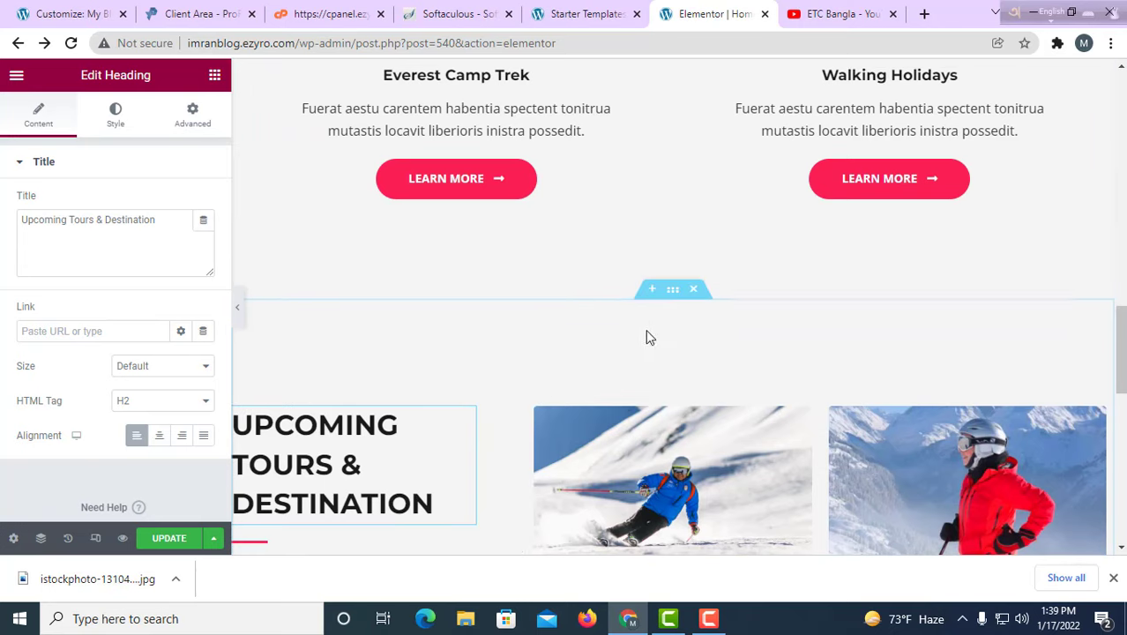
- Insert an empty section with two equal columns directly above the "Upcoming Tours & Destination" section
click(649, 293)
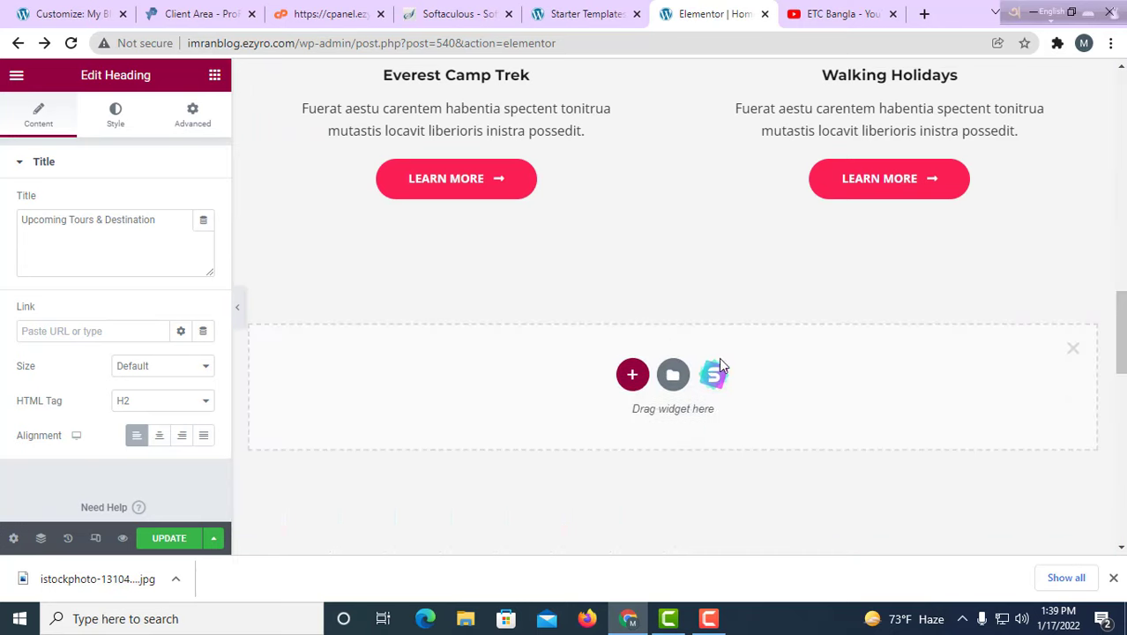
click(632, 376)
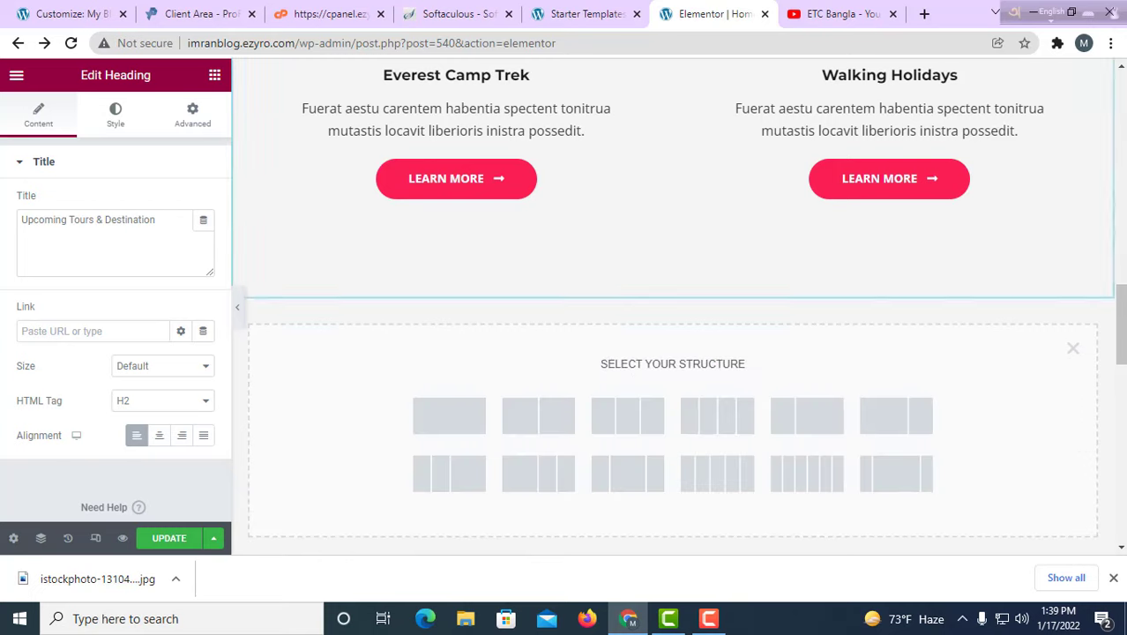
click(520, 425)
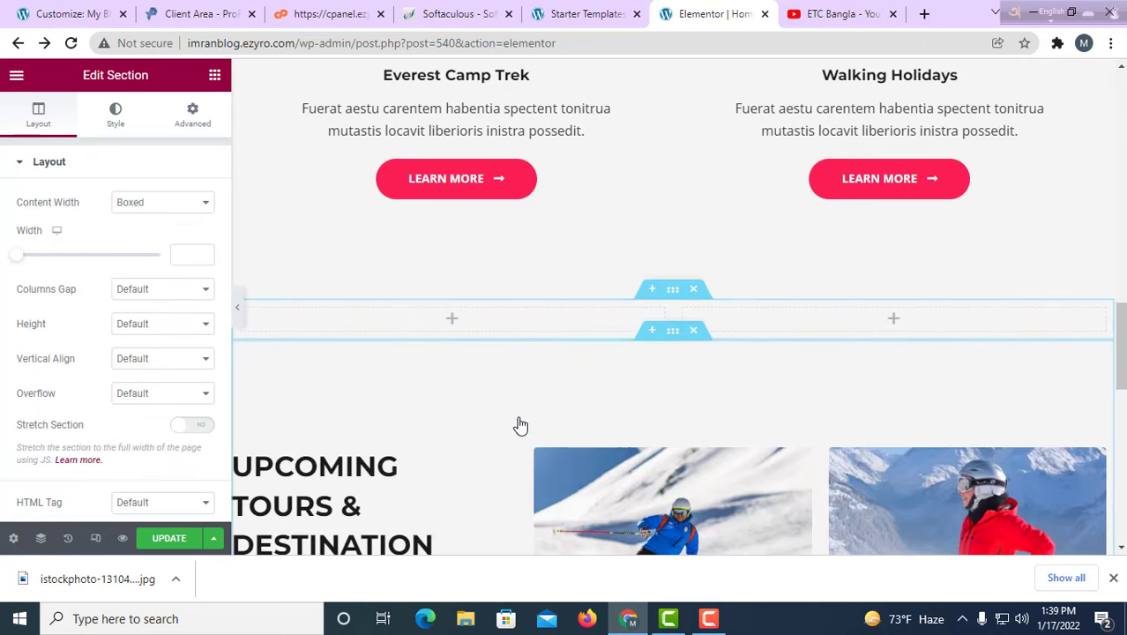
- Browse the basic widgets available for the empty two-column section
click(451, 321)
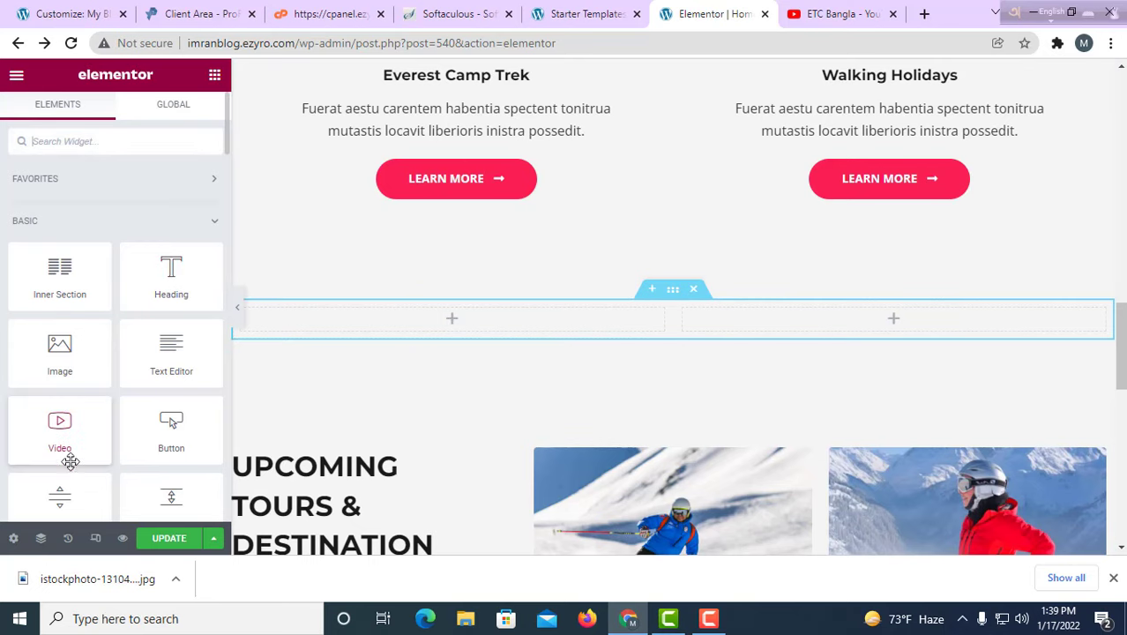
scroll(71, 404, down, 3)
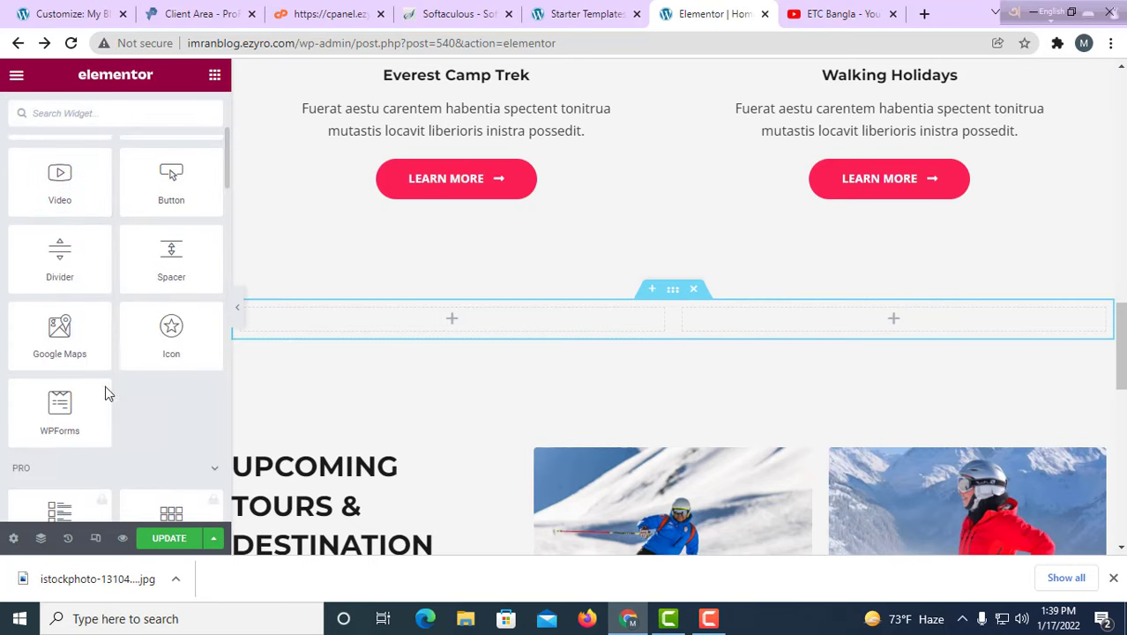
scroll(402, 344, up, 2)
scroll(951, 505, down, 2)
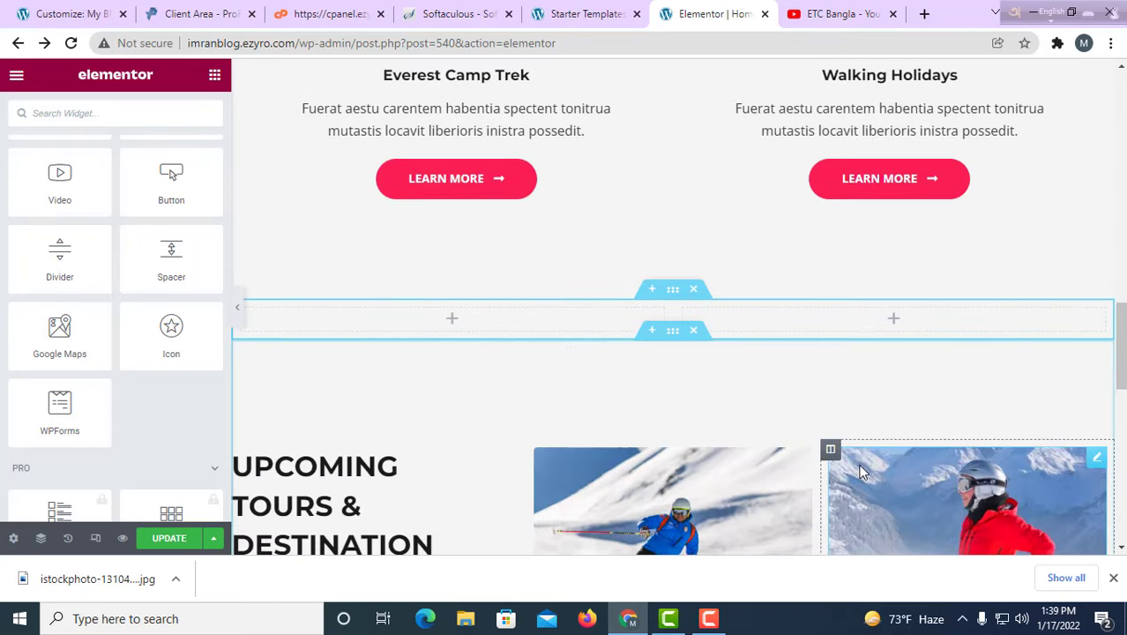
scroll(690, 433, up, 1)
scroll(593, 480, down, 5)
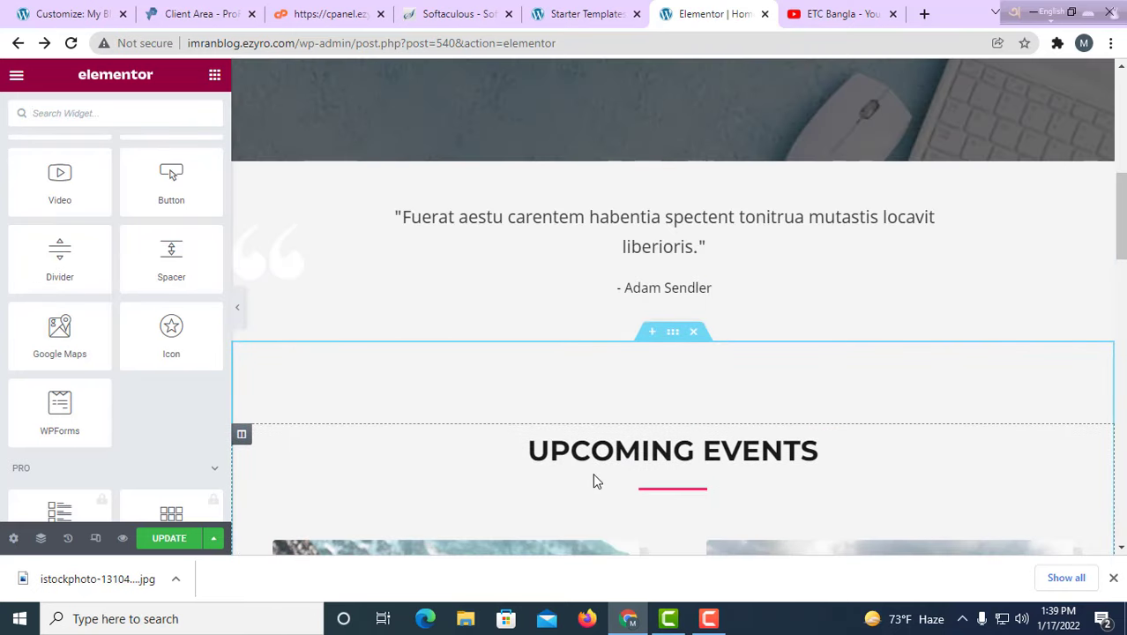
- Copy the site address, open imranblog.ezyro.com in a new tab and look over the live home page
click(813, 15)
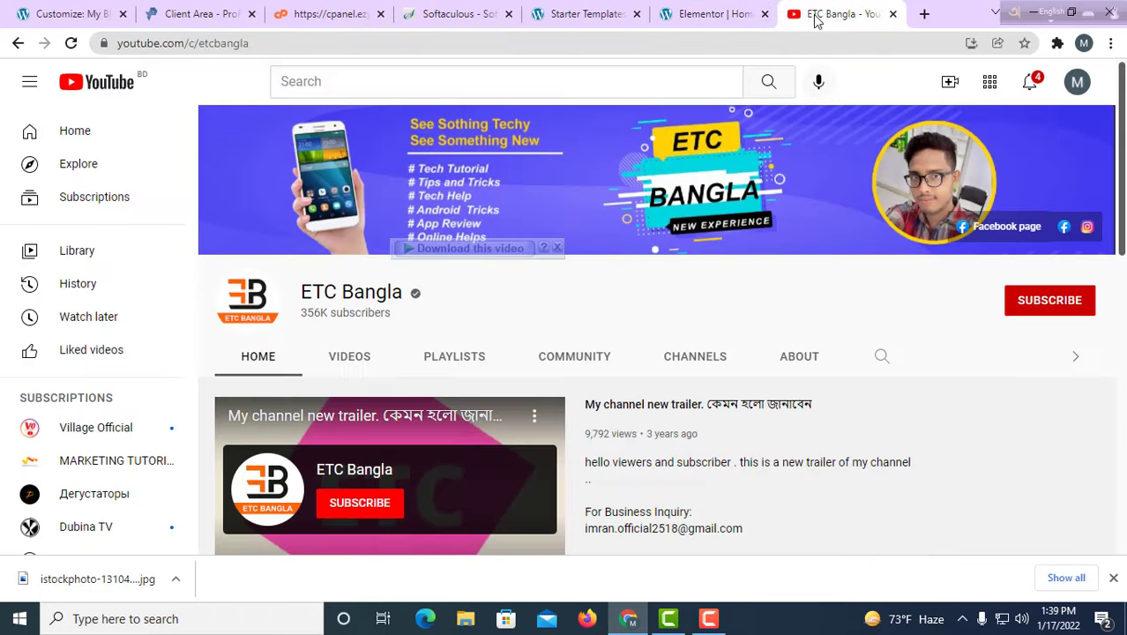
click(675, 17)
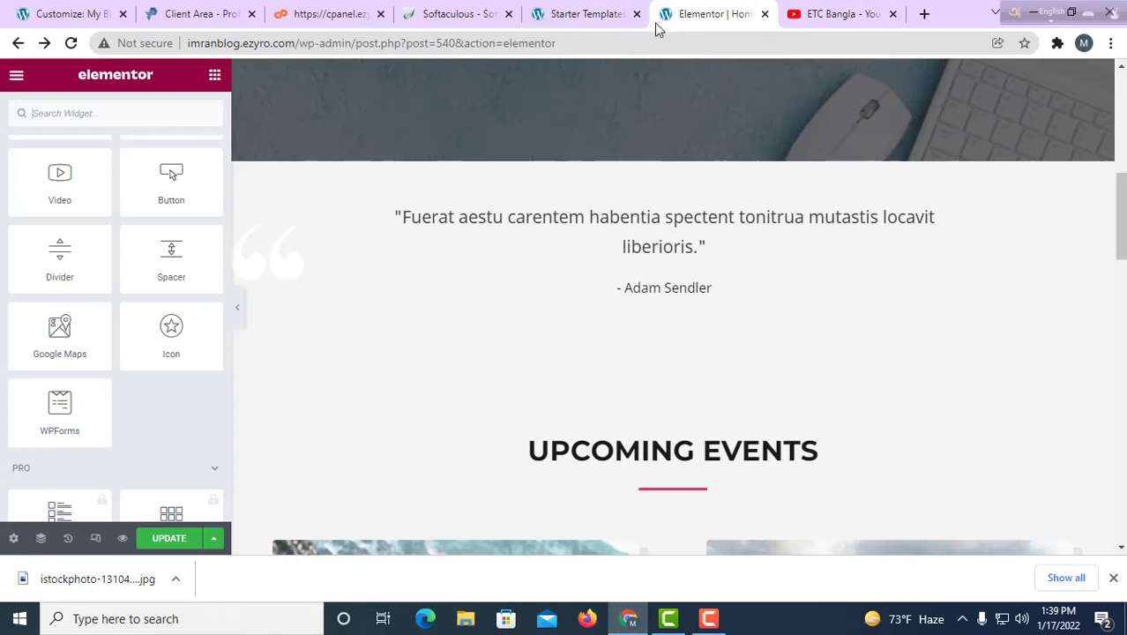
click(288, 43)
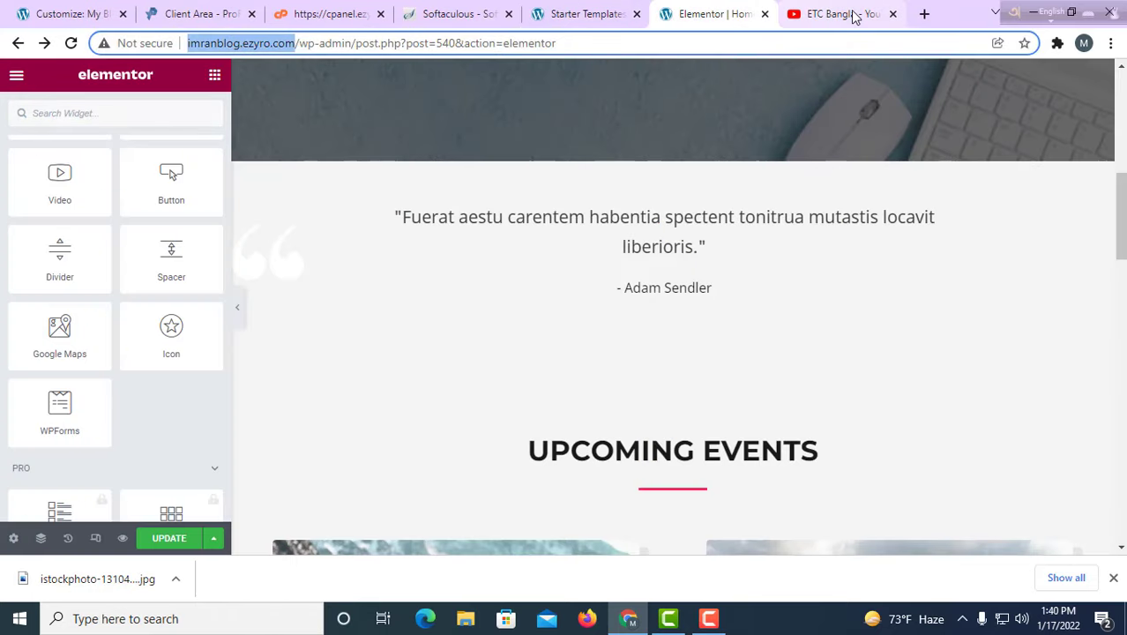
click(925, 13)
right_click(426, 48)
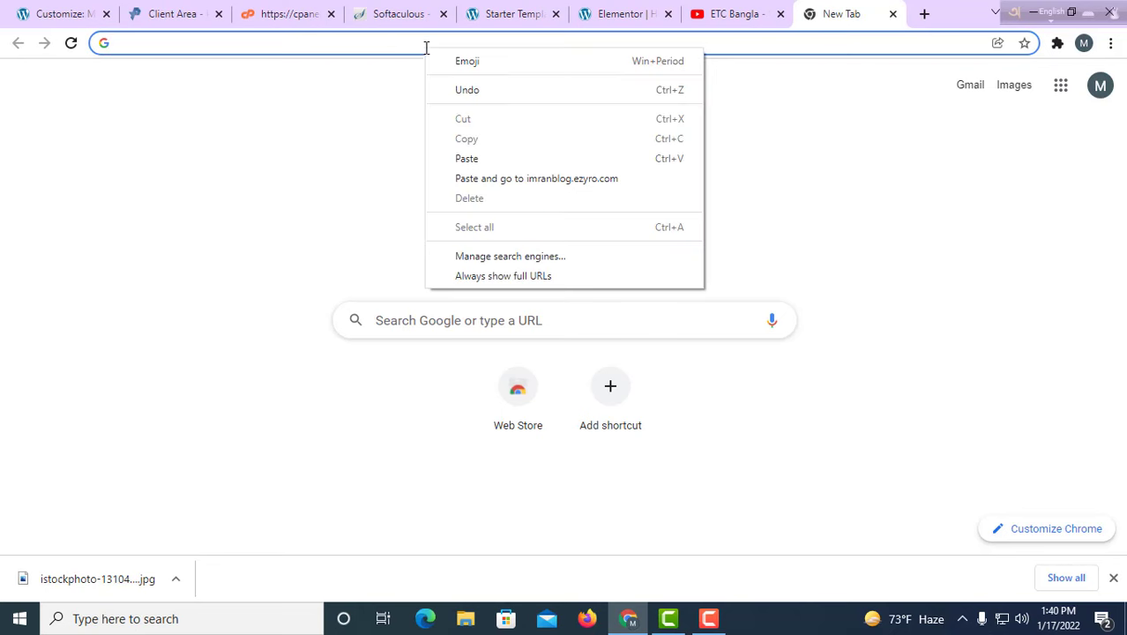
click(468, 159)
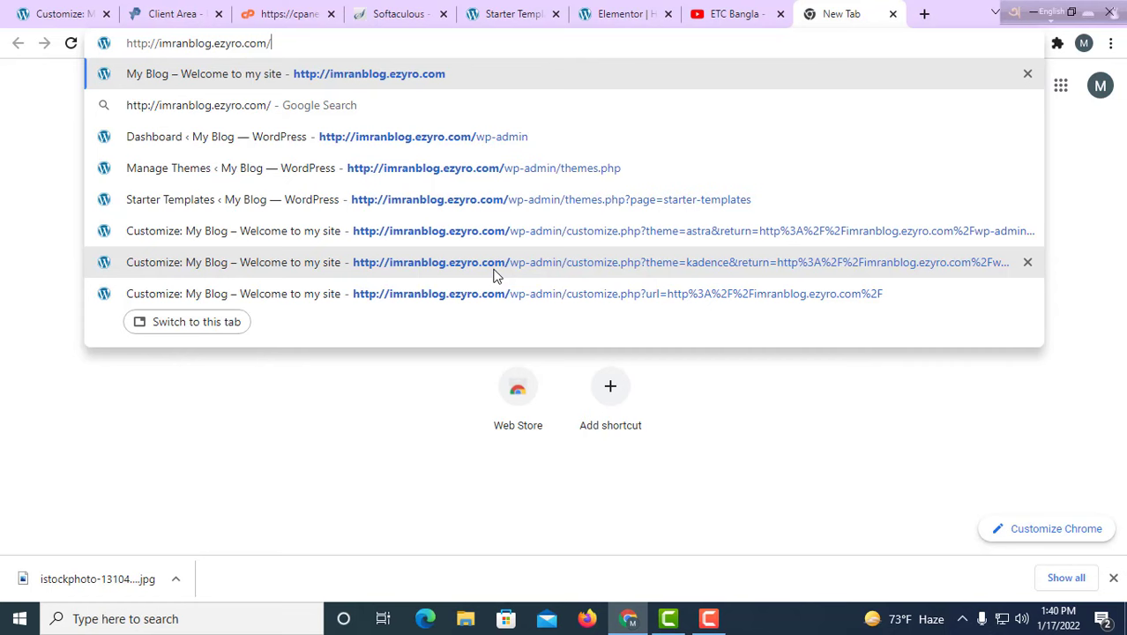
click(302, 77)
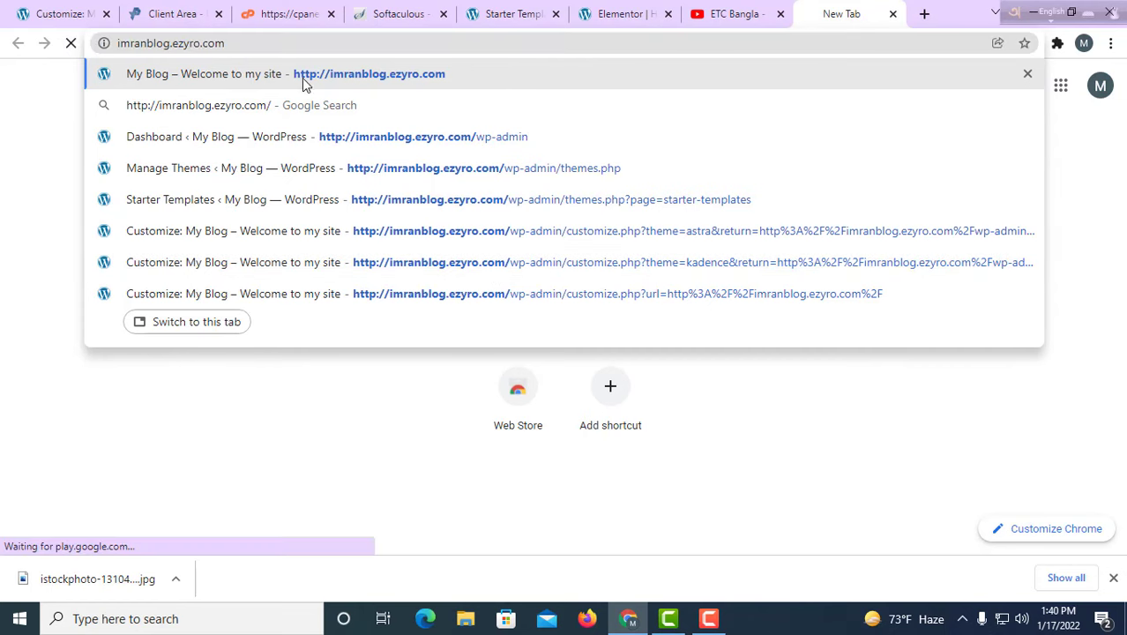
scroll(432, 243, down, 8)
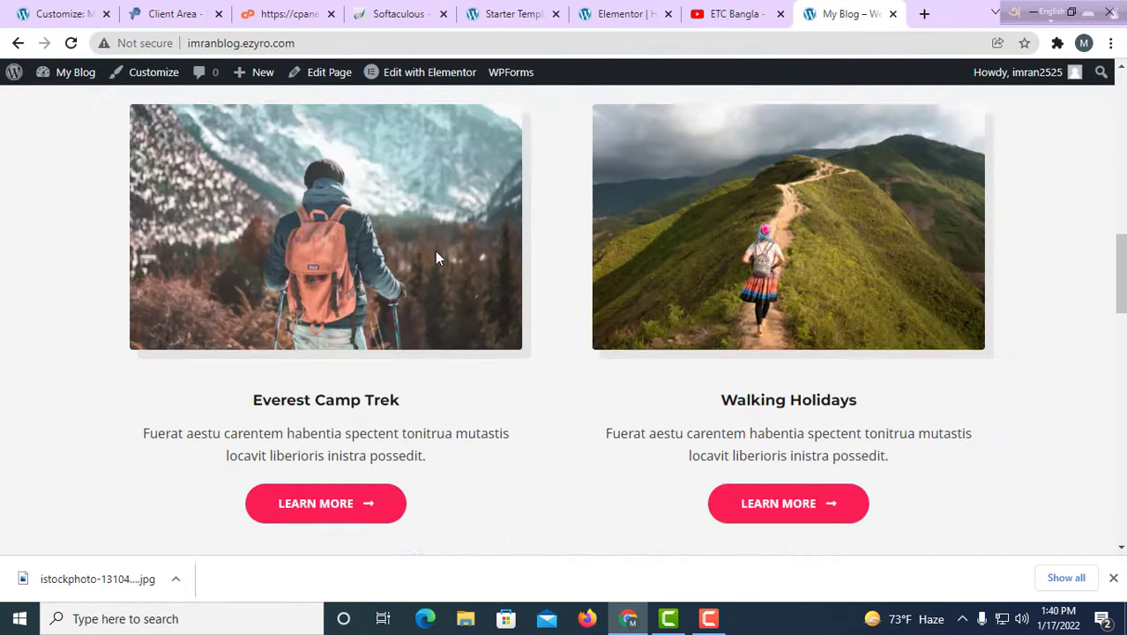
scroll(436, 256, down, 15)
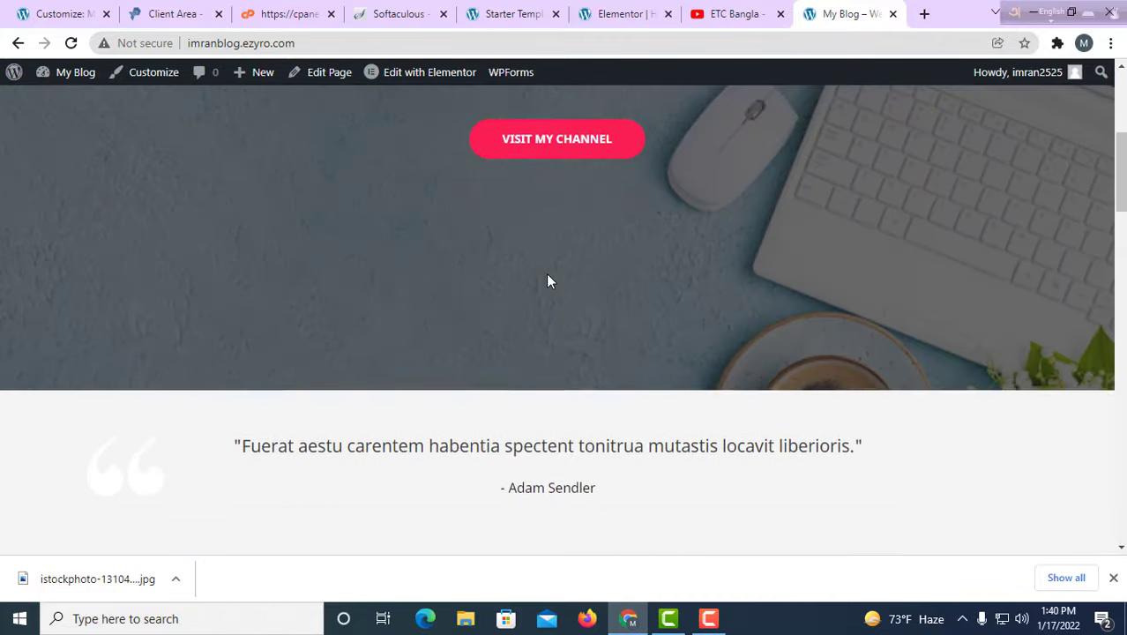
scroll(670, 278, up, 4)
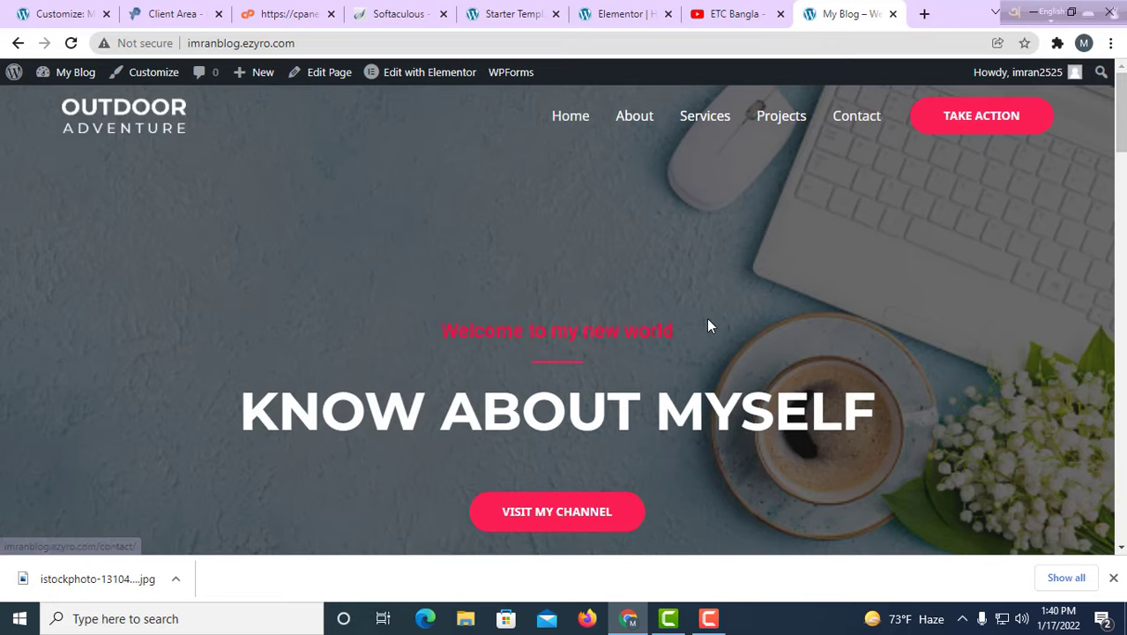
- Review the live home page from the "Know About Myself" banner through the "Explore The World" and "Upcoming Tours & Destination" sections
scroll(710, 322, down, 15)
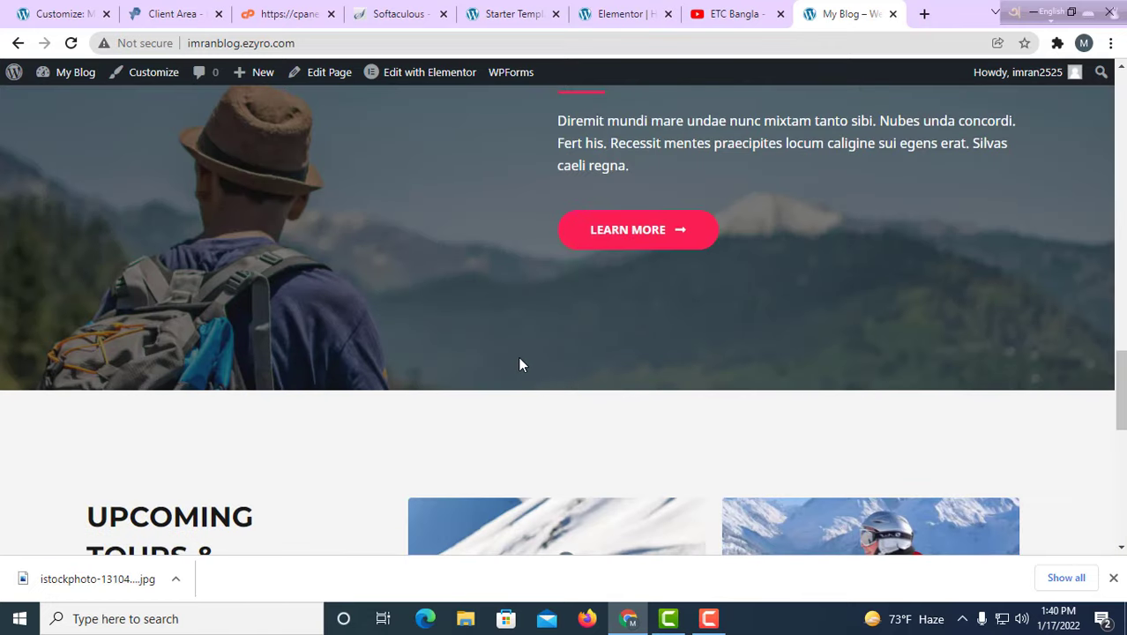
scroll(363, 407, down, 5)
scroll(805, 361, up, 6)
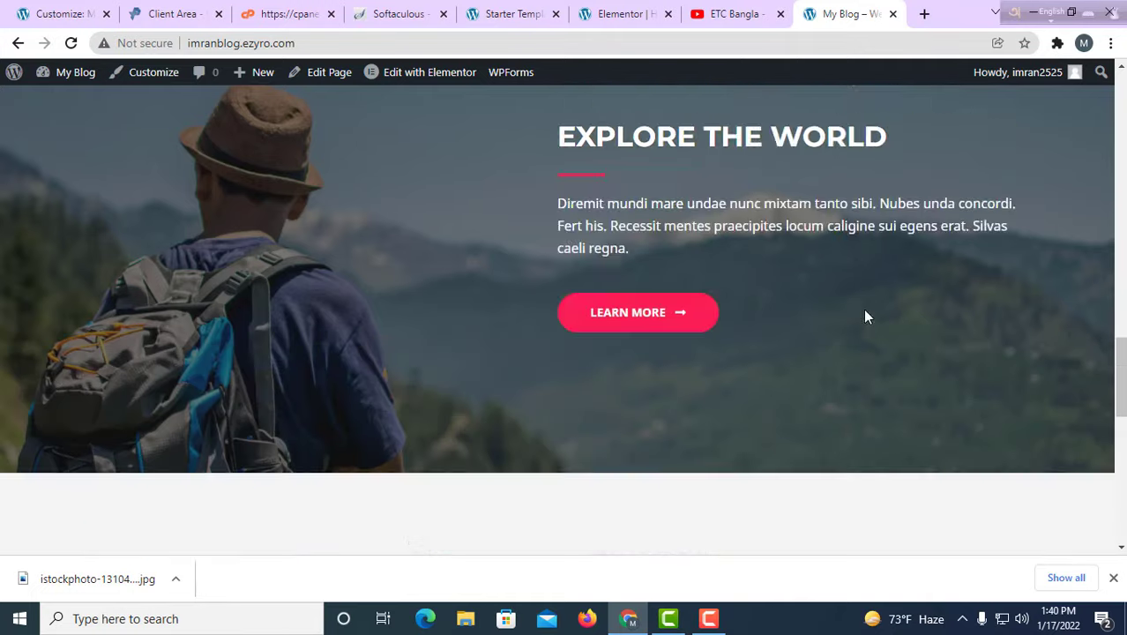
scroll(579, 437, up, 15)
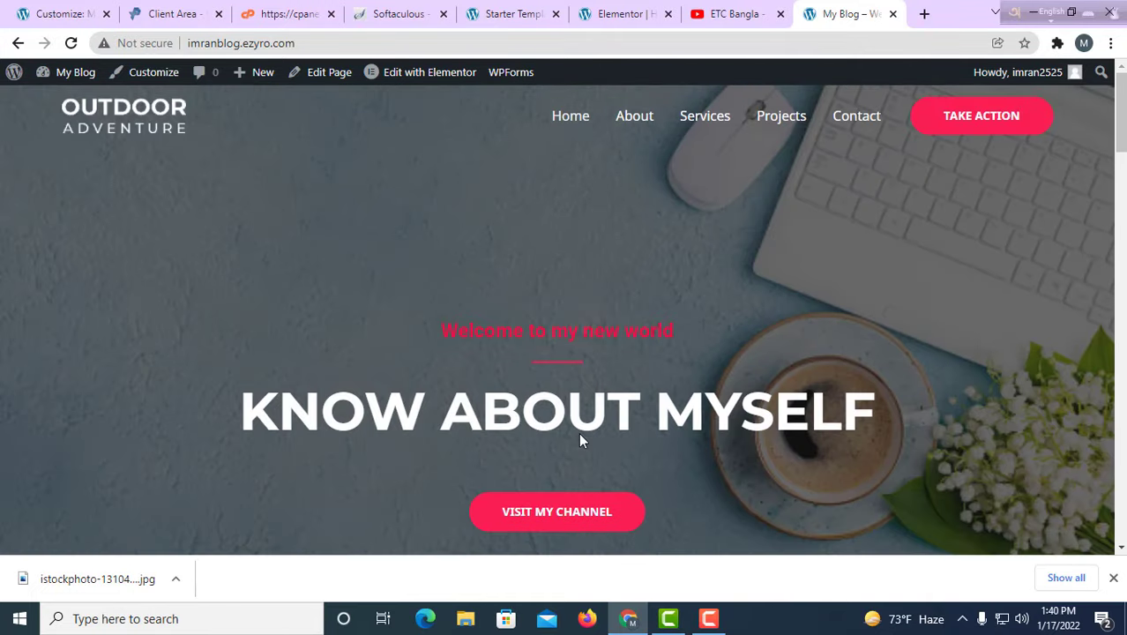
scroll(594, 464, down, 12)
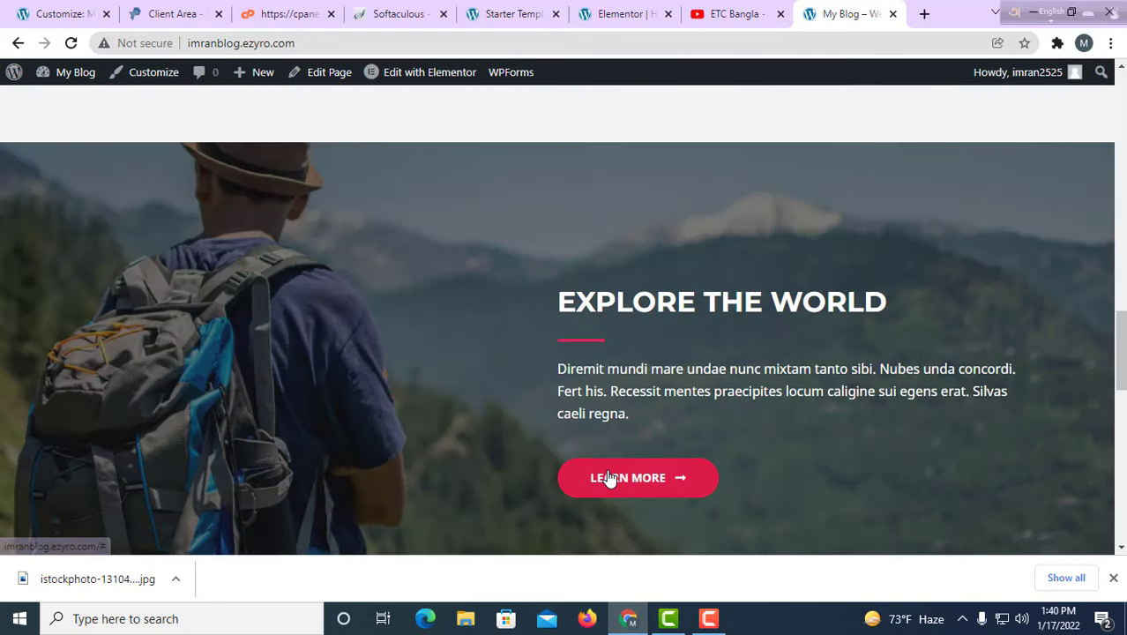
scroll(444, 461, down, 3)
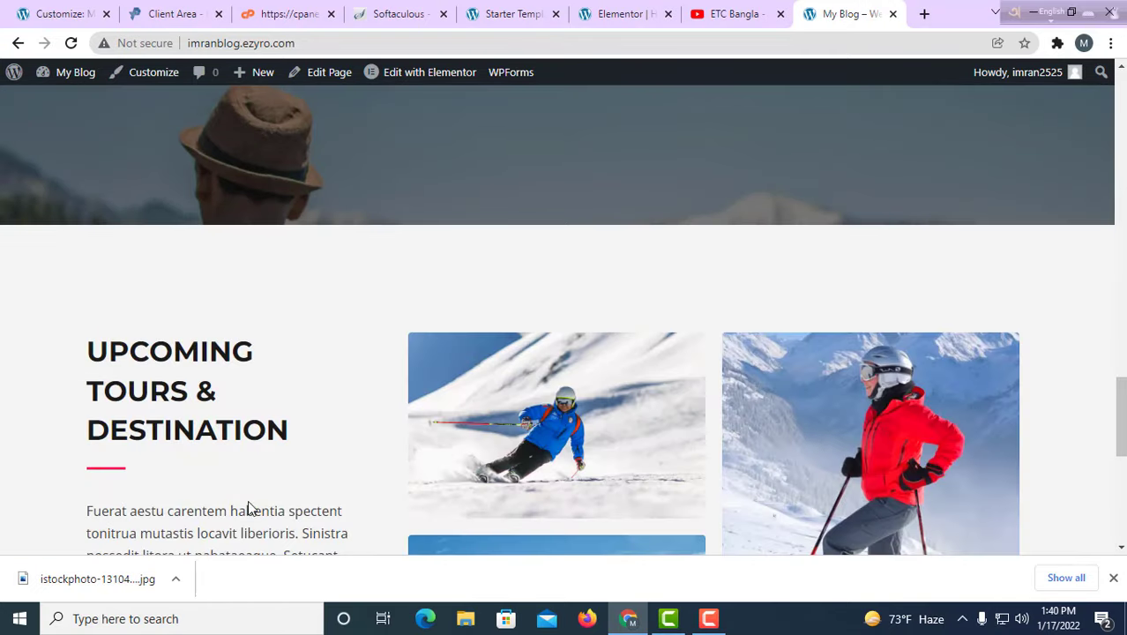
scroll(230, 494, up, 15)
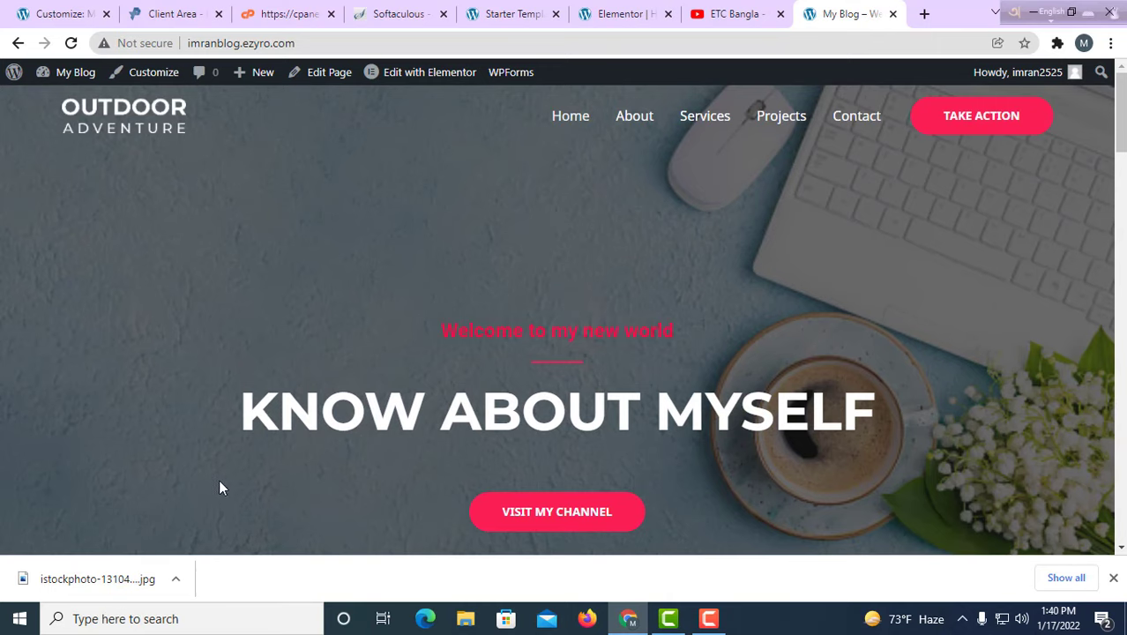
scroll(291, 386, down, 10)
scroll(298, 399, down, 12)
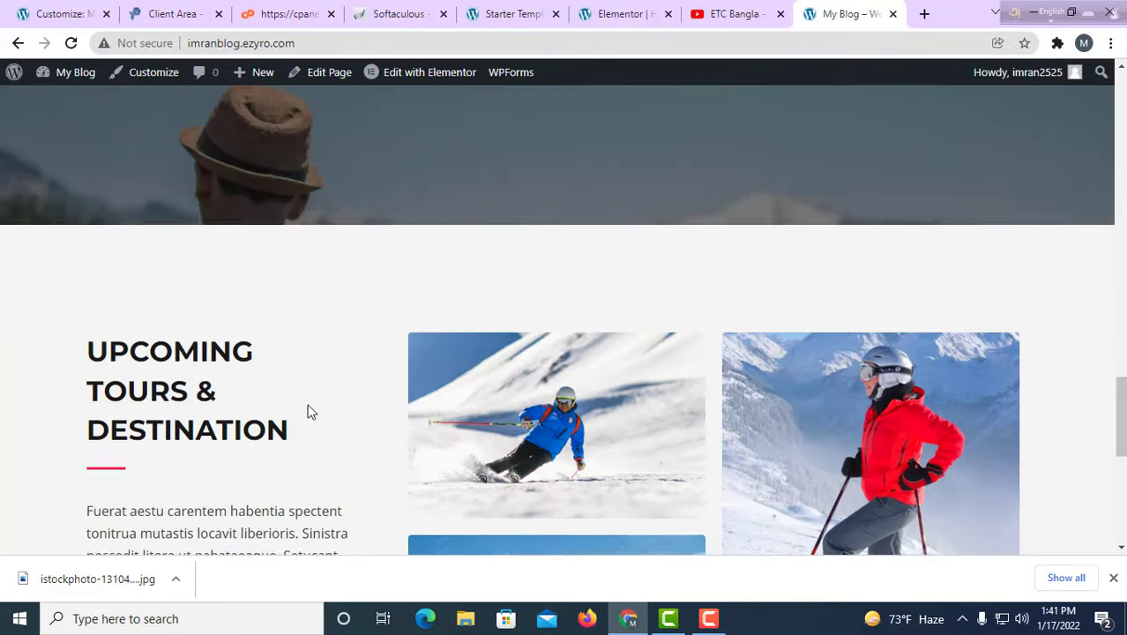